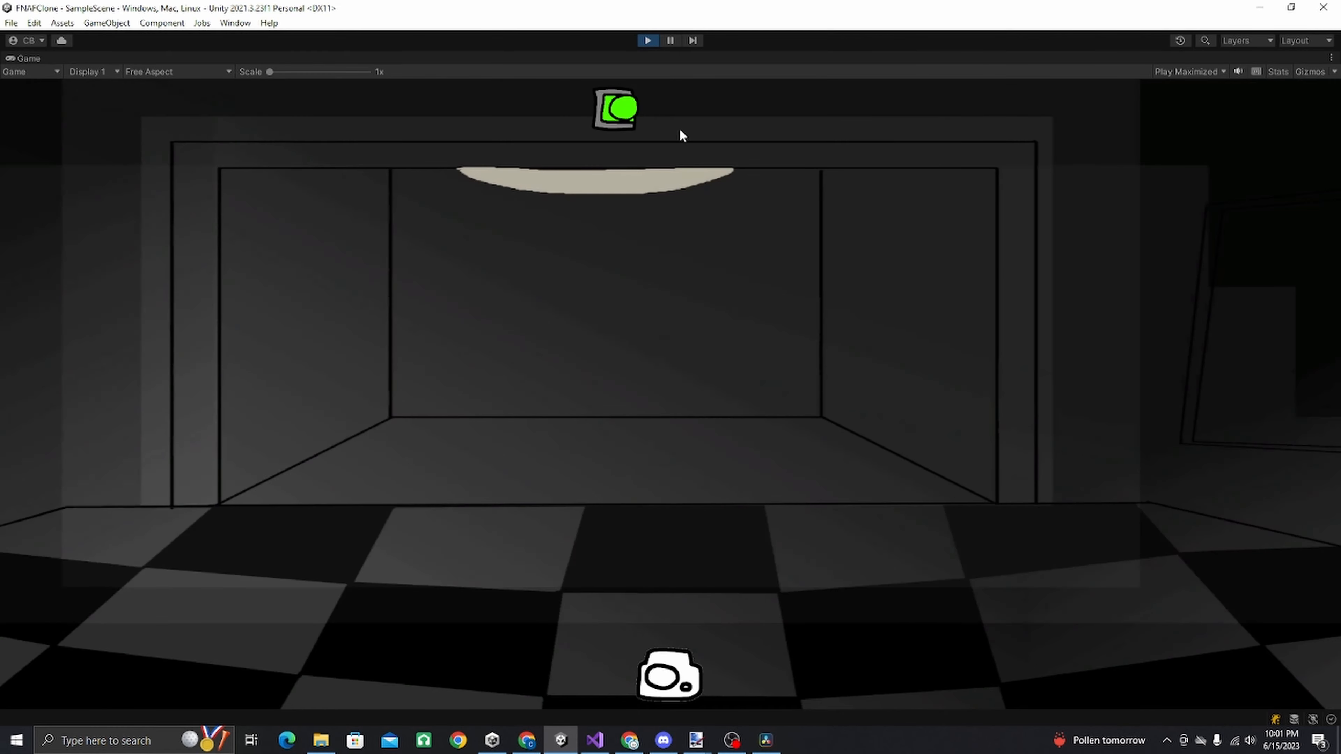
Step: Test the light and door buttons on both sides and above the centre of the office in the running game
click(1319, 318)
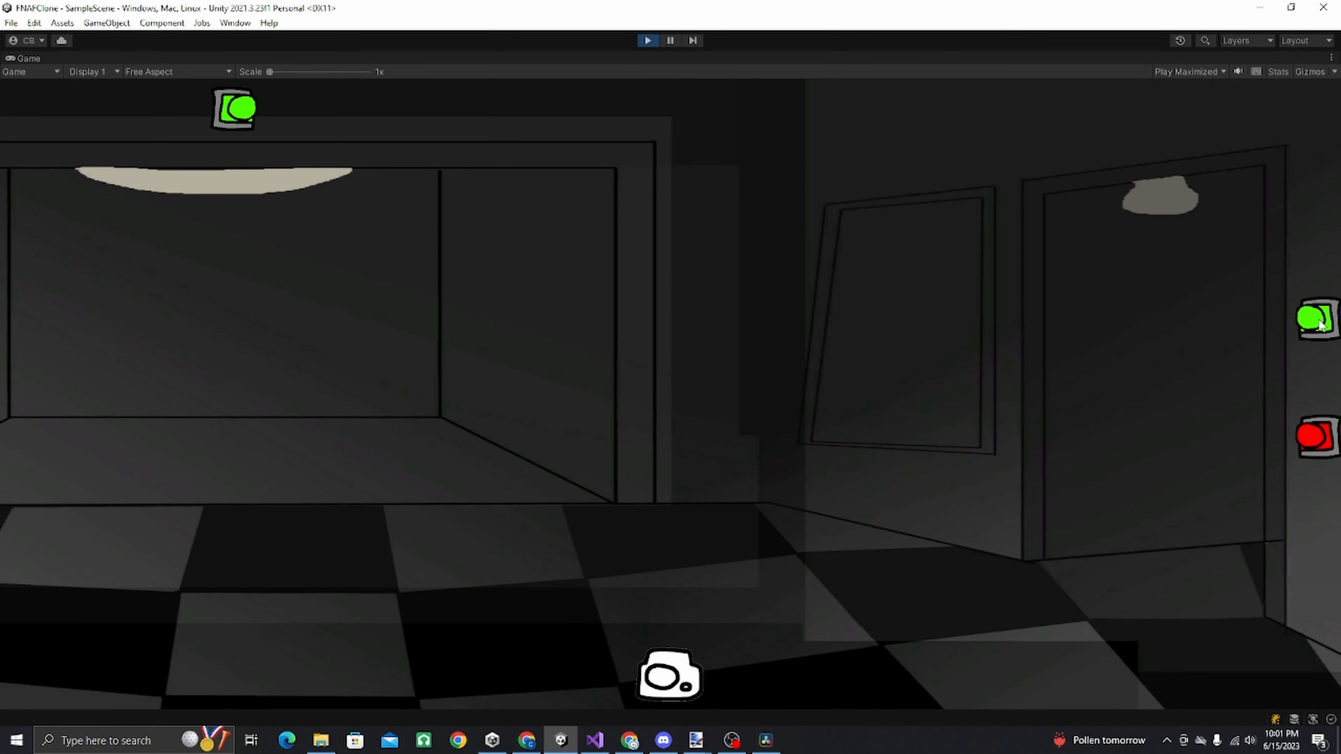
click(1319, 322)
click(528, 117)
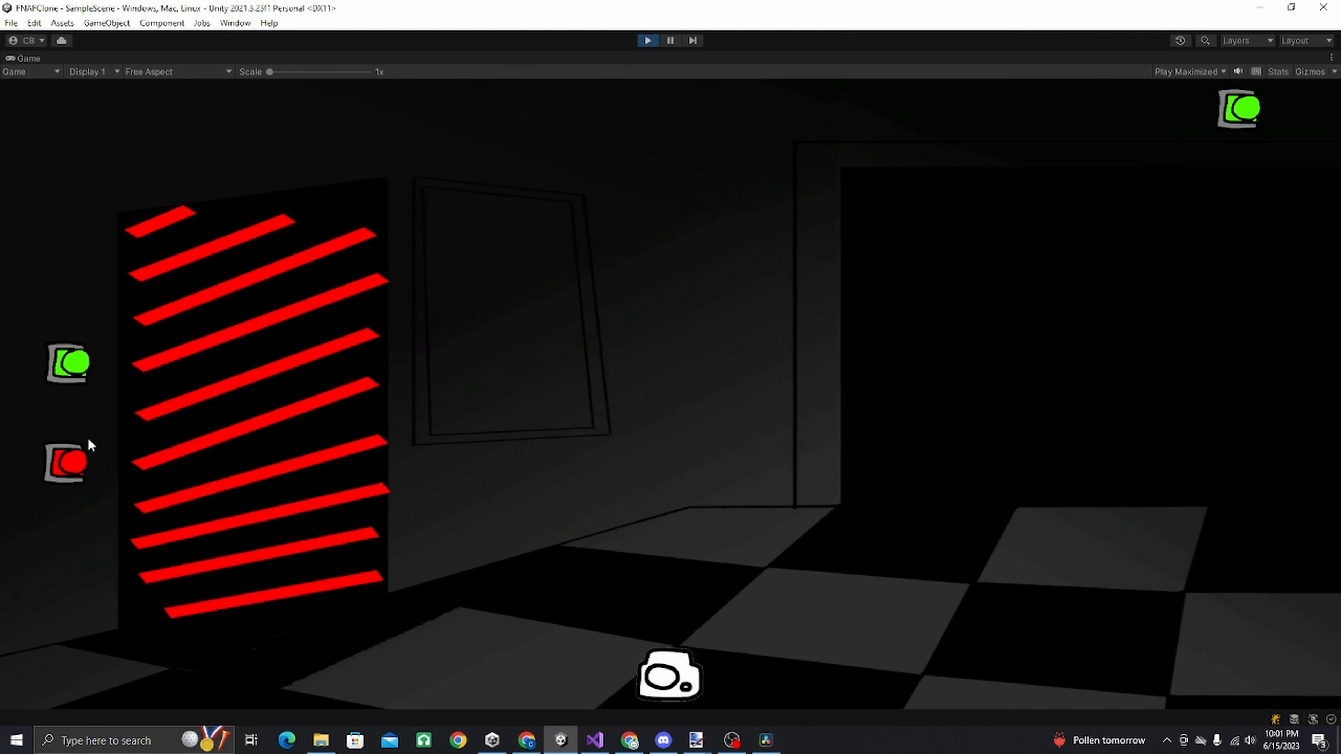
click(74, 457)
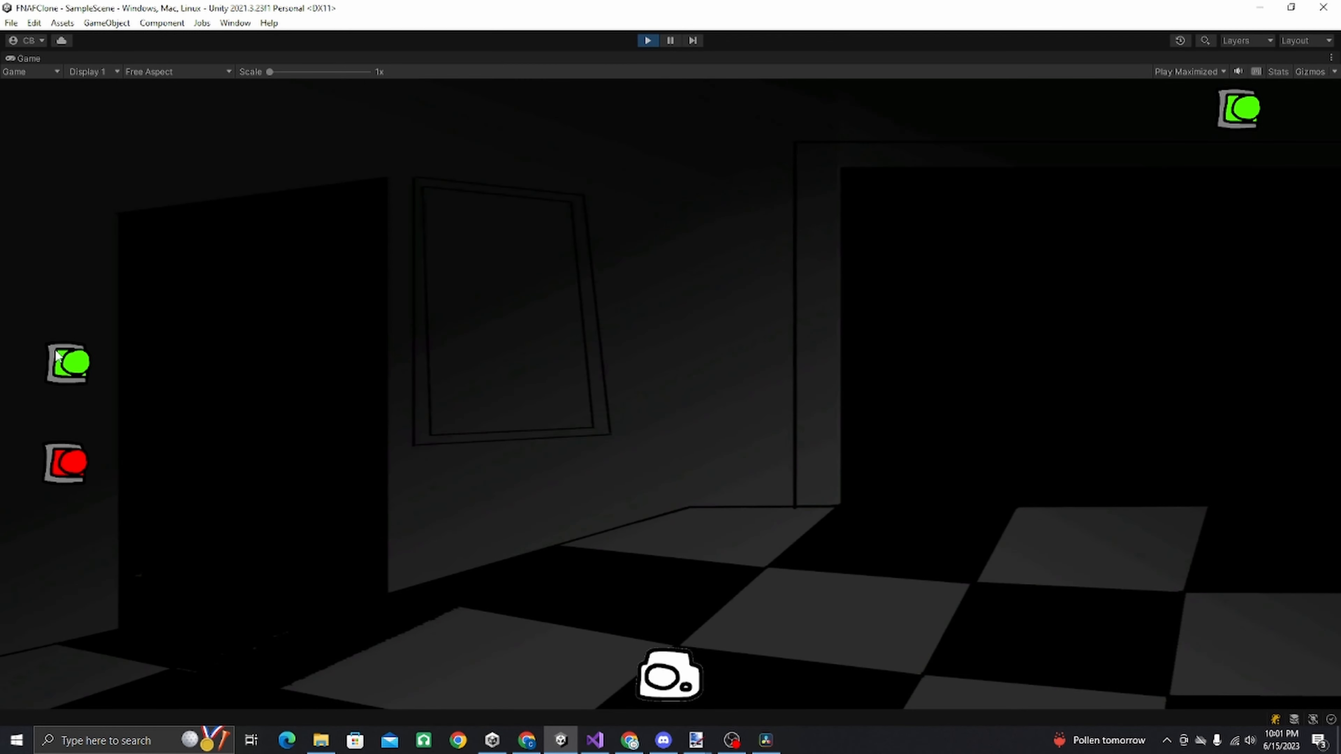
click(67, 356)
click(68, 355)
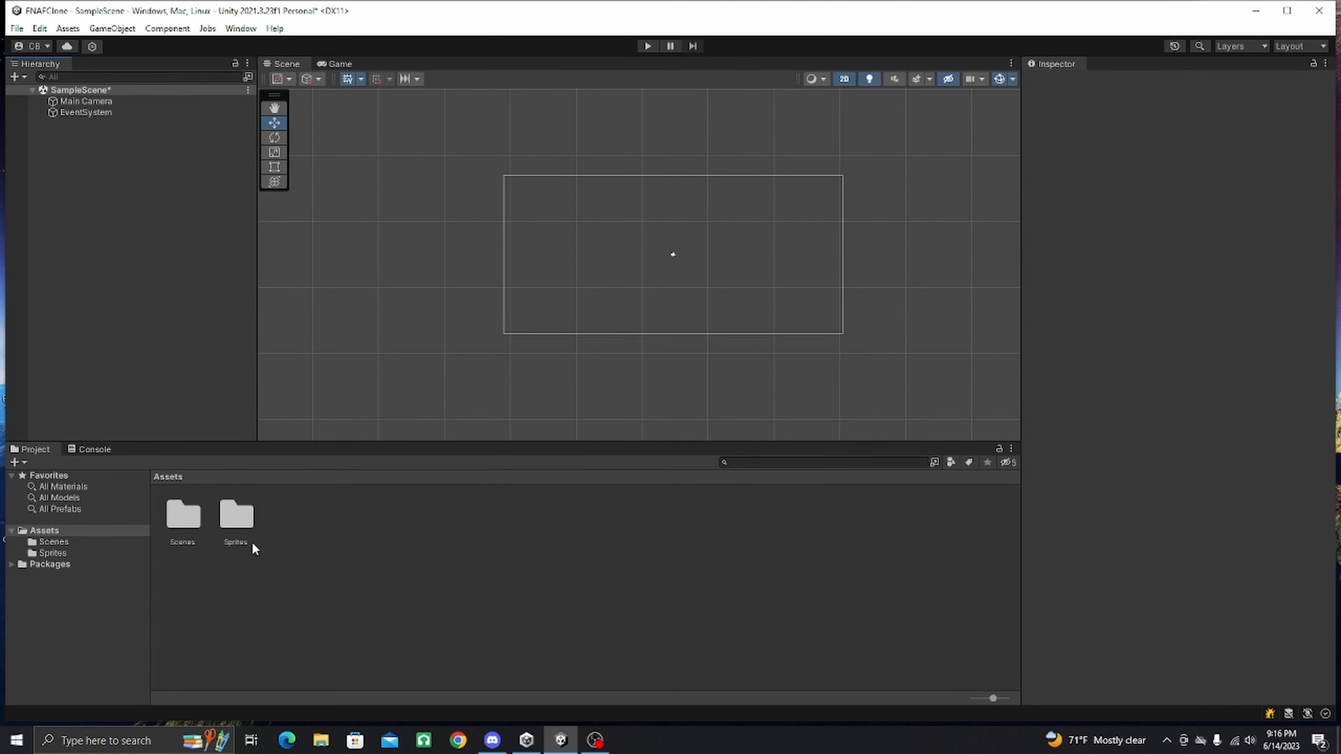
Step: Look over the imported artwork in the Sprites folder and return to the Assets root folder
double_click(237, 518)
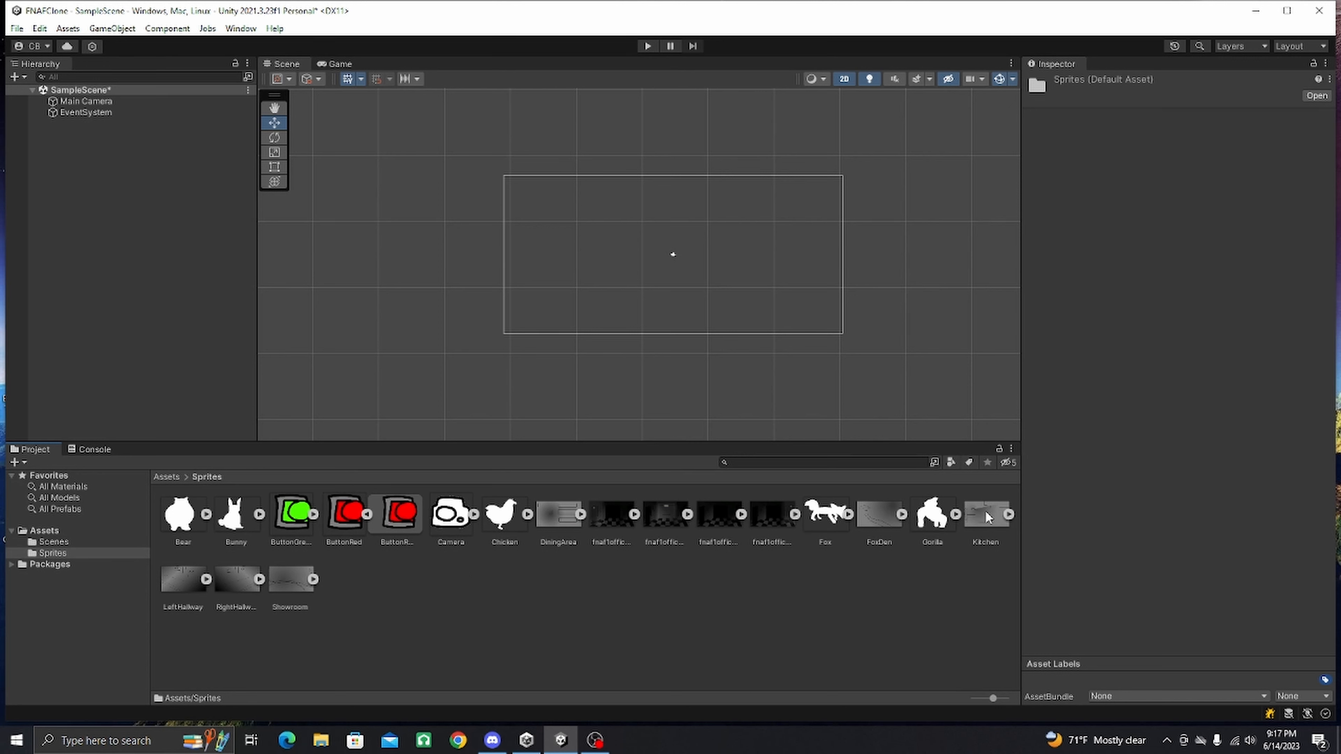
click(952, 680)
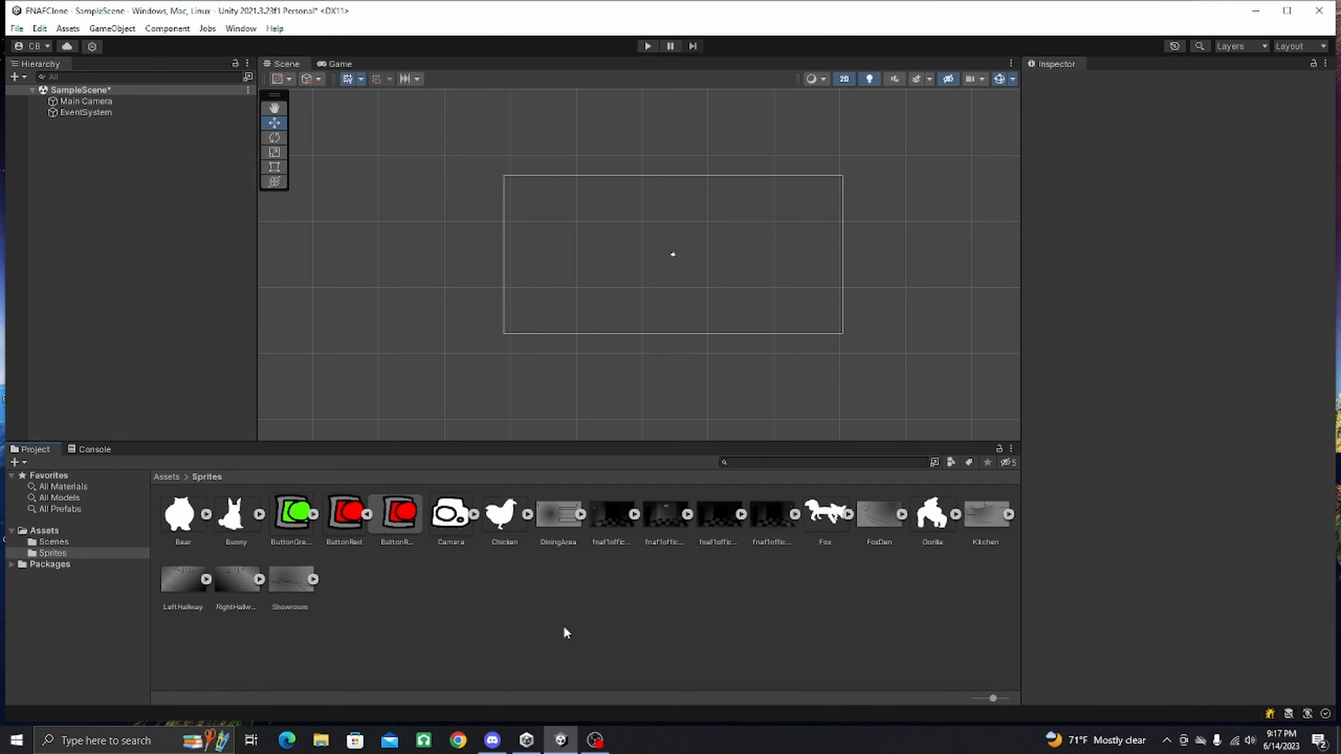
click(173, 476)
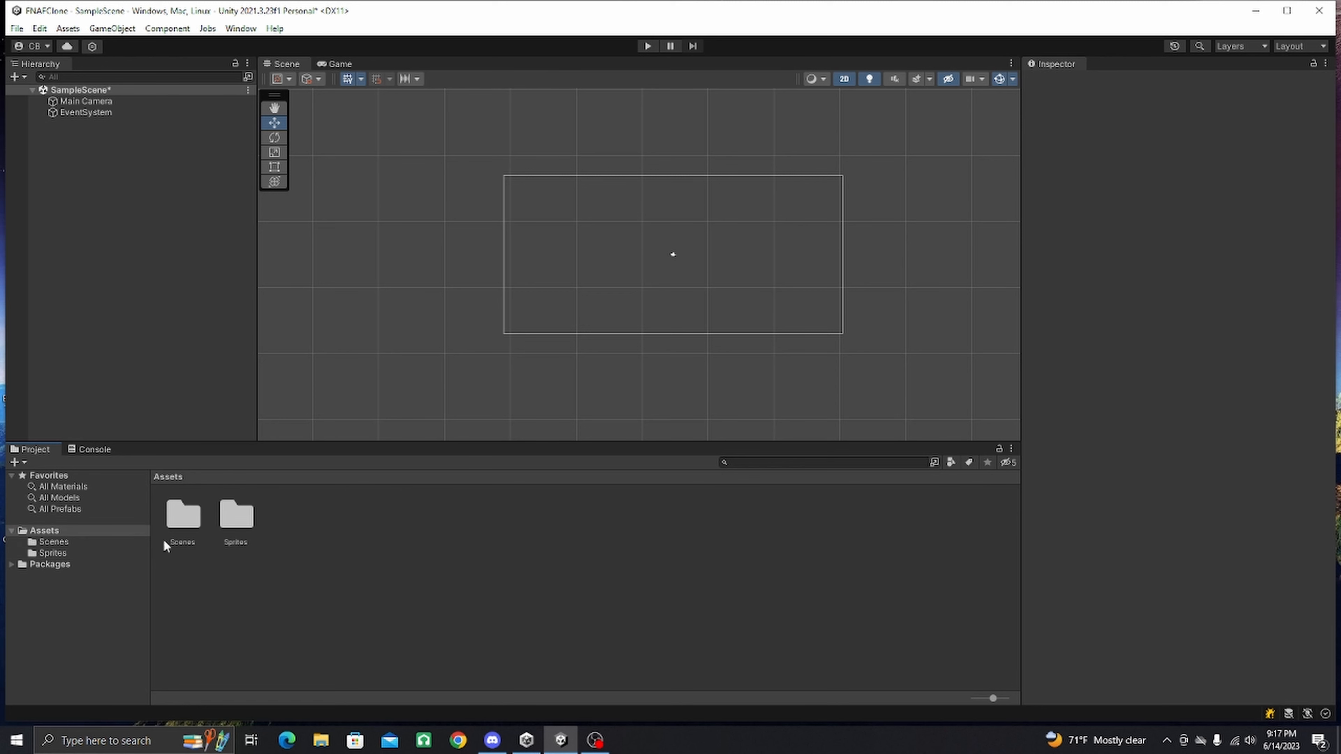
double_click(238, 521)
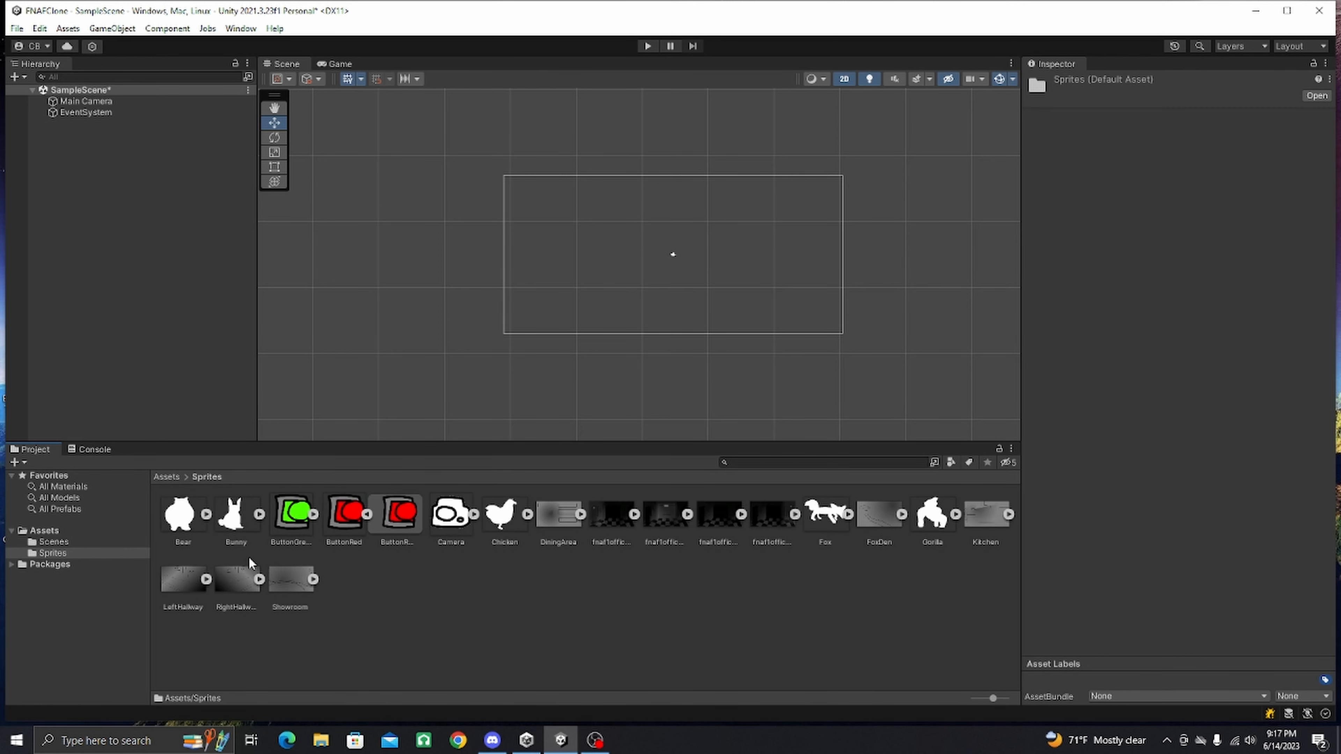
click(168, 476)
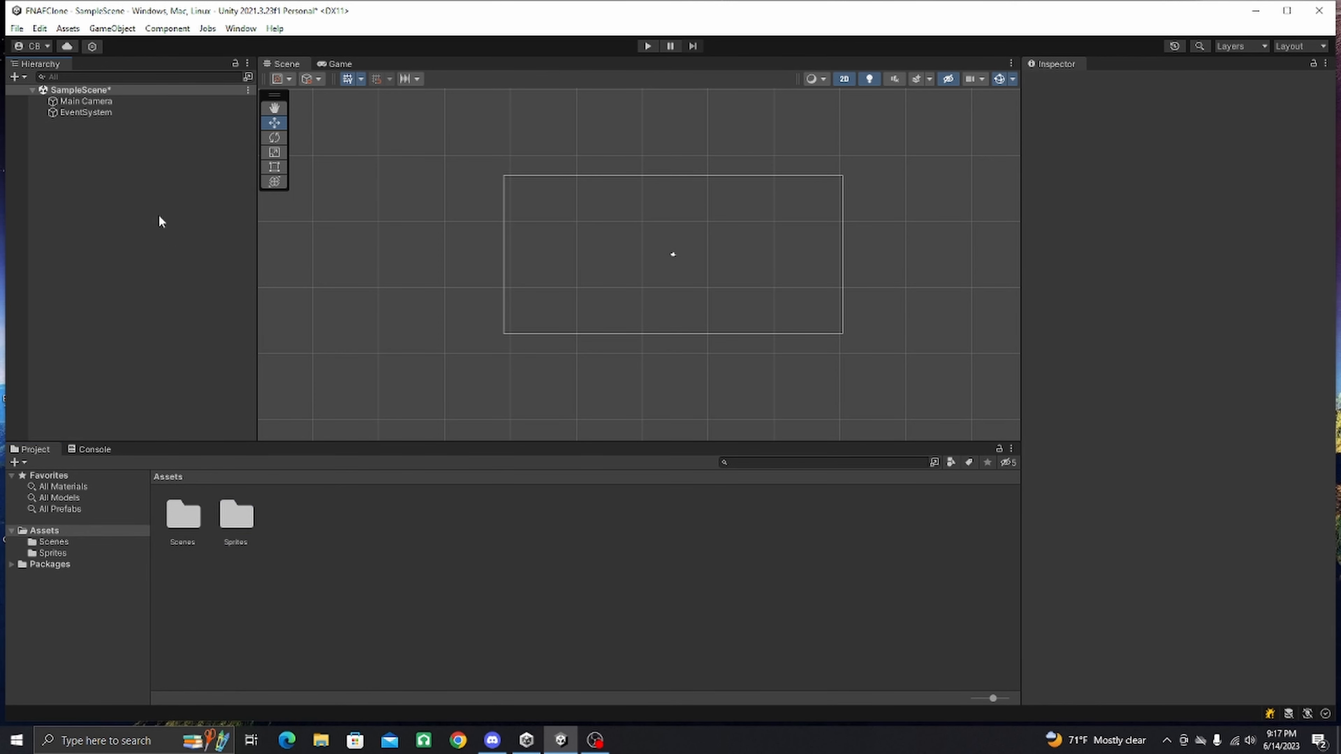
Step: Create an empty game object in SampleScene and name it Background
click(15, 76)
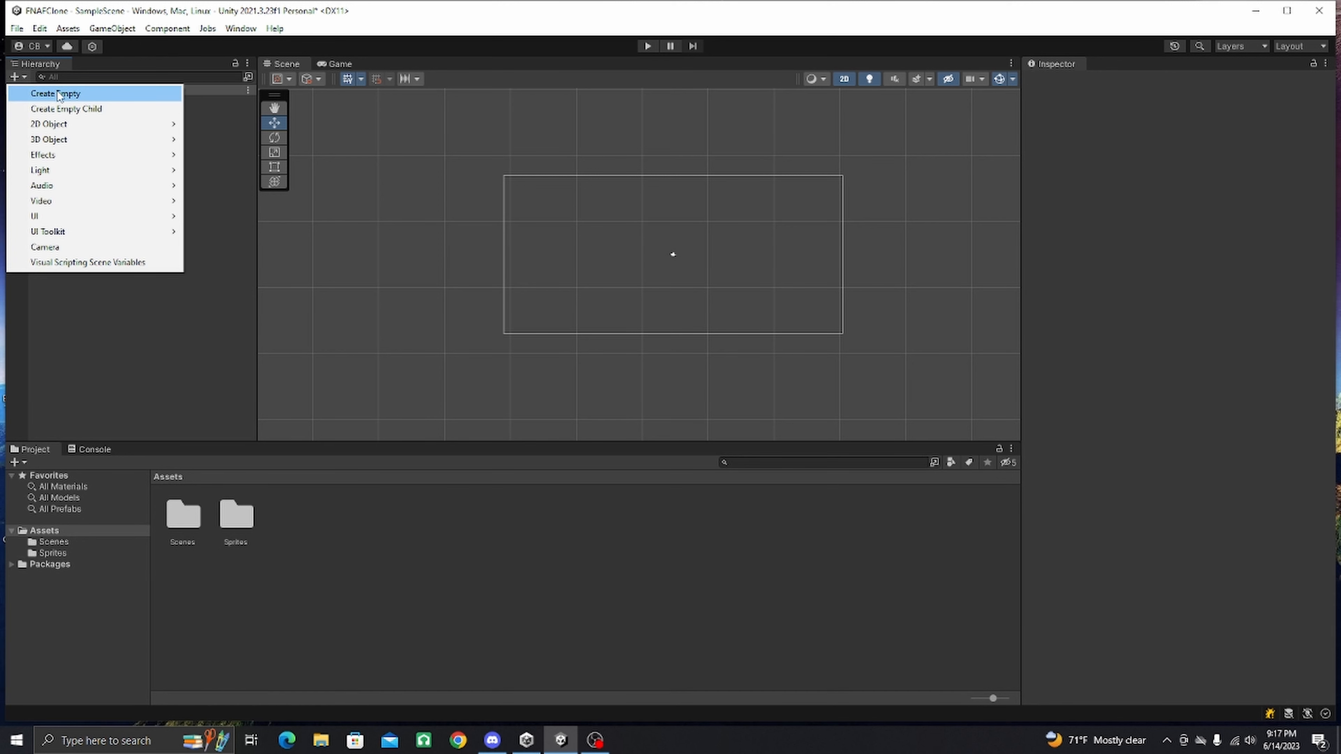
click(80, 98)
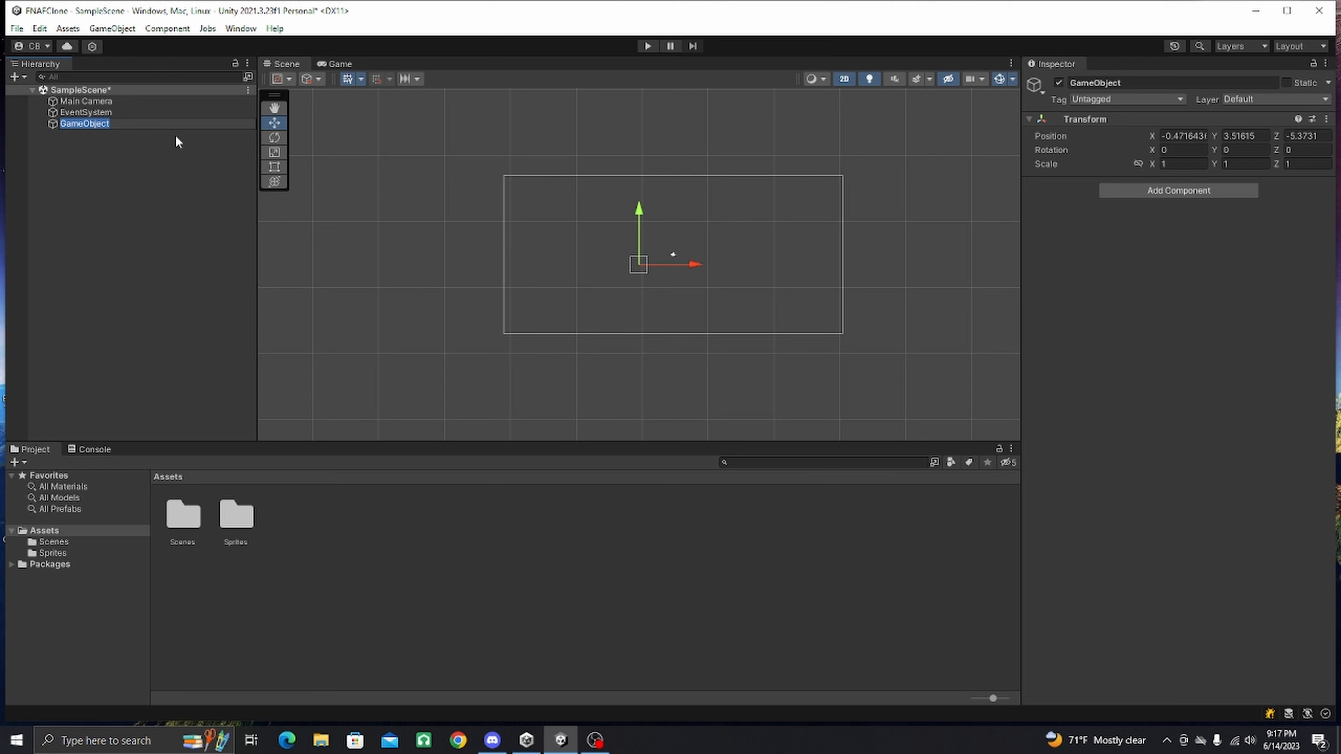
text(Background)
key(Return)
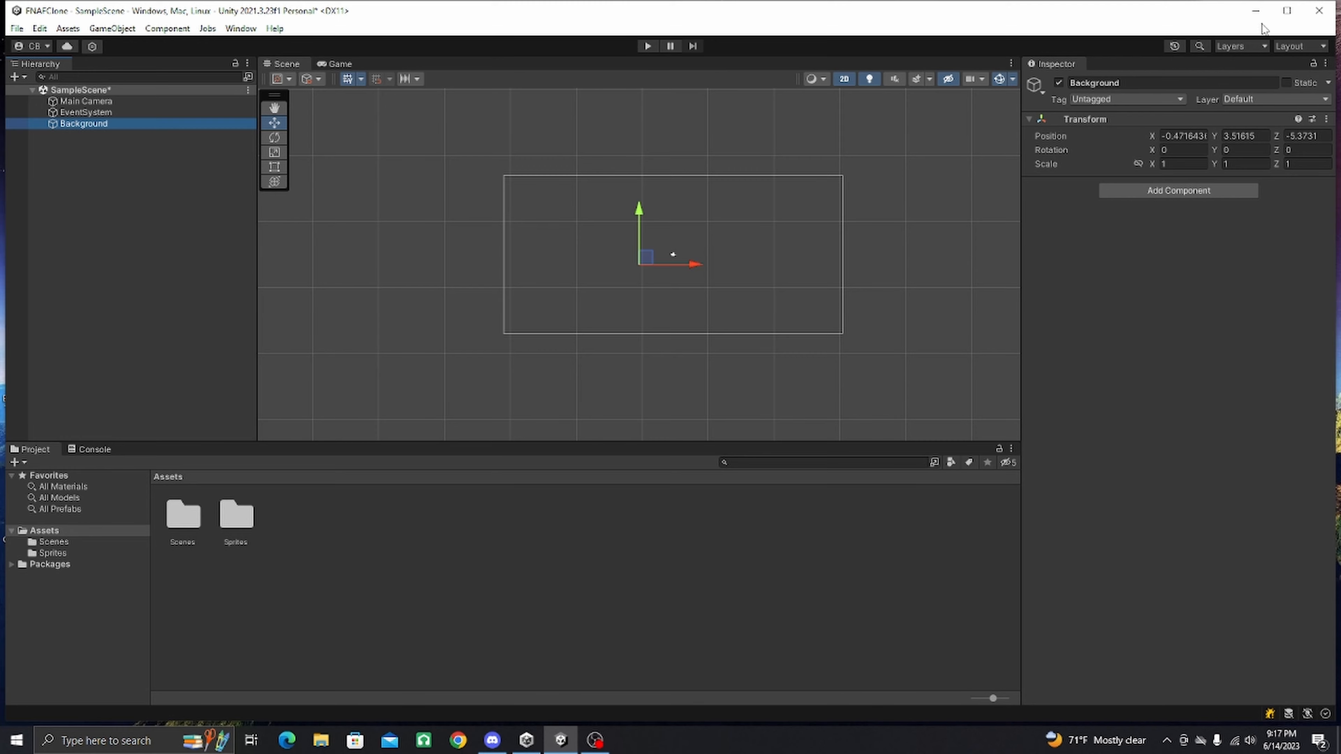
Step: Maximize the editor window and add a Sprite Renderer component to the Background object
click(1287, 10)
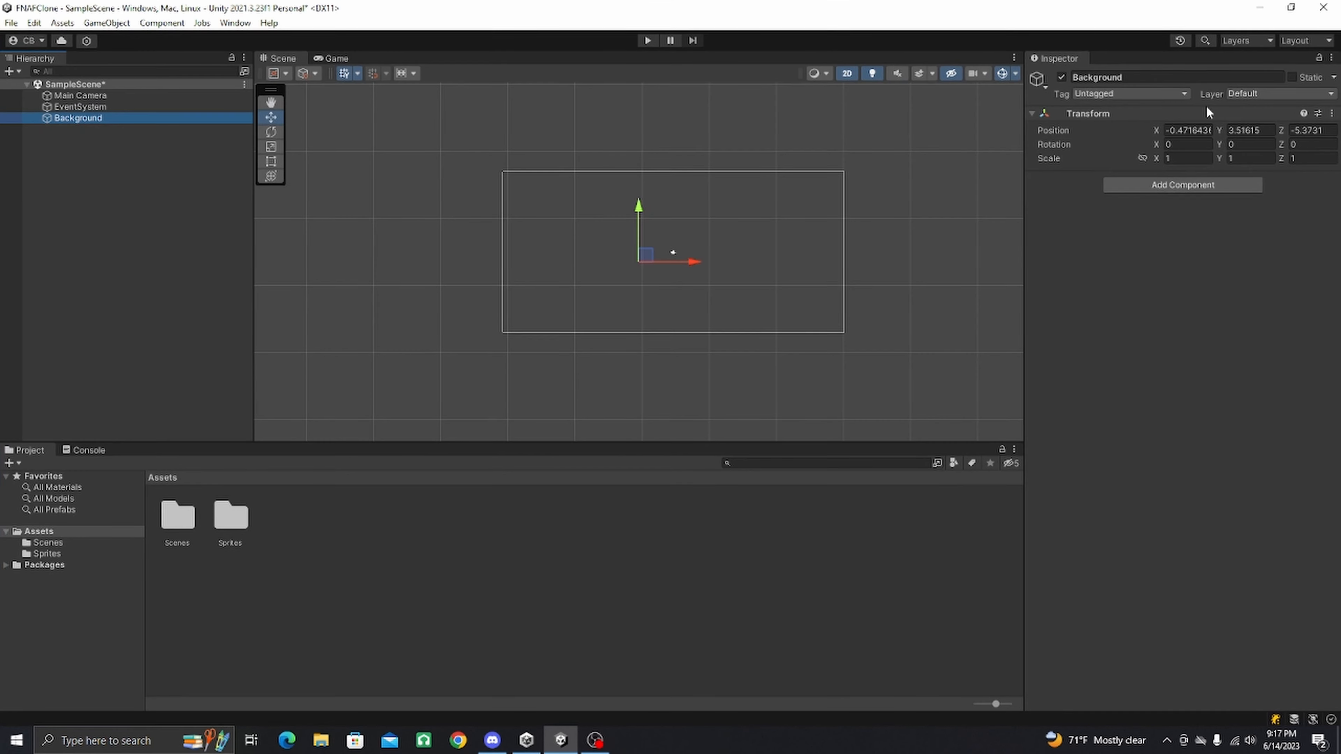
click(1191, 186)
text(sprite)
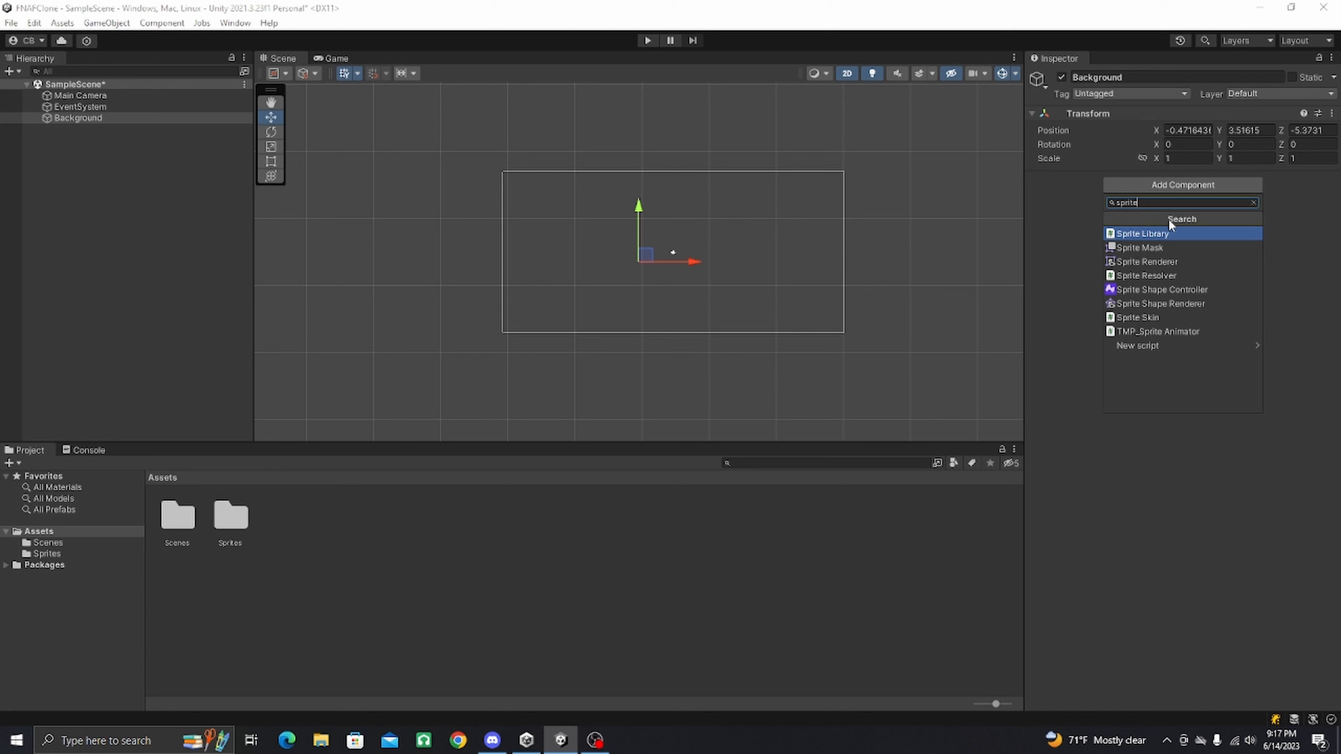
click(1157, 262)
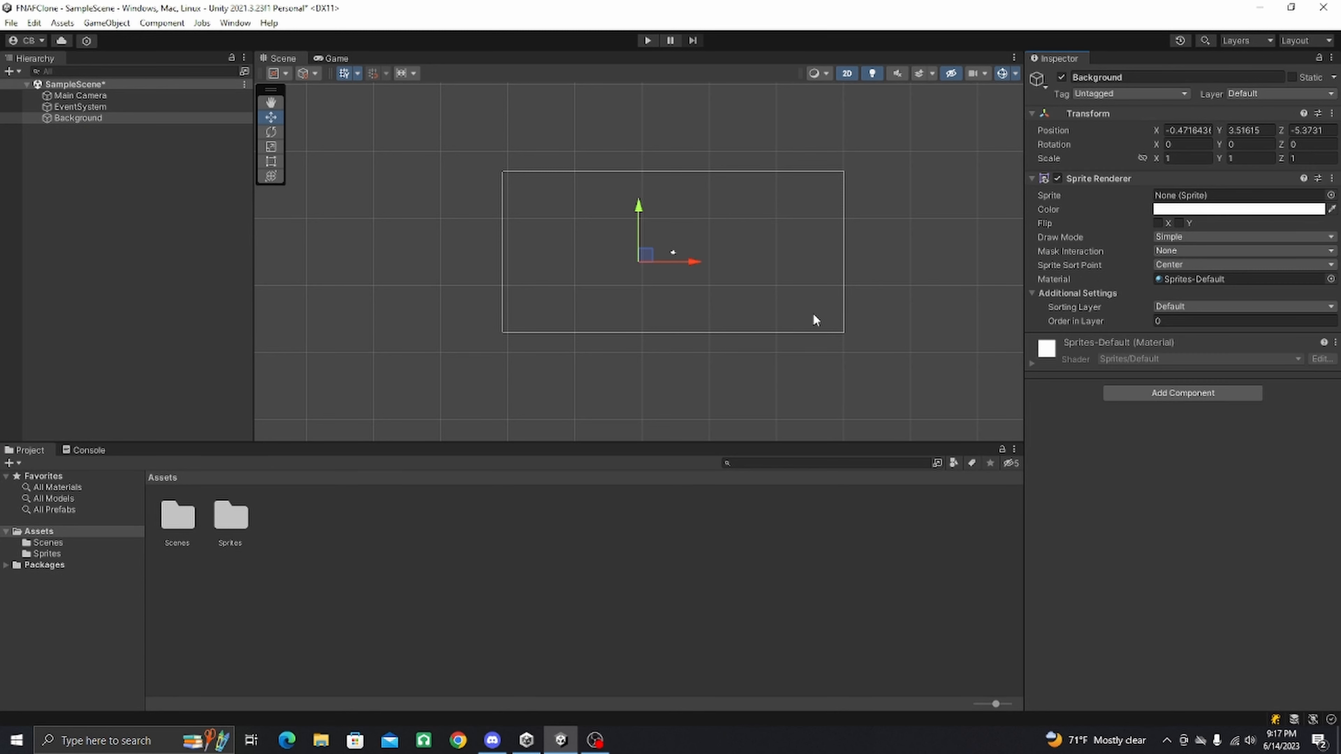
Step: Assign the fnaf1officeLightsNone sprite to the Background's Sprite Renderer
click(1331, 195)
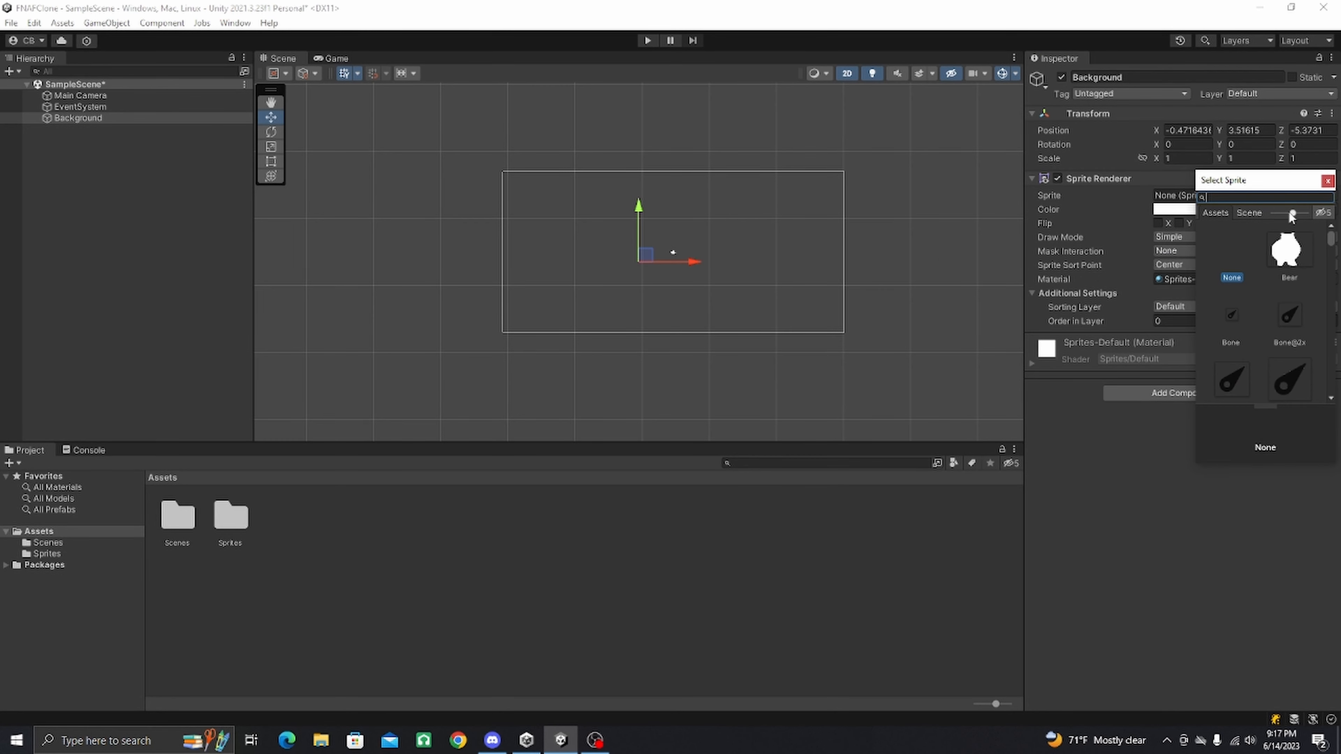
text(fna)
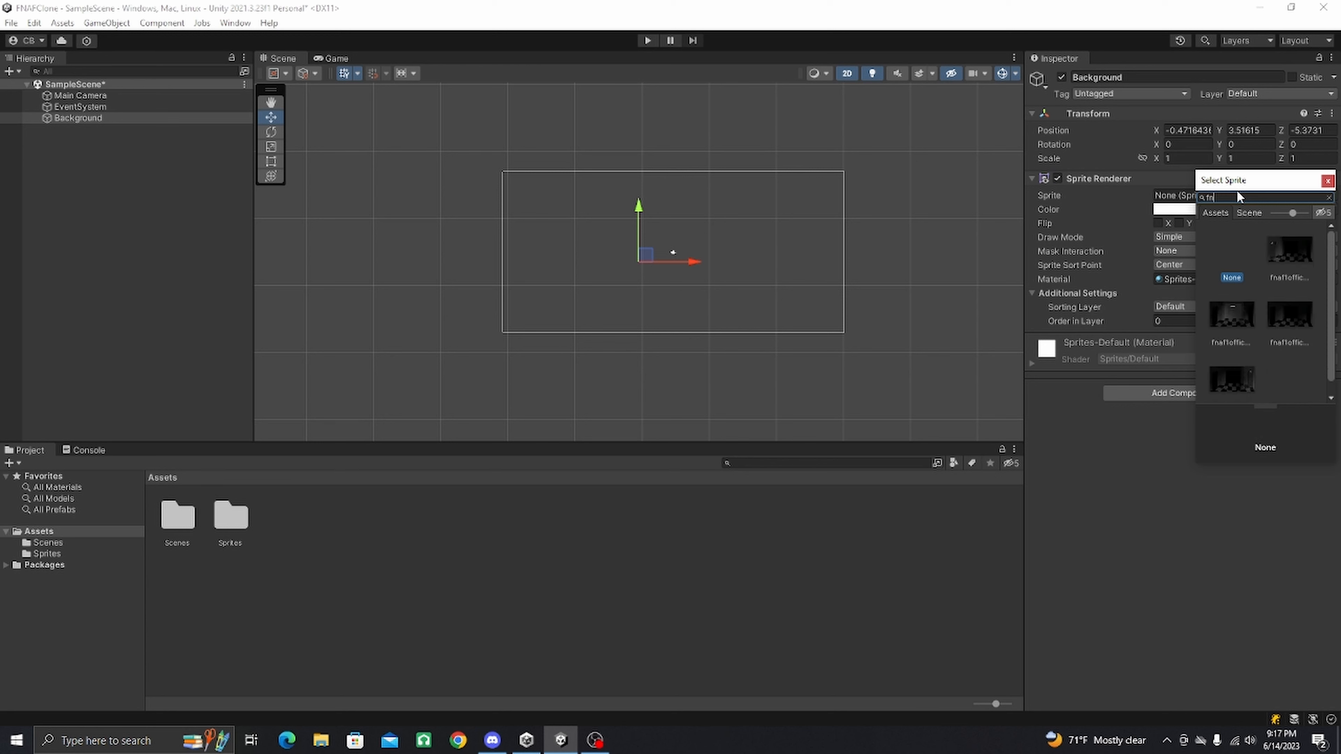
scroll(1272, 341, down, 1)
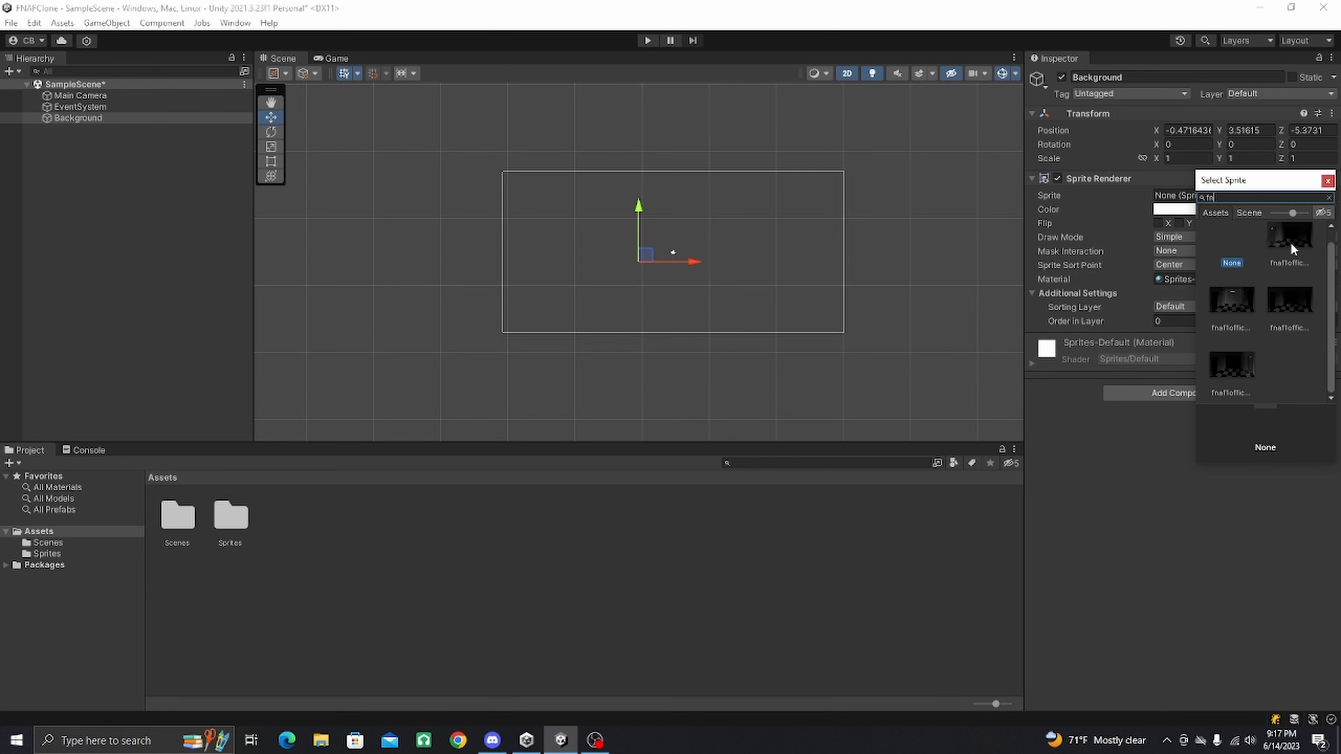
click(1291, 242)
click(1277, 348)
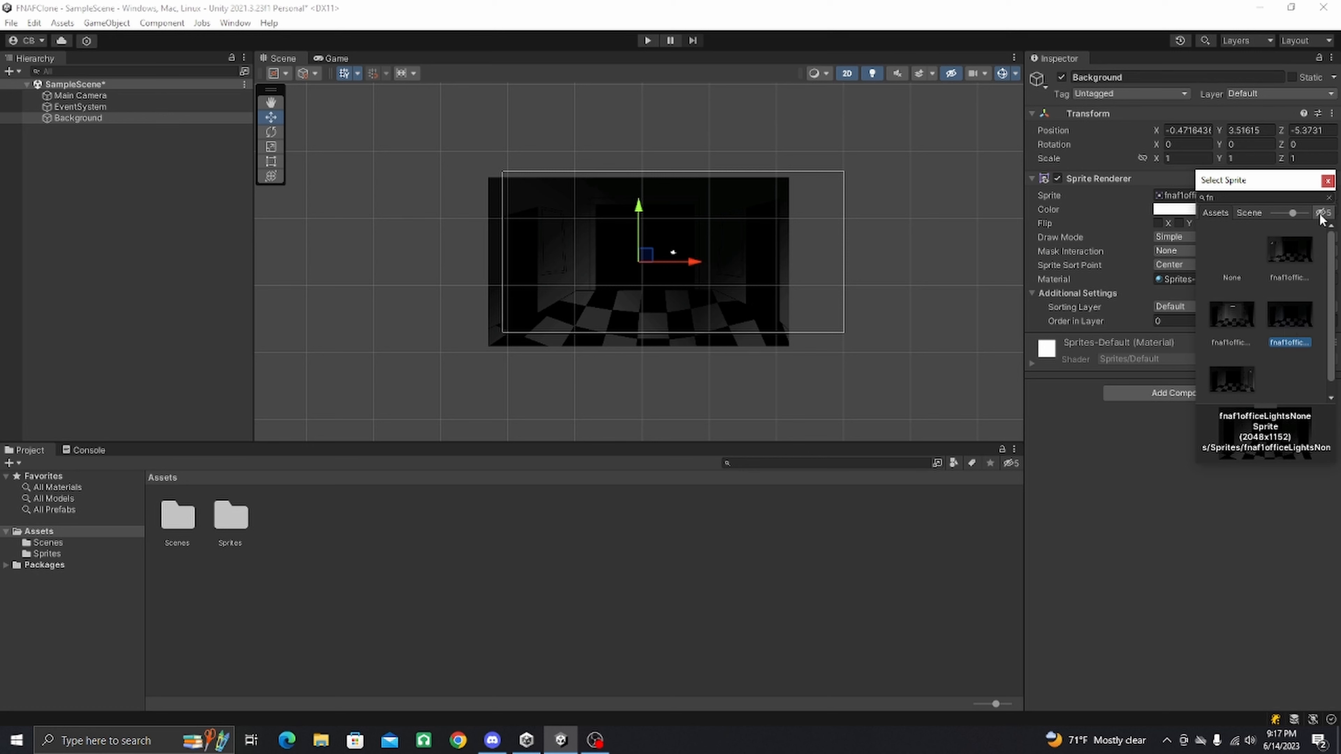
click(1327, 182)
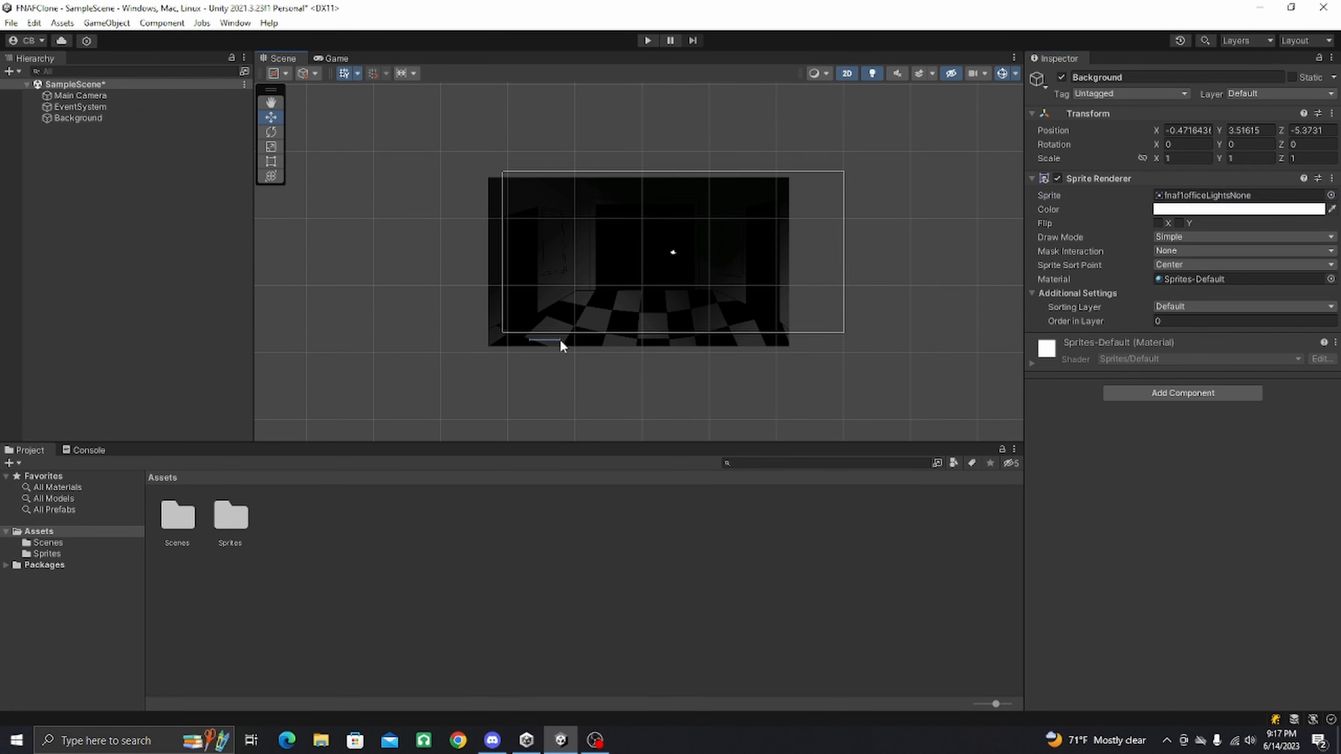
Step: Move the Background in the scene to about X 0.7, Y 5.3 so its left edge lines up with the camera frame
click(561, 351)
click(573, 342)
mouse_move(688, 260)
mouse_down()
mouse_move(712, 261)
mouse_move(673, 261)
mouse_up()
drag(625, 205, 625, 197)
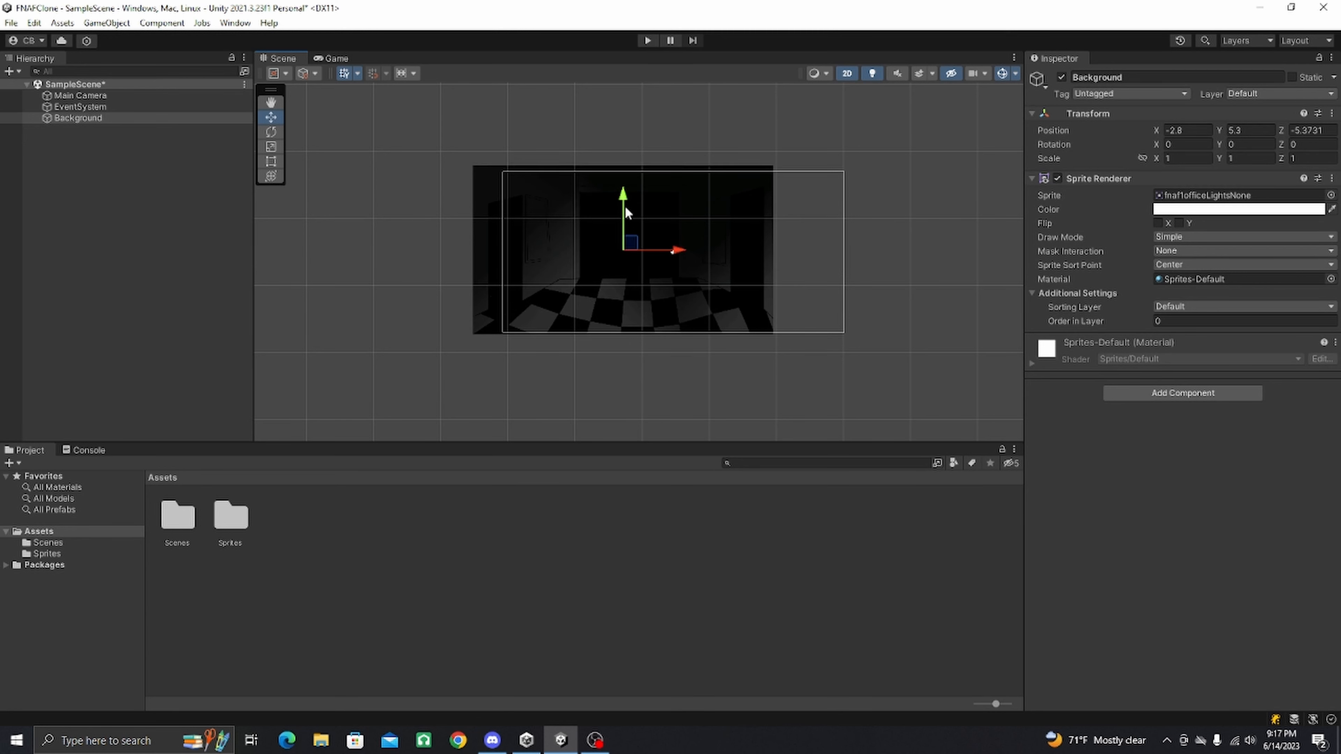
drag(678, 255, 698, 251)
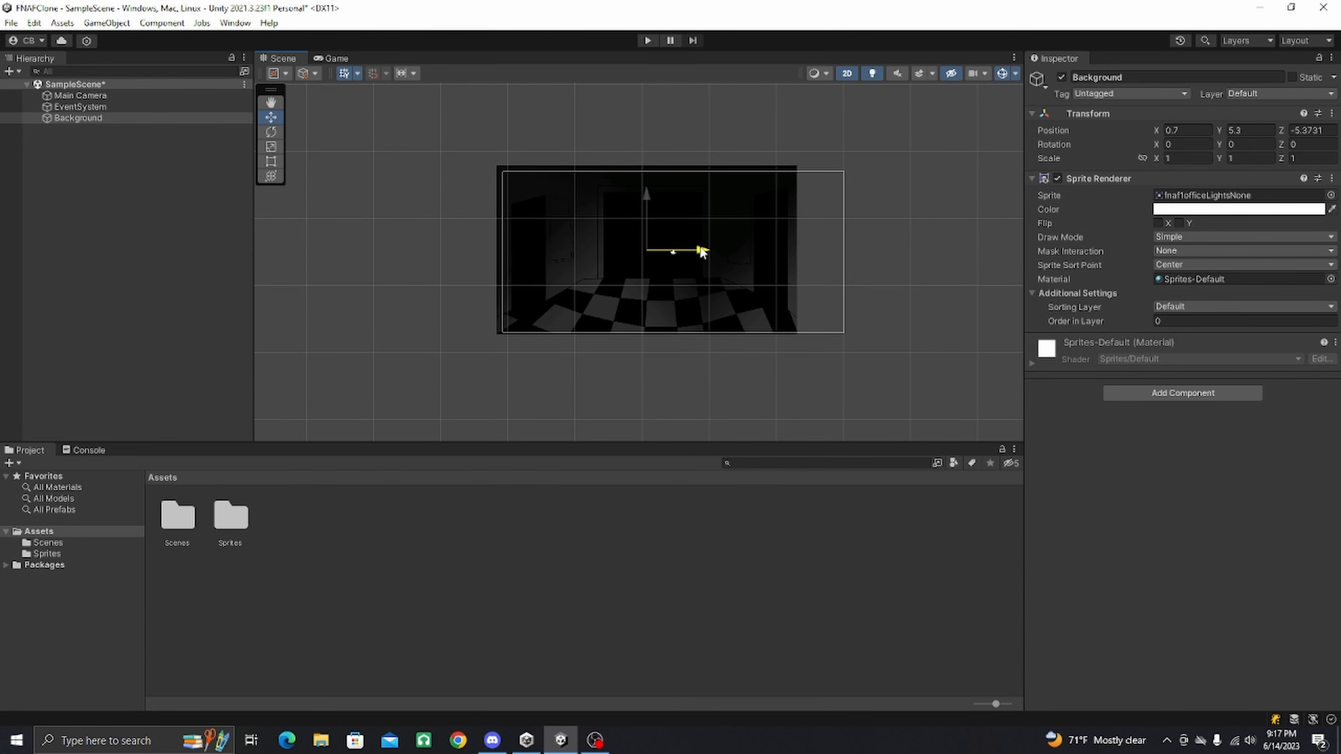
Step: Stretch the Background rightward with the Rect tool and fit its height to the camera frame, to a scale of about X 1.61, Y 0.98
click(270, 161)
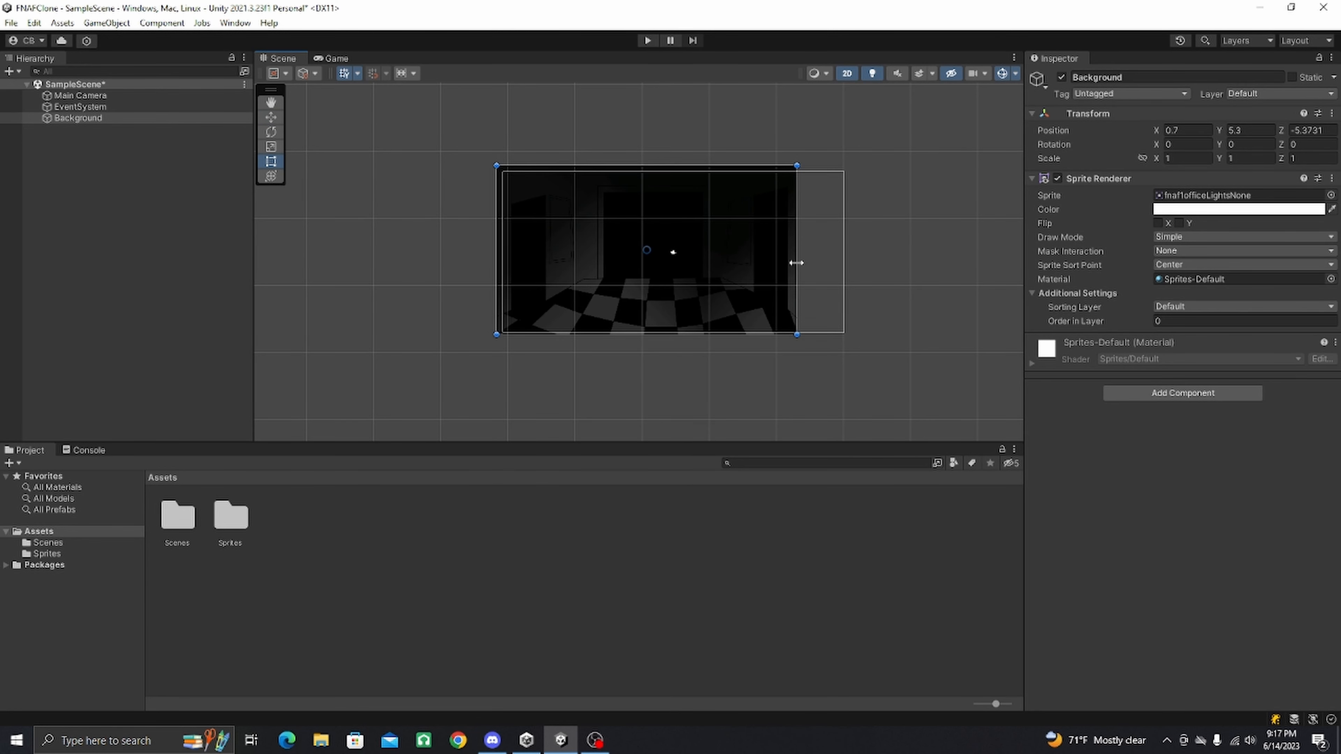
drag(796, 262, 980, 288)
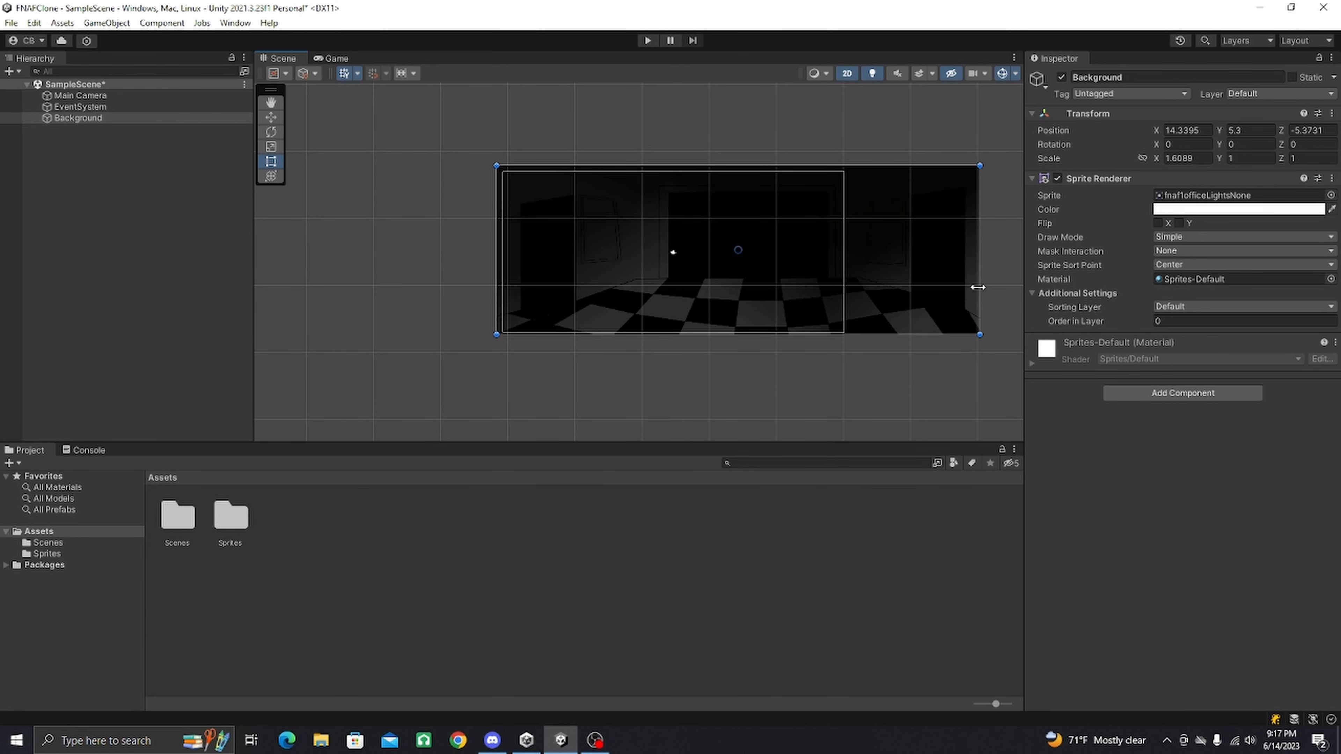
drag(899, 276, 902, 280)
drag(981, 264, 983, 265)
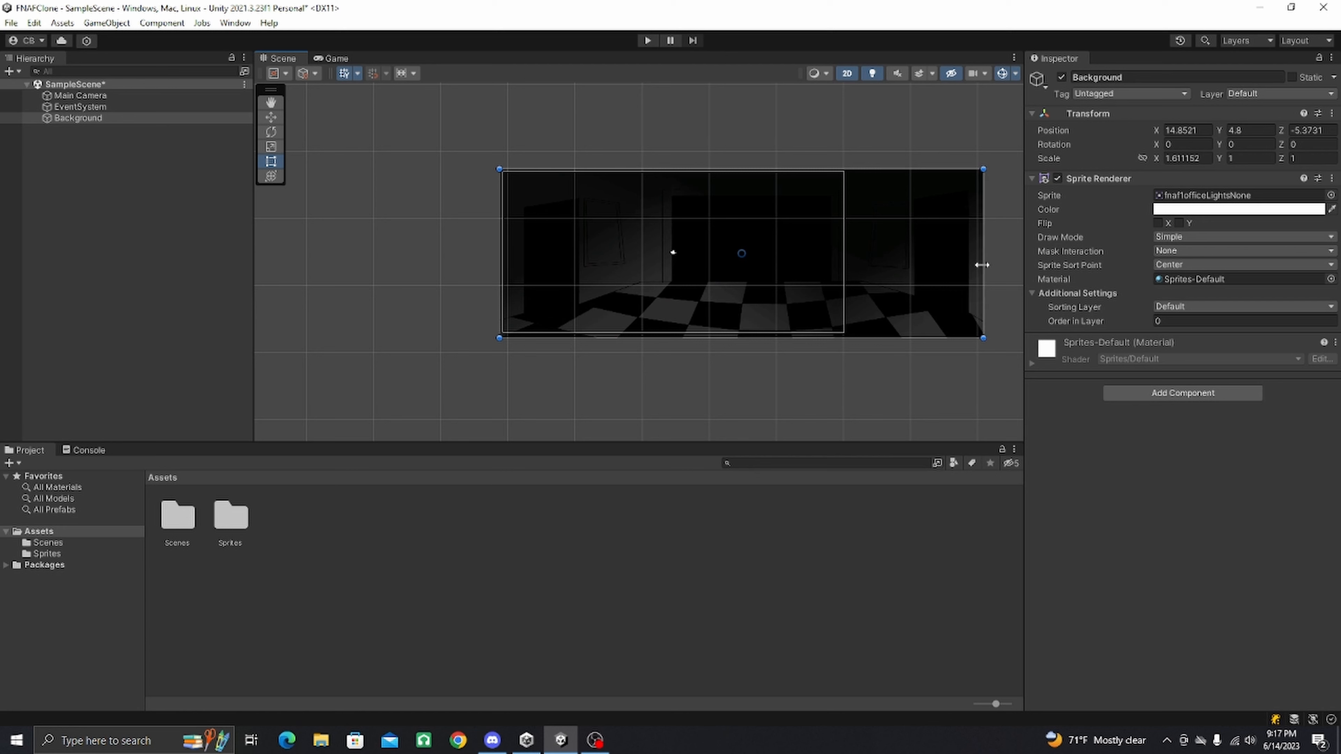
drag(880, 338, 880, 334)
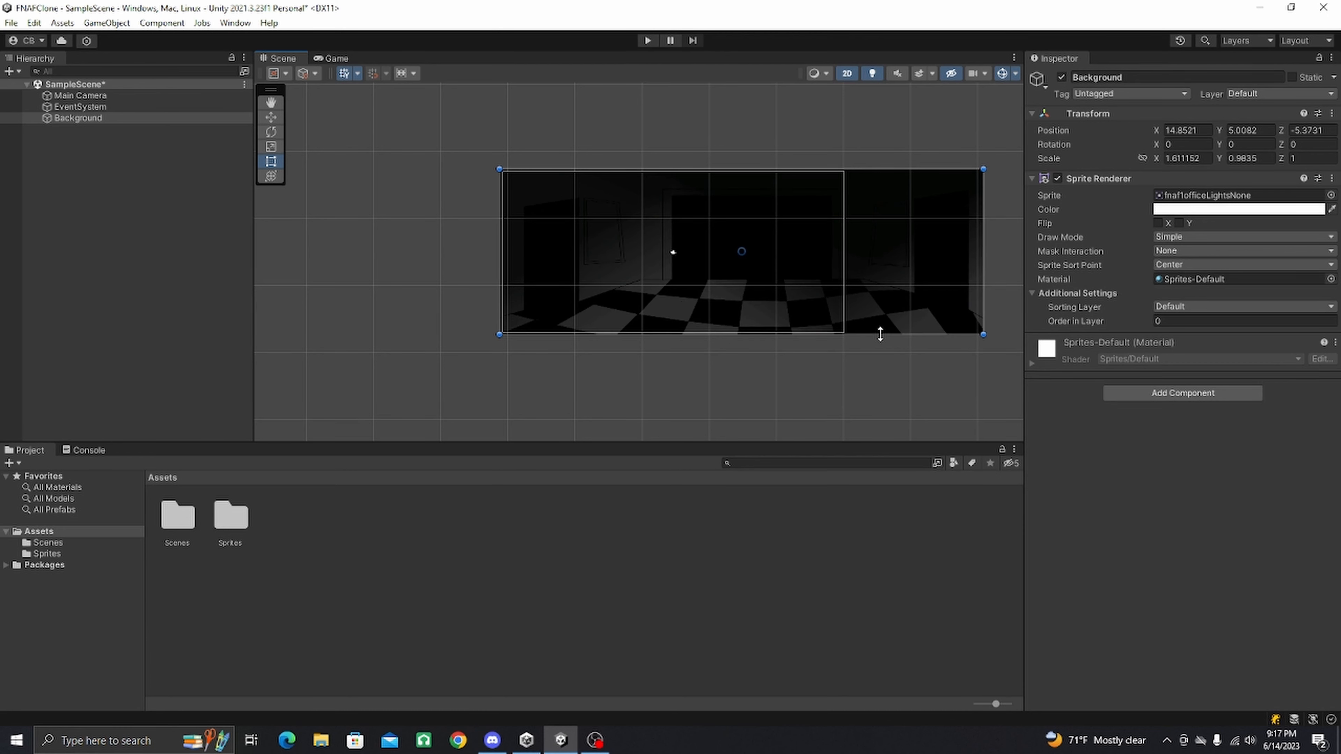
mouse_move(983, 274)
mouse_down()
mouse_move(994, 276)
mouse_move(982, 275)
mouse_up()
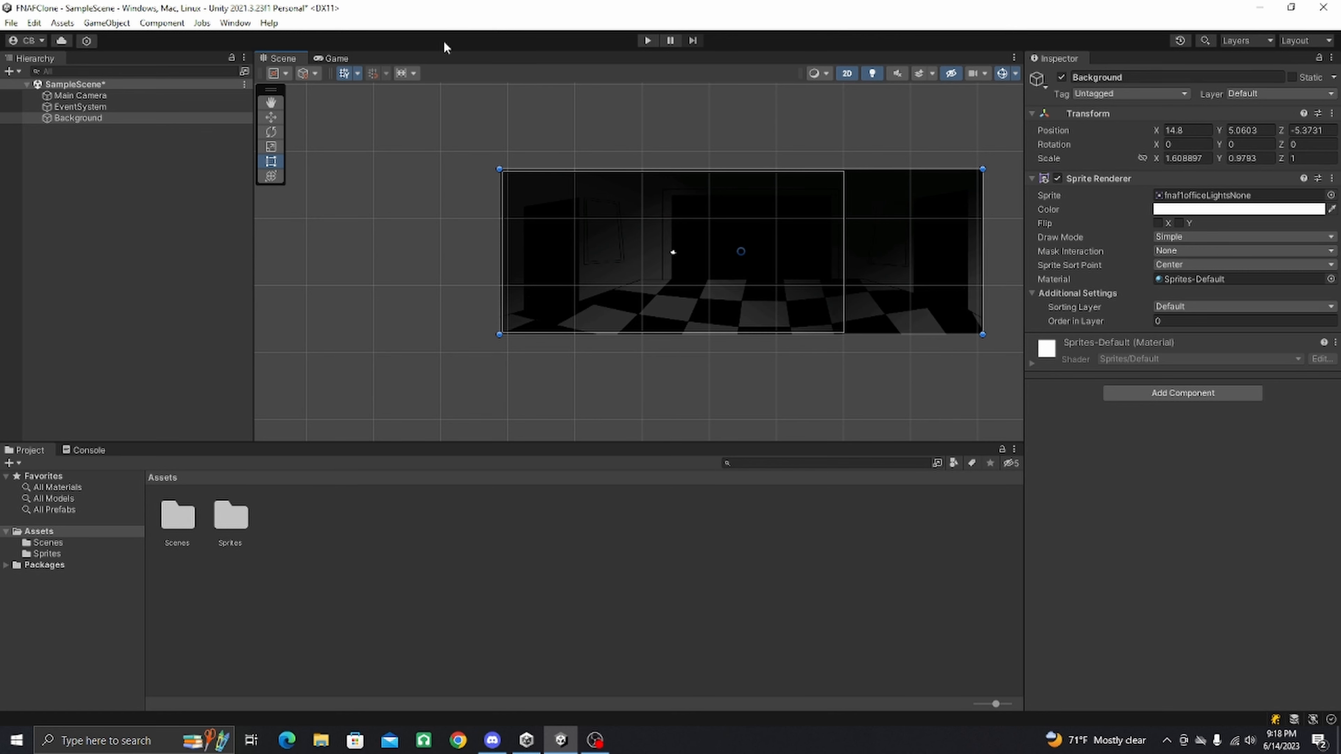
Step: Check the game view and widen the Background further rightward to an X scale of about 1.77
click(324, 56)
click(292, 59)
drag(982, 258, 1031, 260)
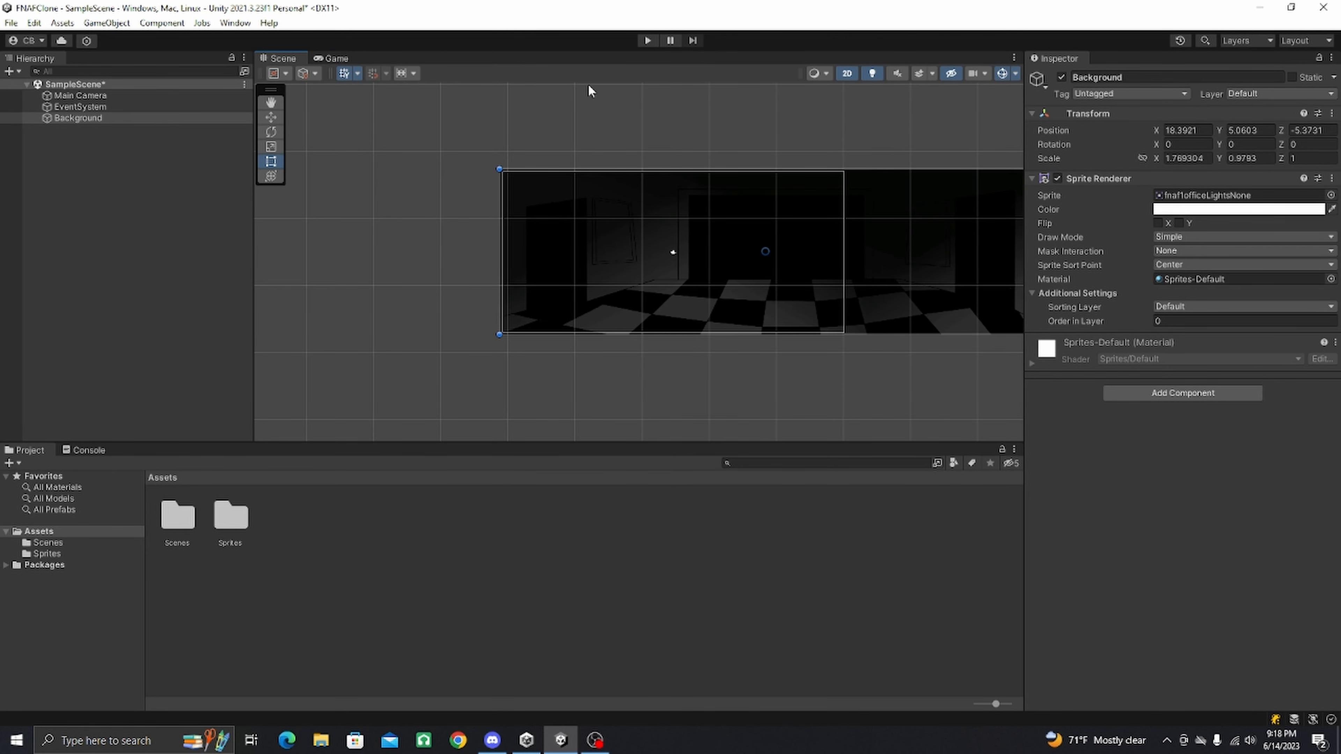
Step: Set the Background's scale to 2 in X and 1 in Y while previewing it in the game view
click(329, 59)
click(1170, 158)
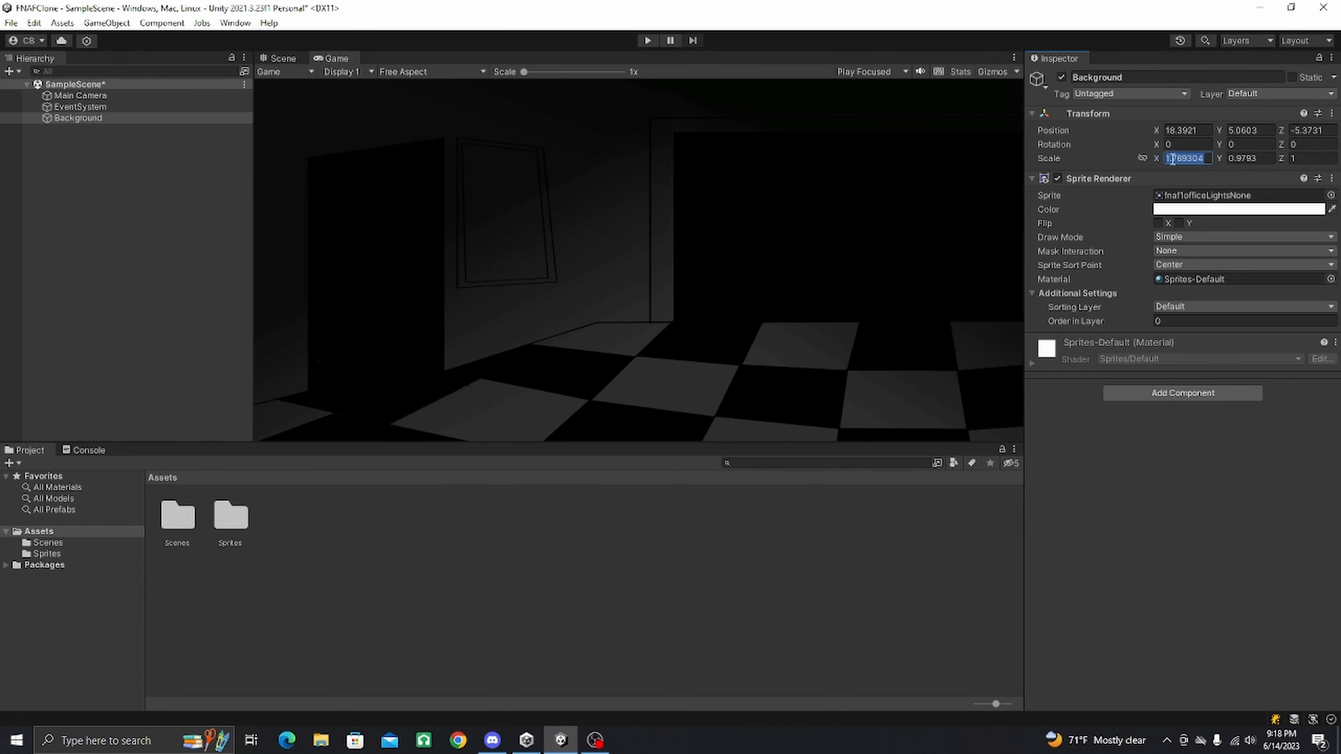
text(2)
key(Tab)
text(1)
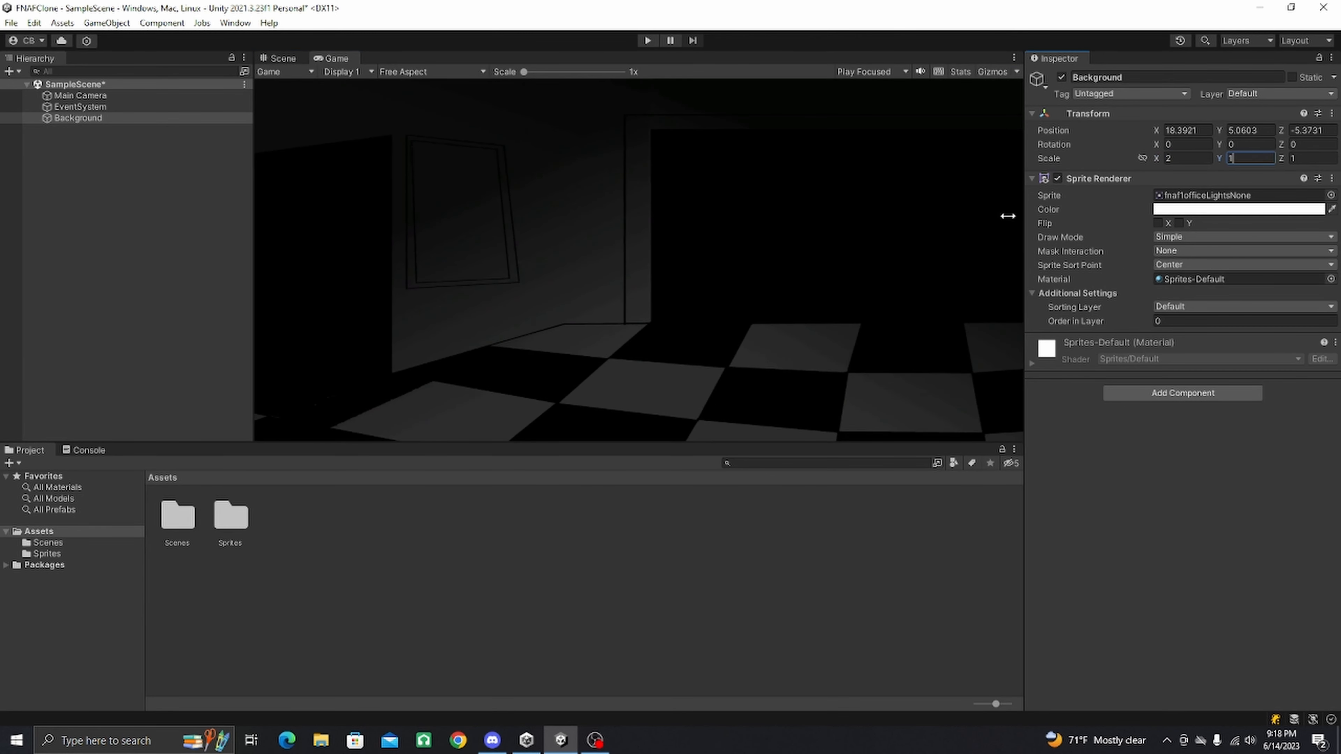
click(268, 58)
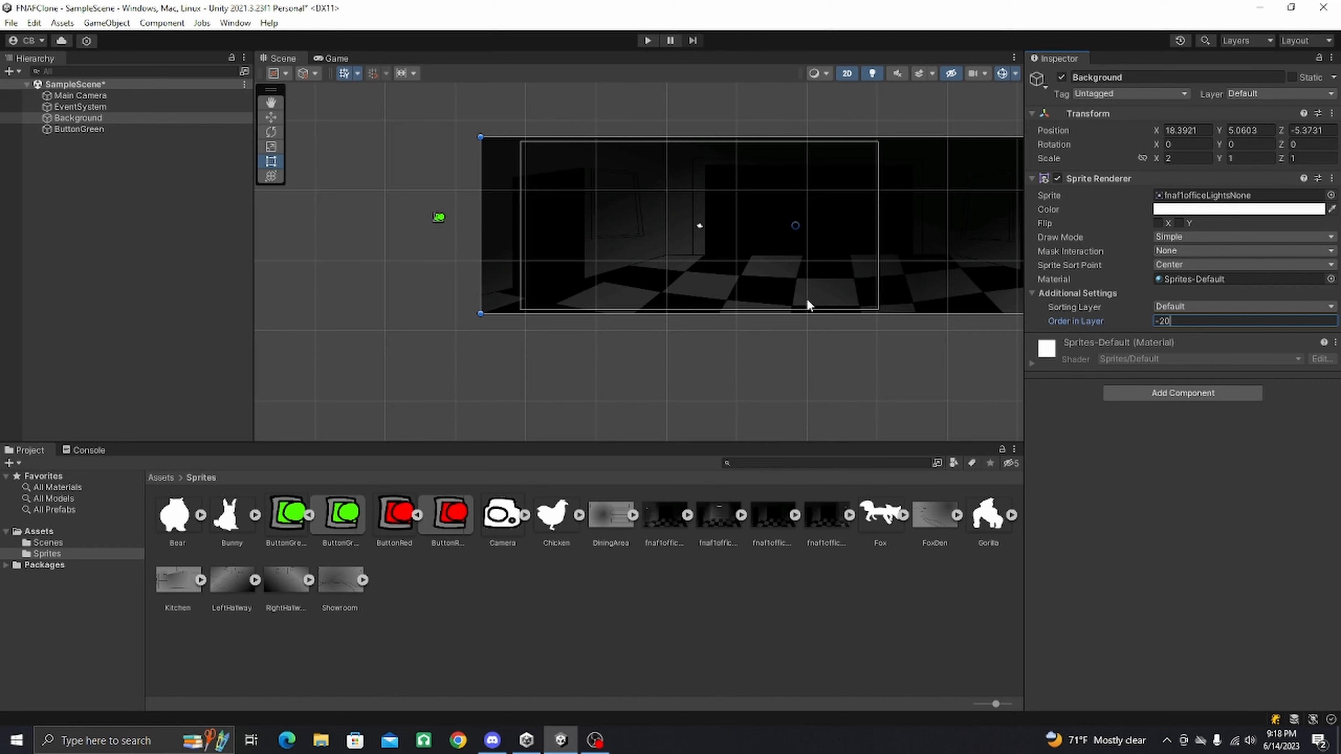
Step: Move the green button onto the office's left wall and place a ButtonRed sprite below it at about X -24, Y 2.3
click(419, 305)
click(439, 219)
drag(440, 221, 496, 223)
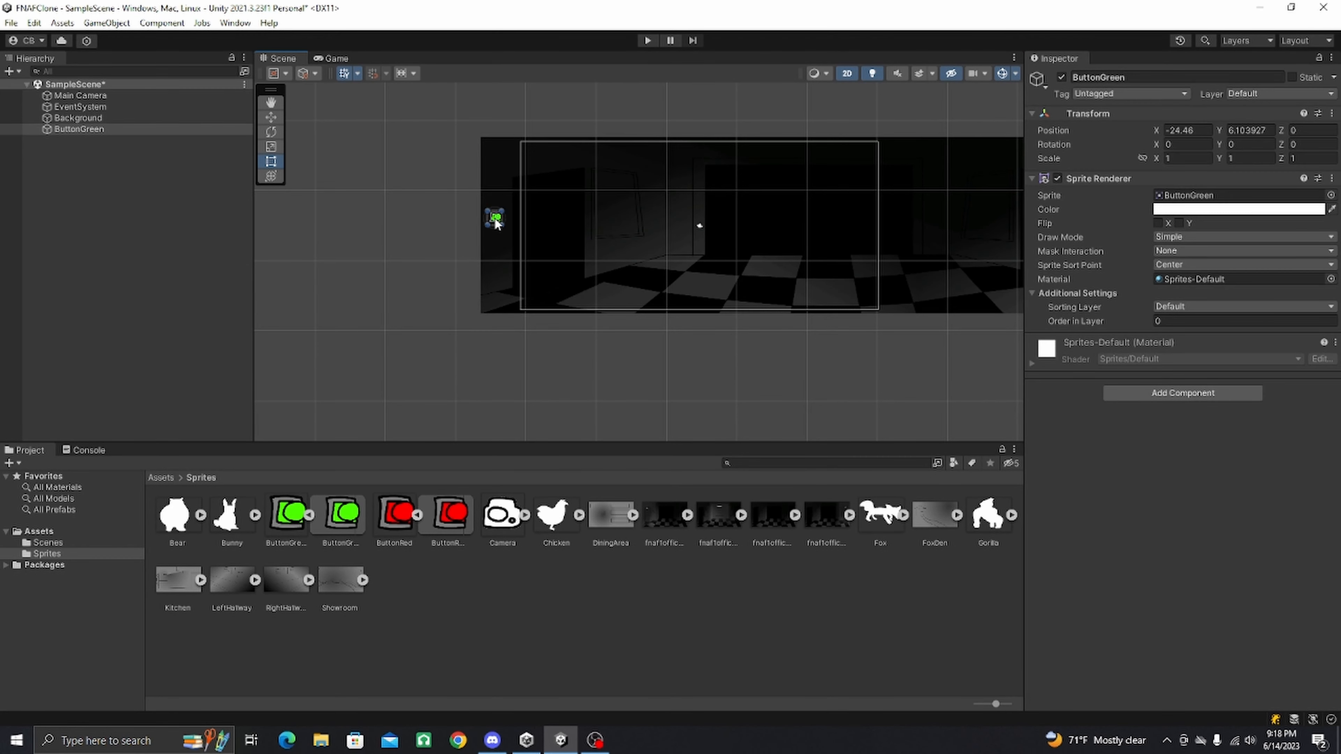
click(358, 386)
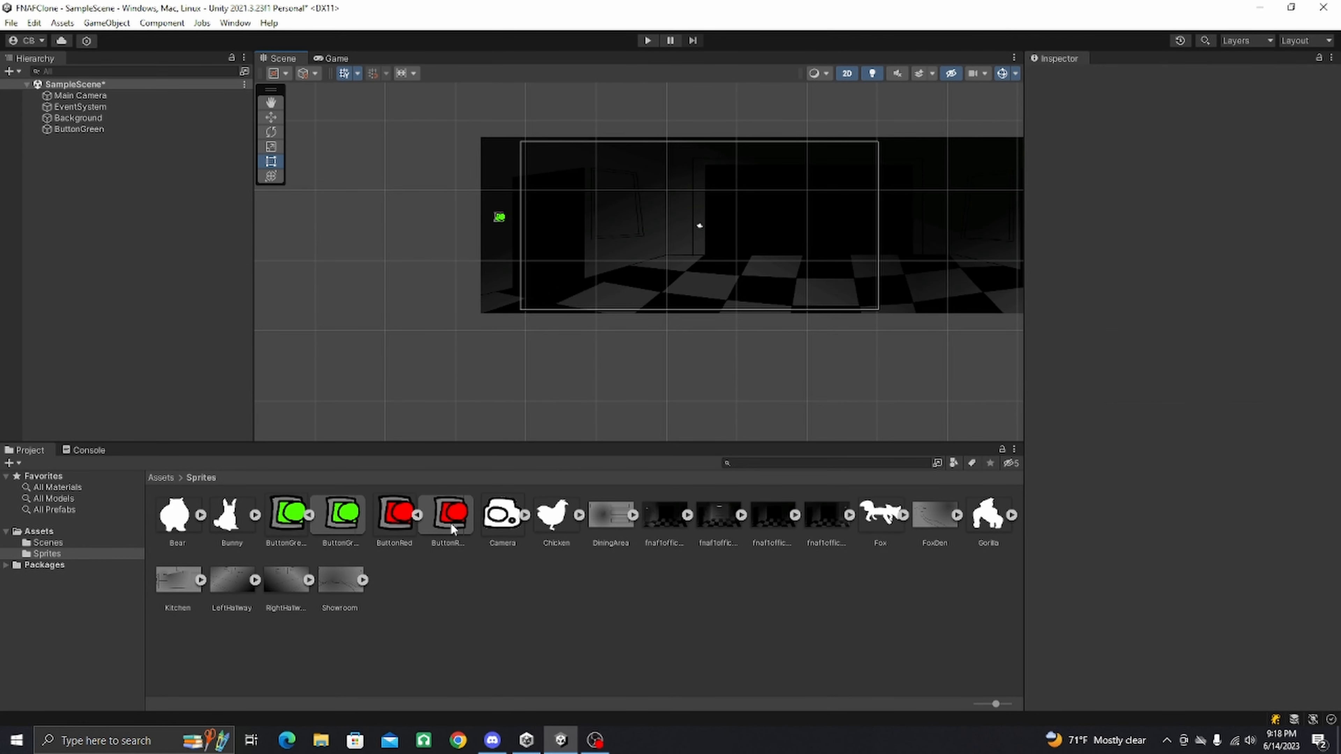
drag(452, 529, 499, 243)
Step: Rename the green button on the left wall to LightButtonL
click(85, 130)
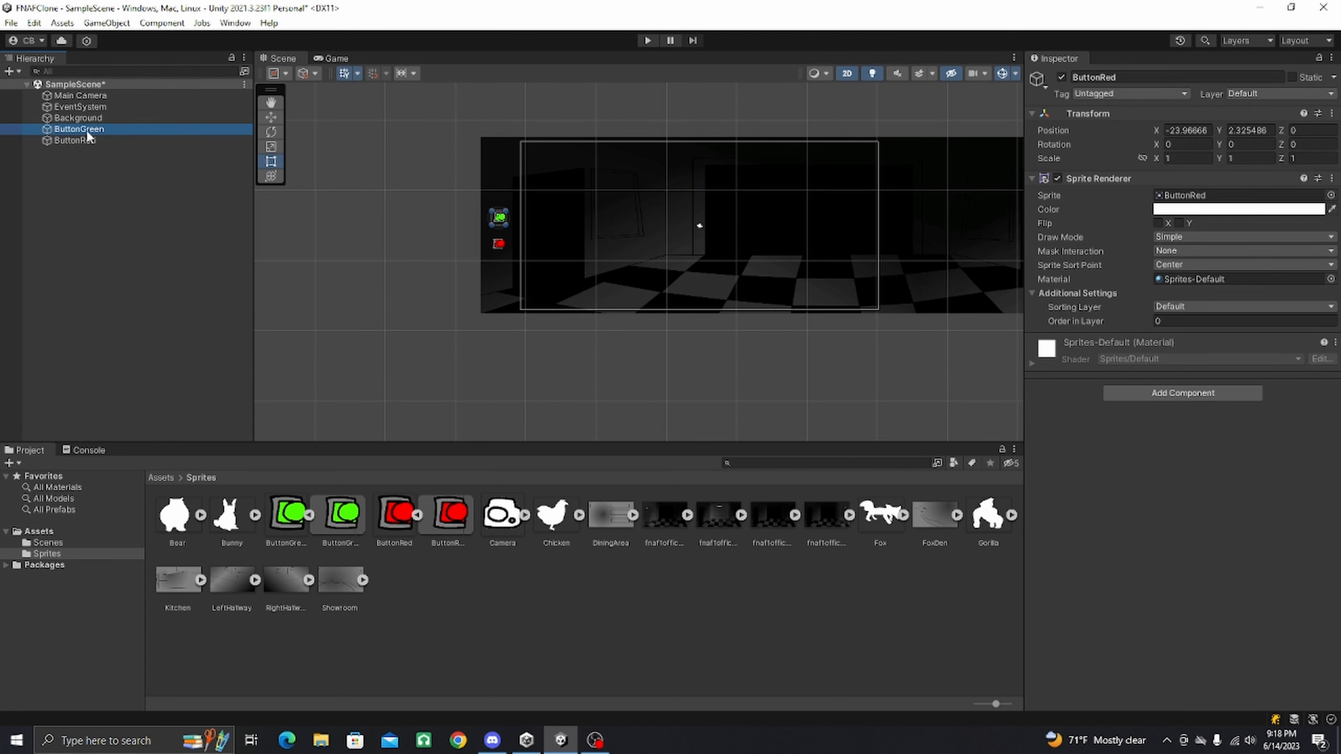
click(1146, 77)
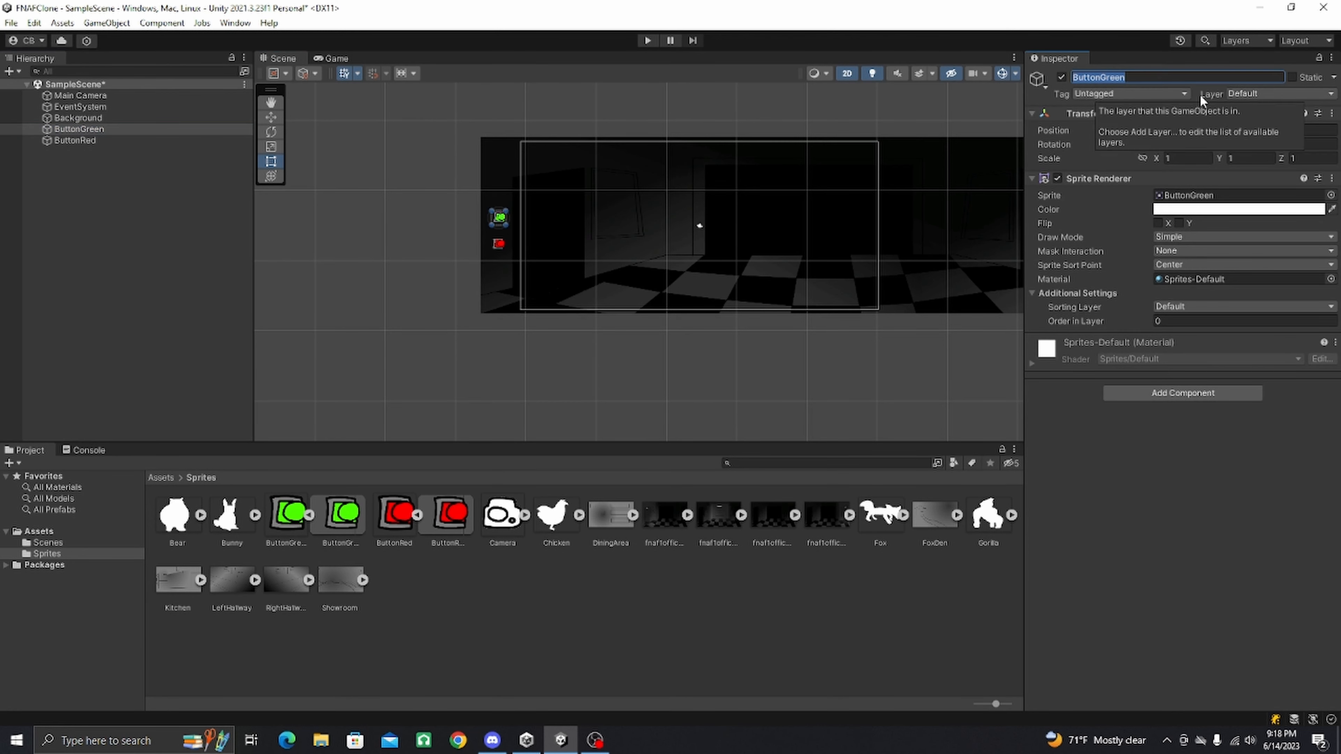
text(LightButtonL)
click(120, 243)
Step: Rename the red button on the left wall to DoorButtonL
click(75, 141)
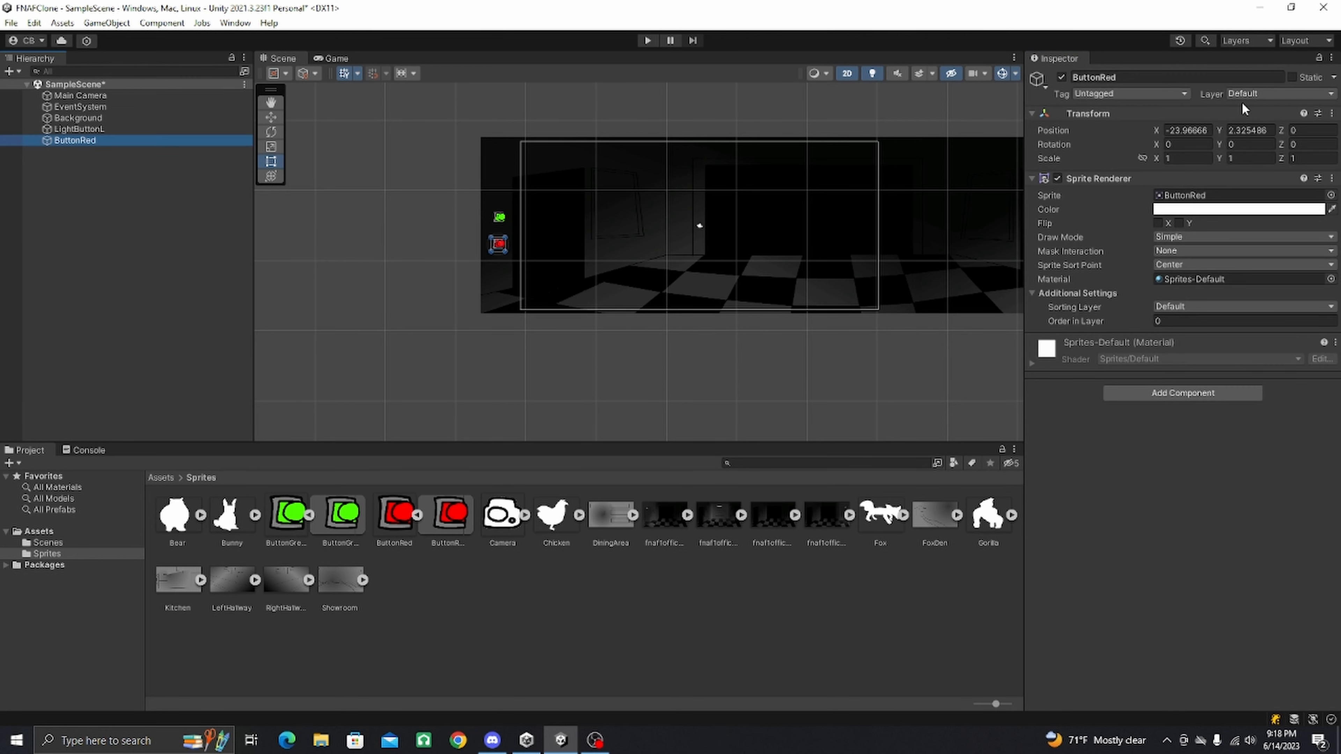
click(1126, 76)
double_click(1126, 77)
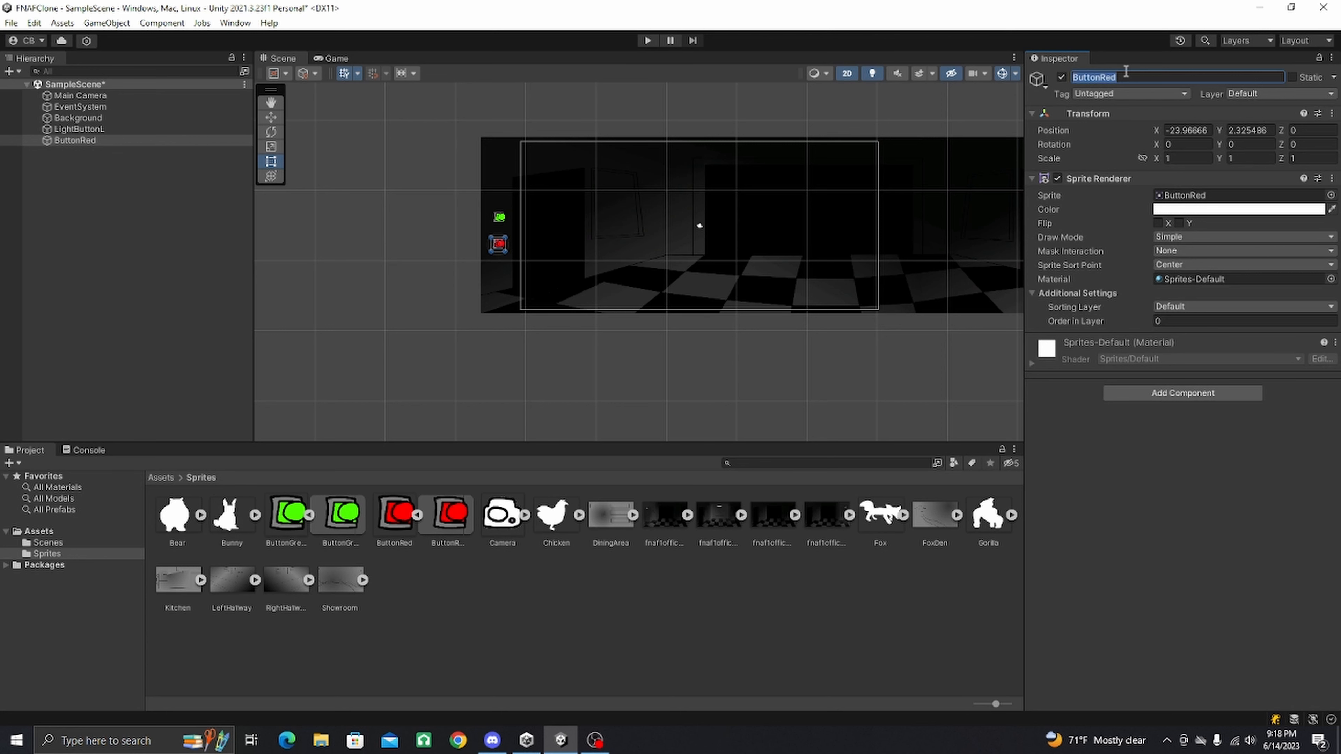
text(DoorButtonL)
key(Return)
Step: Place a ButtonGreen sprite near the office's top edge at about X 20.5, Y 15.7 and name it FlashButton
click(372, 470)
middle_drag(419, 337, 372, 351)
drag(317, 523, 768, 175)
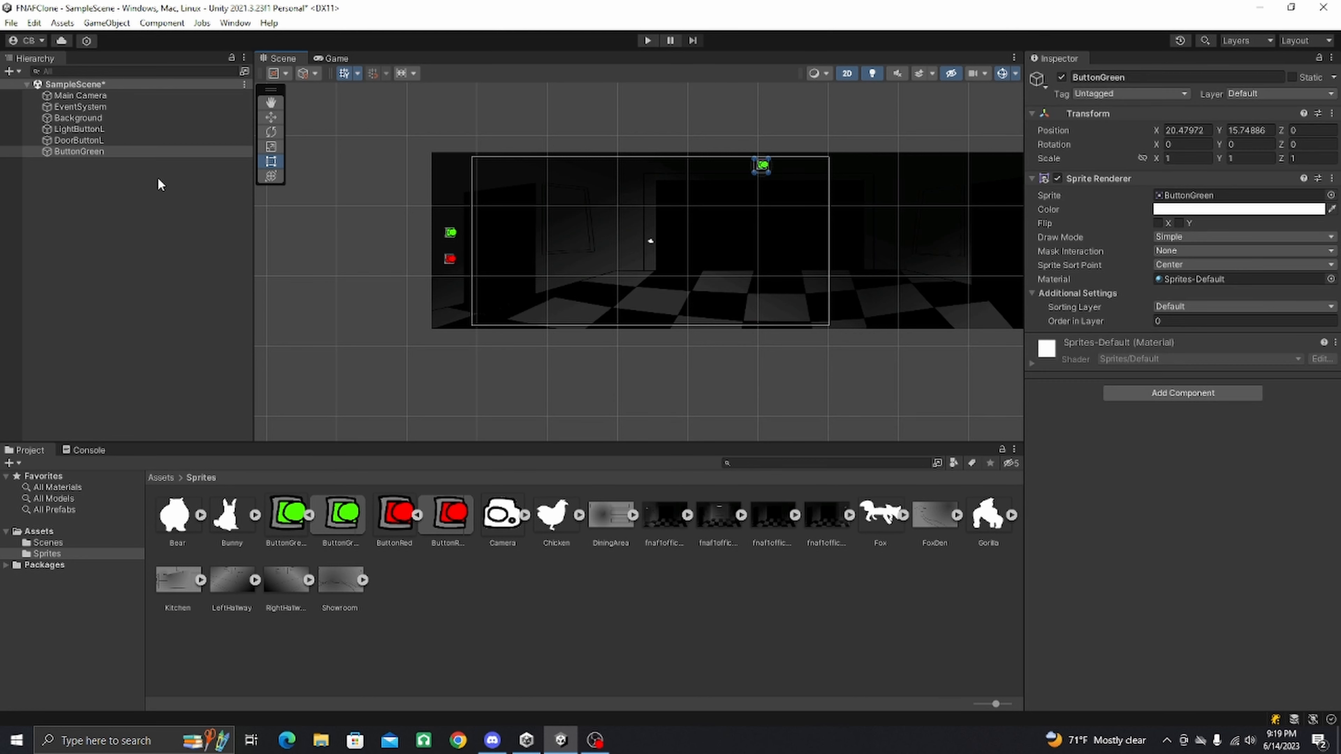
click(1189, 77)
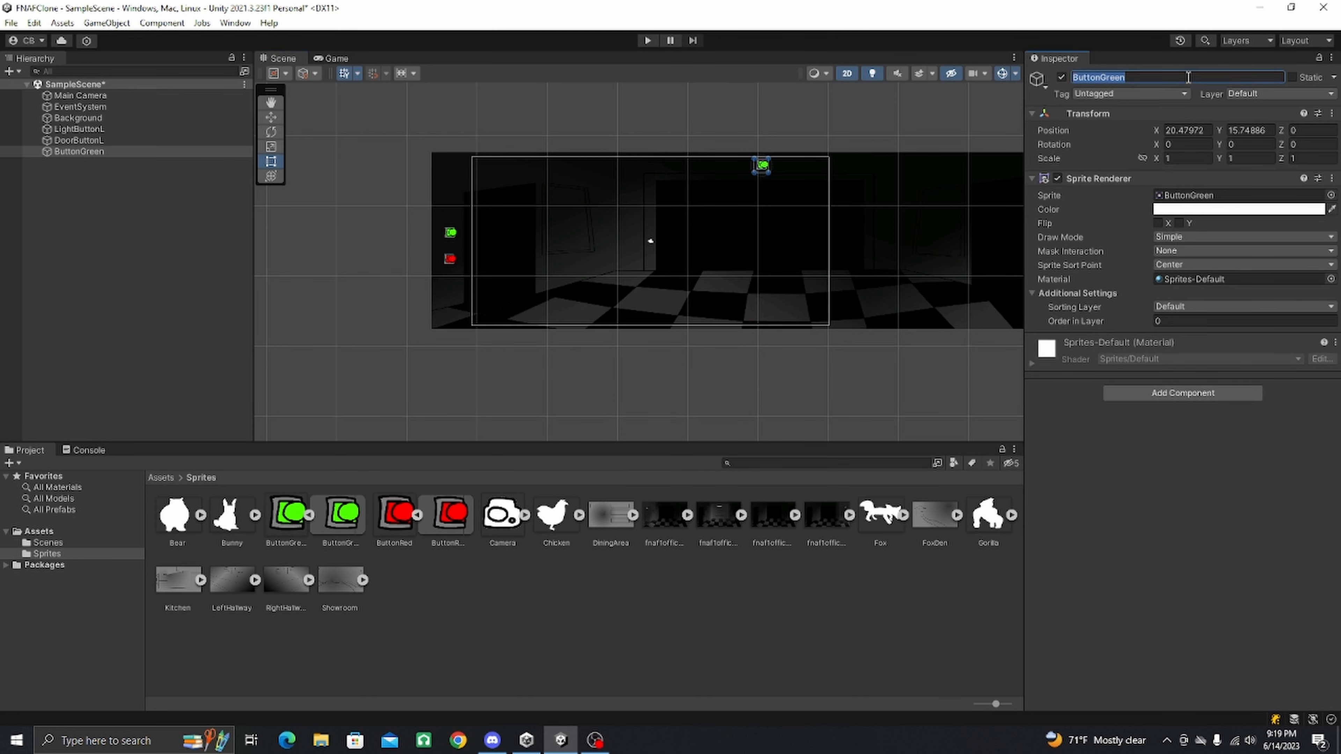
text(FlashButton)
key(Return)
click(53, 306)
Step: Place a ButtonGreen sprite on the office's right wall at about X 62.3, Y 8, flipped in X and named LightButtonR
middle_drag(782, 323, 511, 337)
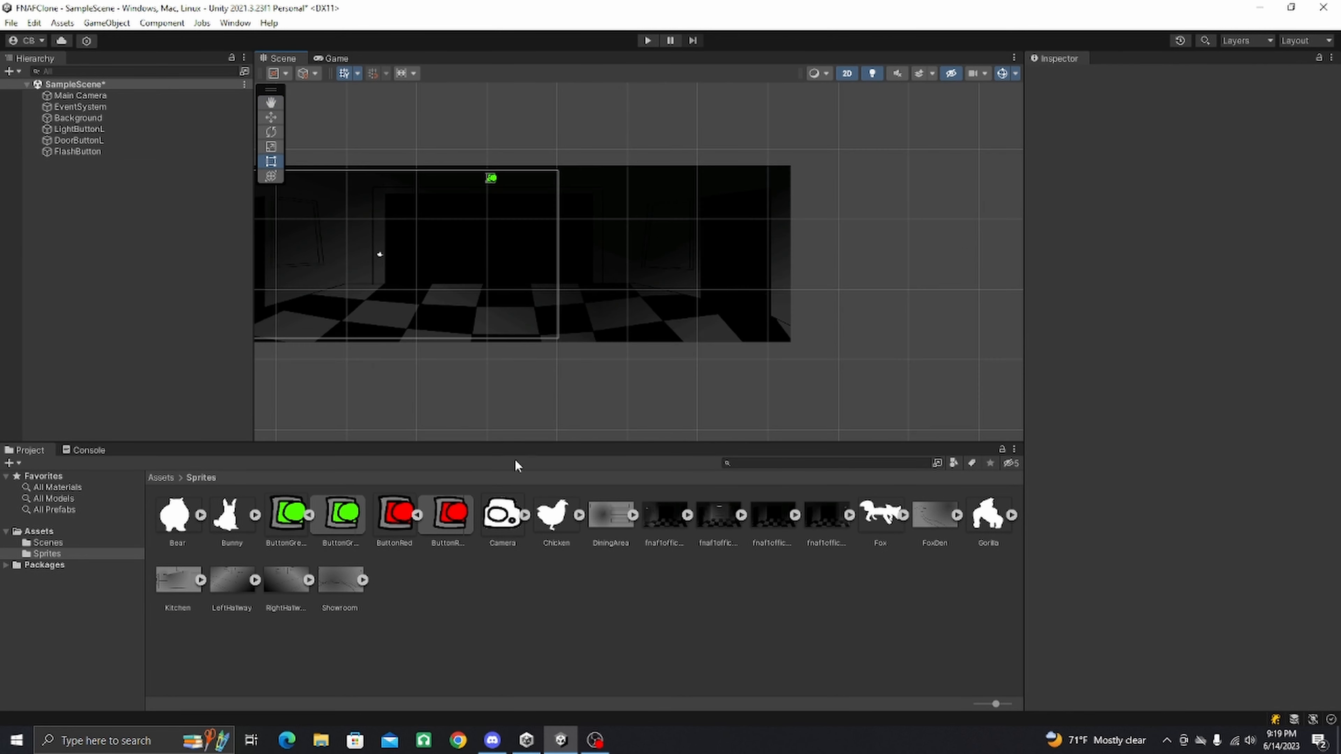
drag(322, 515, 785, 233)
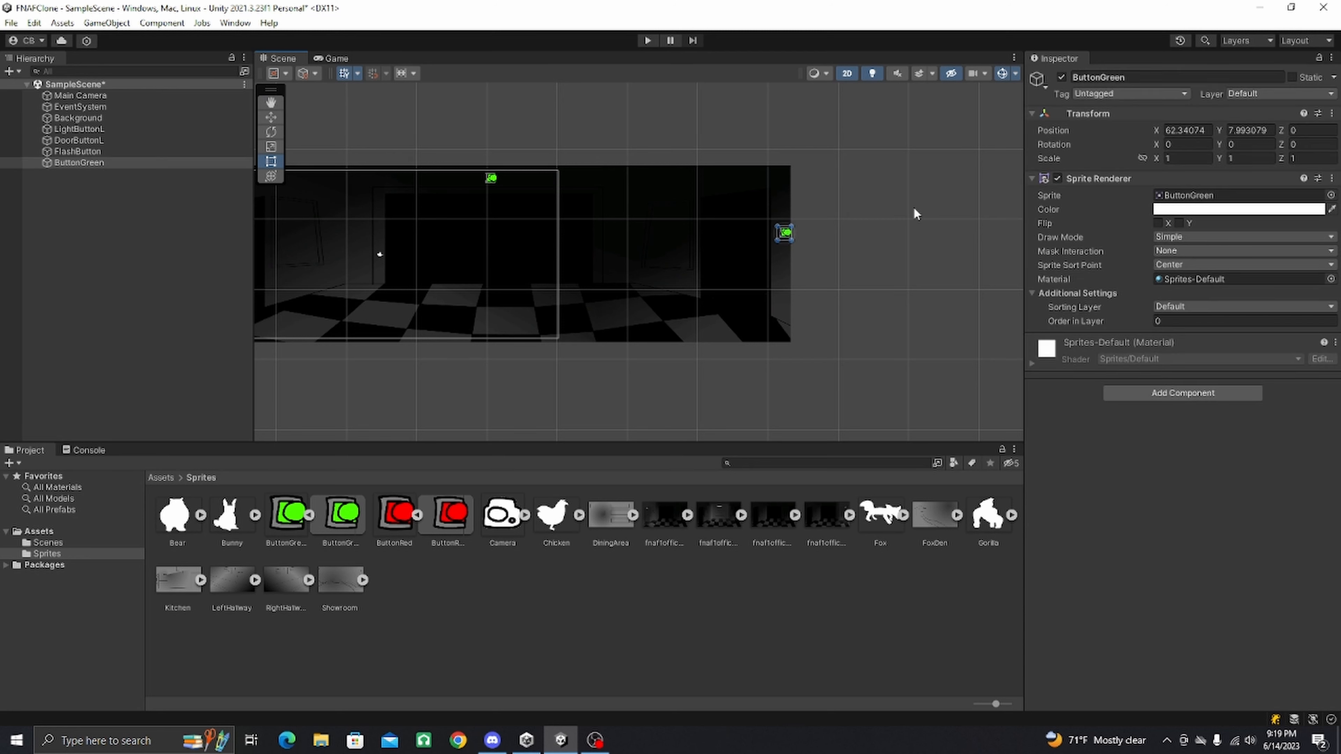
click(1158, 223)
click(1149, 78)
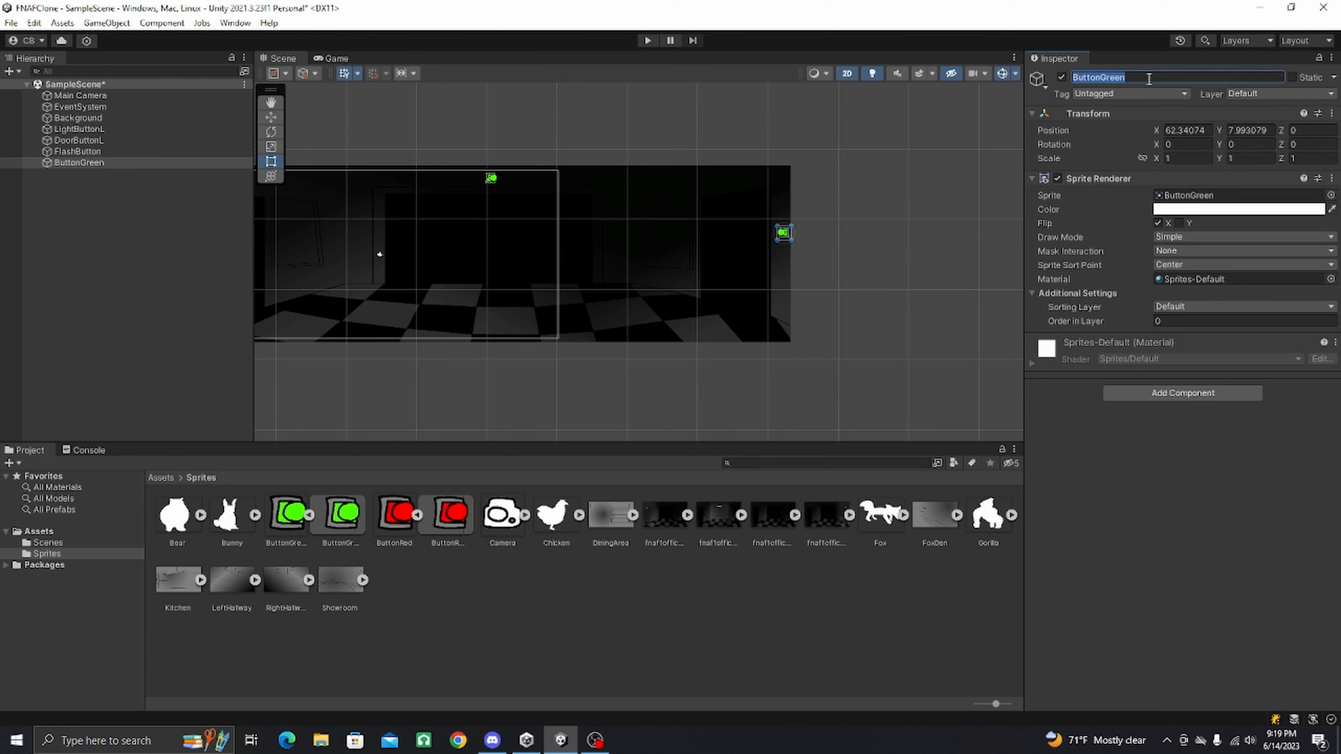
text(LightButtonR)
key(Return)
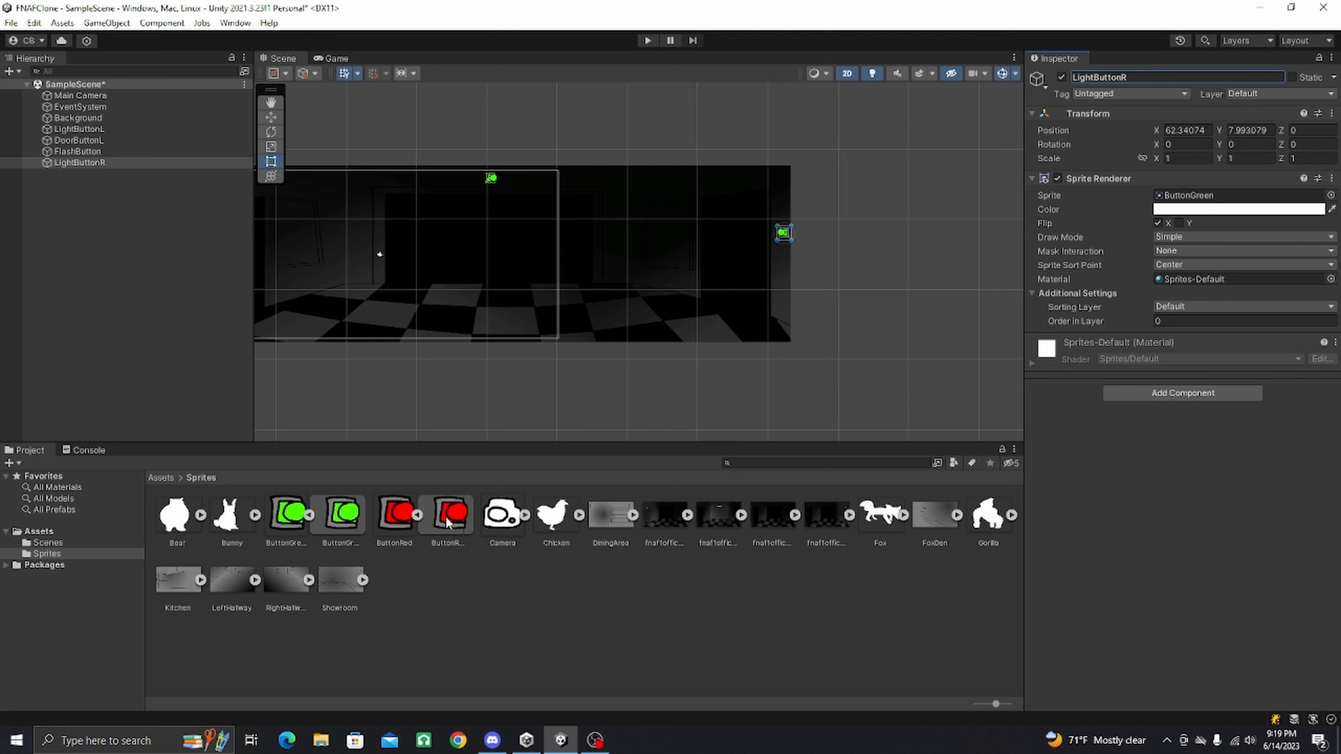
Step: Place a ButtonRed sprite on the right wall below LightButtonR, name it DoorButtonR and flip it in X
drag(448, 523, 781, 275)
click(1143, 78)
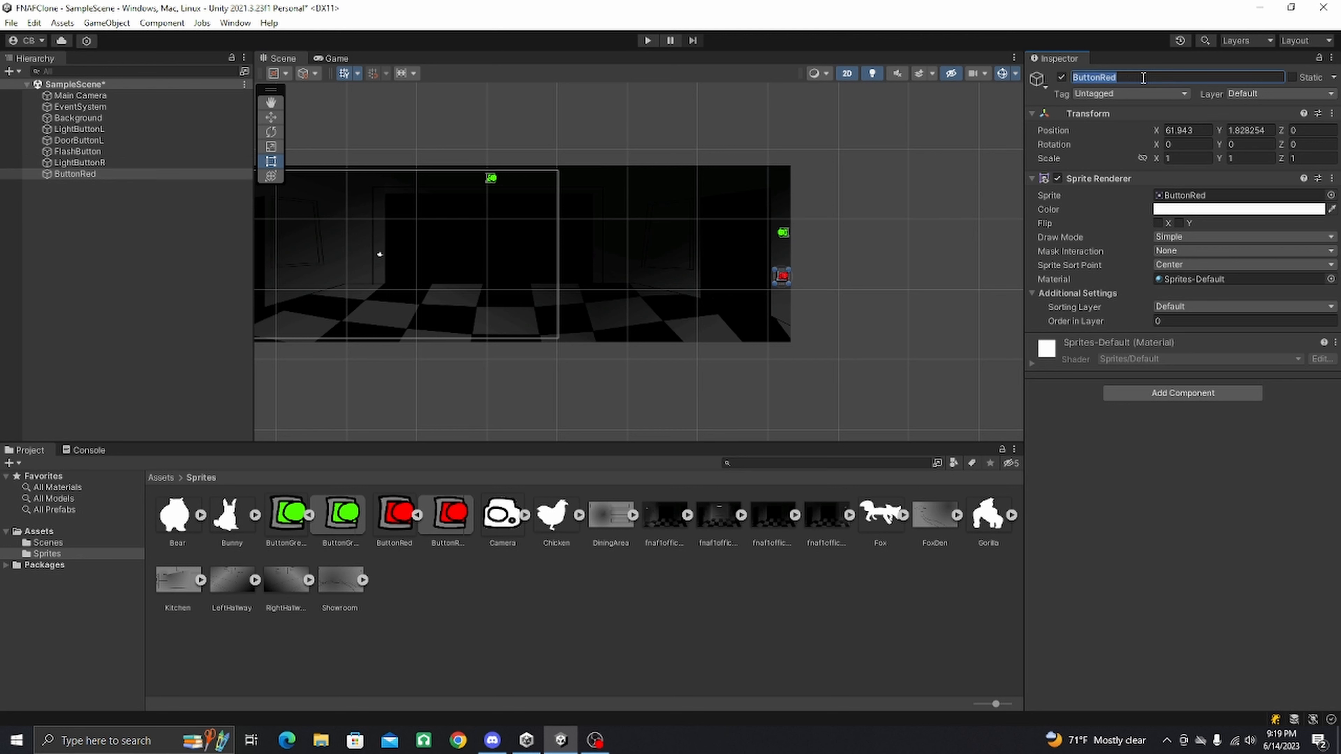
text(Door)
key(Return)
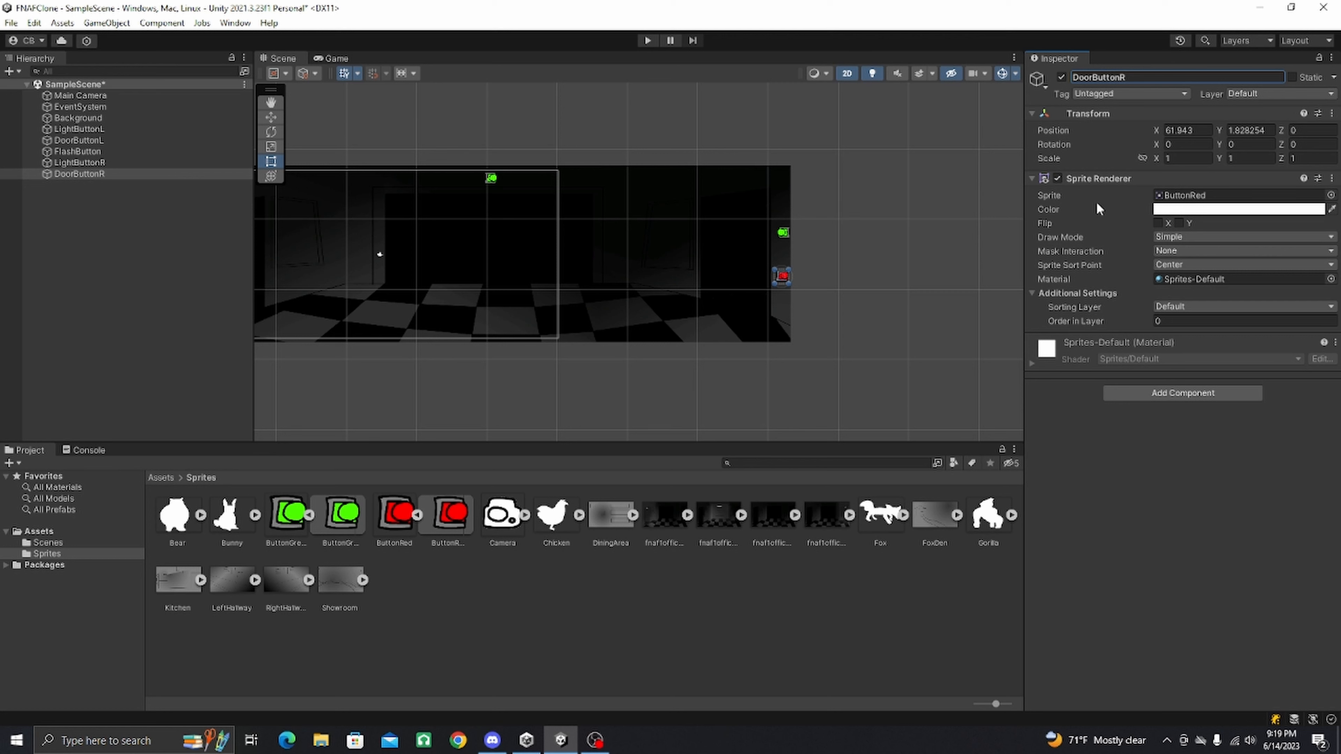
click(1158, 223)
Step: Align the two right-wall buttons, with LightButtonR at about X 62.2, Y 7.9 and DoorButtonR at about X 62, Y 3.3
drag(780, 279, 780, 239)
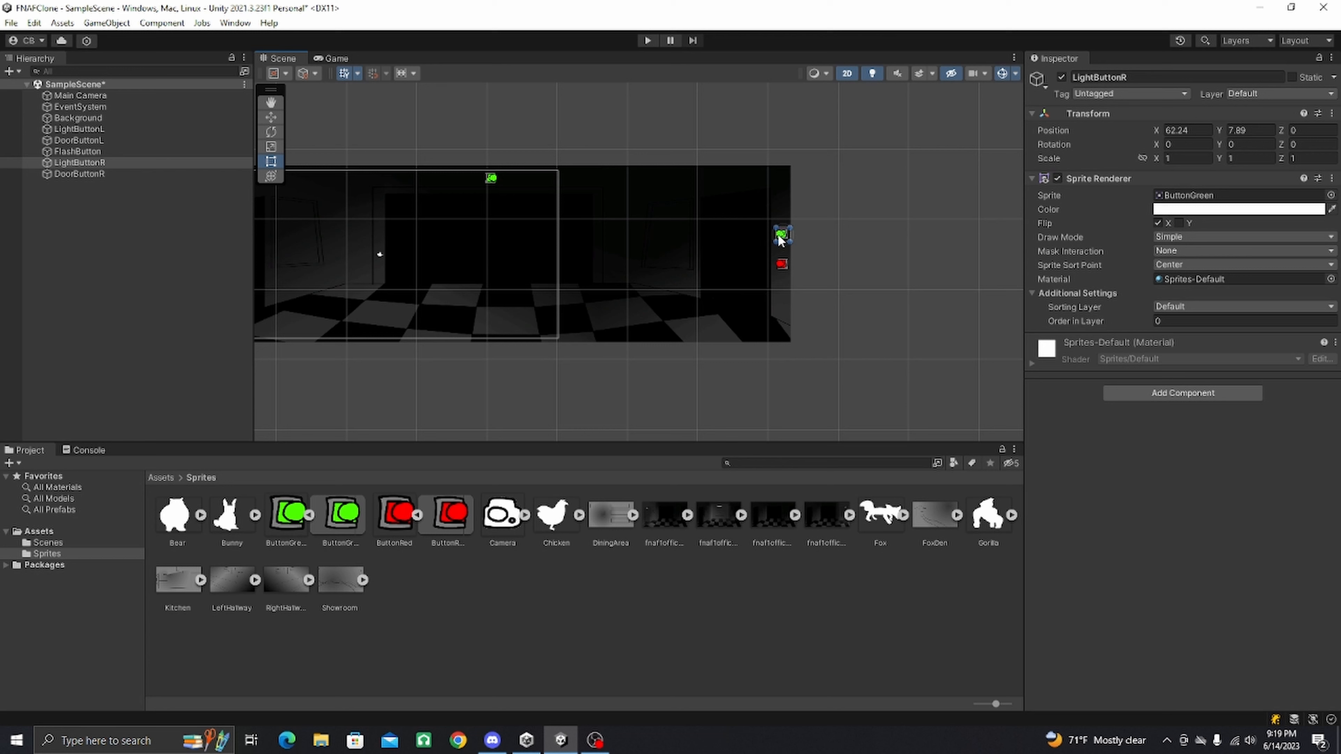
click(782, 266)
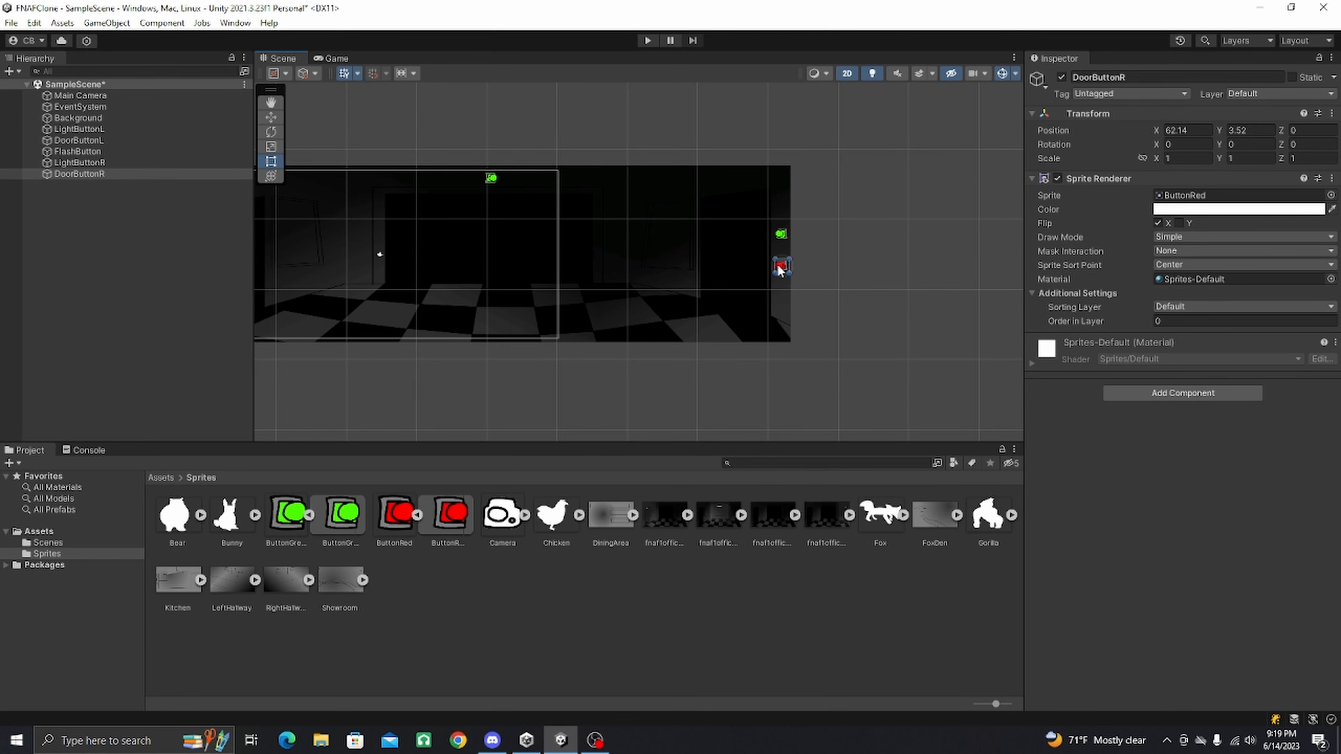
click(840, 270)
Step: Make all five buttons, from LightButtonL to DoorButtonR, children of the Background object
middle_drag(627, 320, 923, 303)
middle_drag(719, 291, 653, 304)
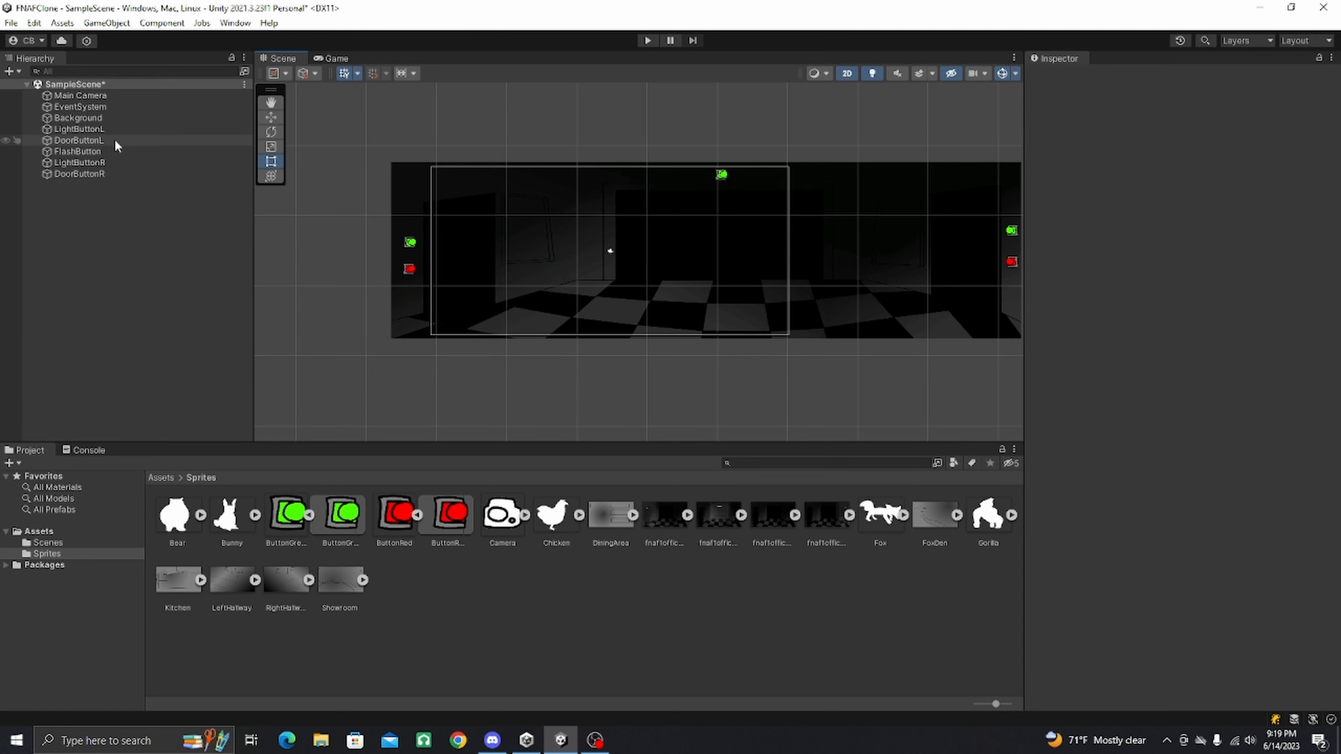
click(79, 129)
shift+click(81, 162)
click(85, 175)
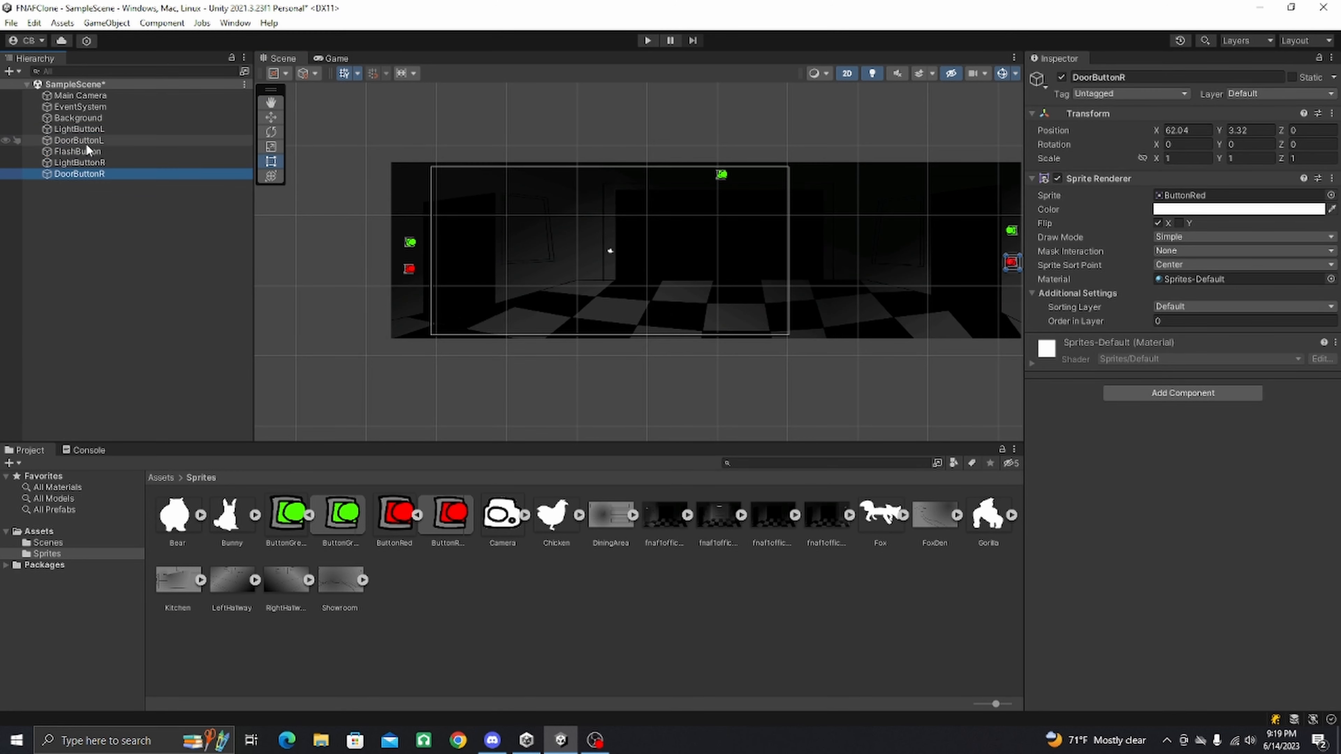
shift+click(86, 129)
drag(87, 138, 87, 121)
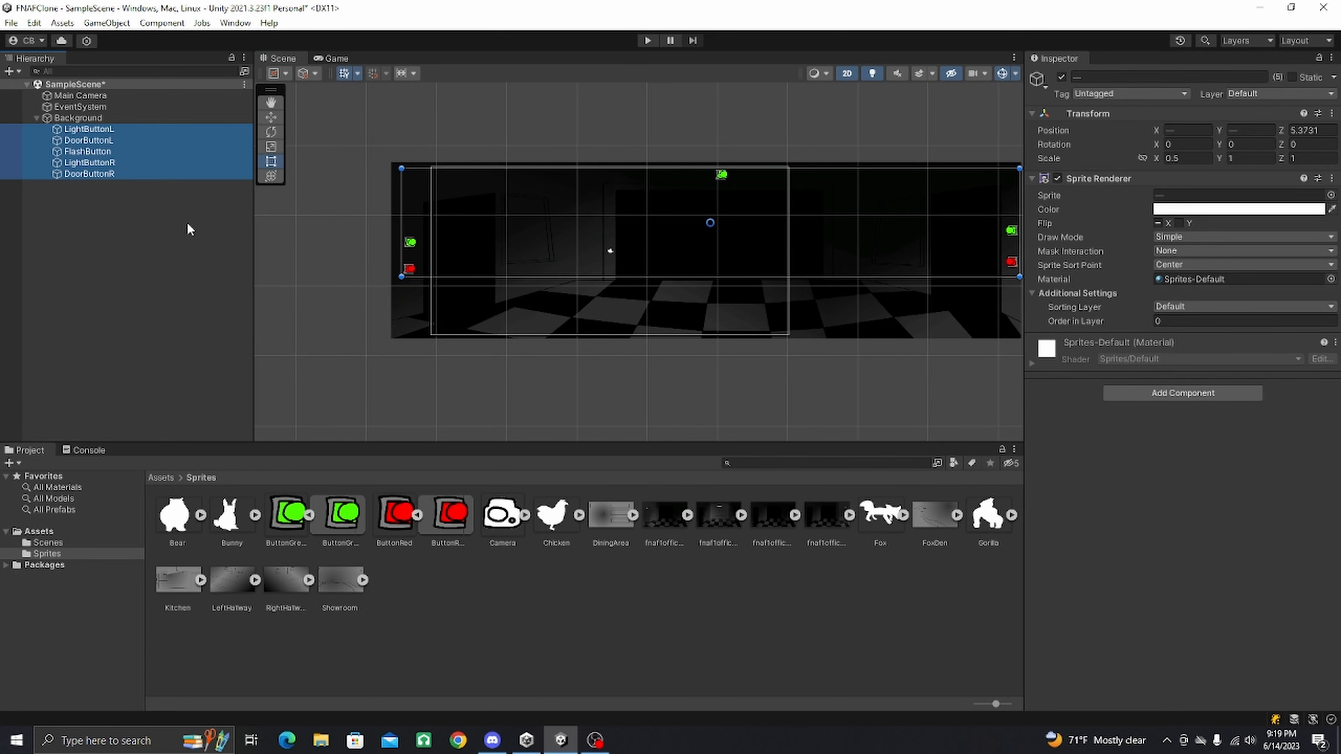
Step: Save the scene and collapse the Background's children in the hierarchy
click(98, 224)
click(55, 110)
click(58, 118)
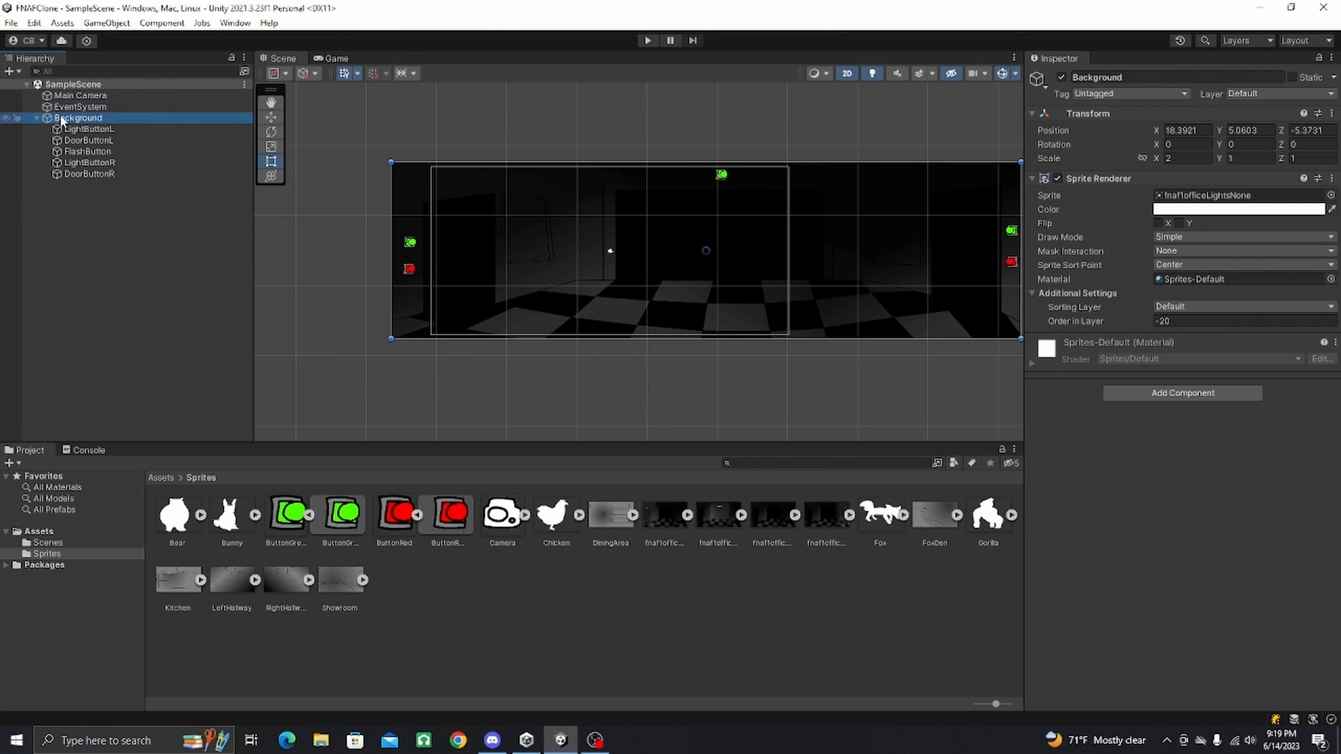
click(36, 118)
click(69, 171)
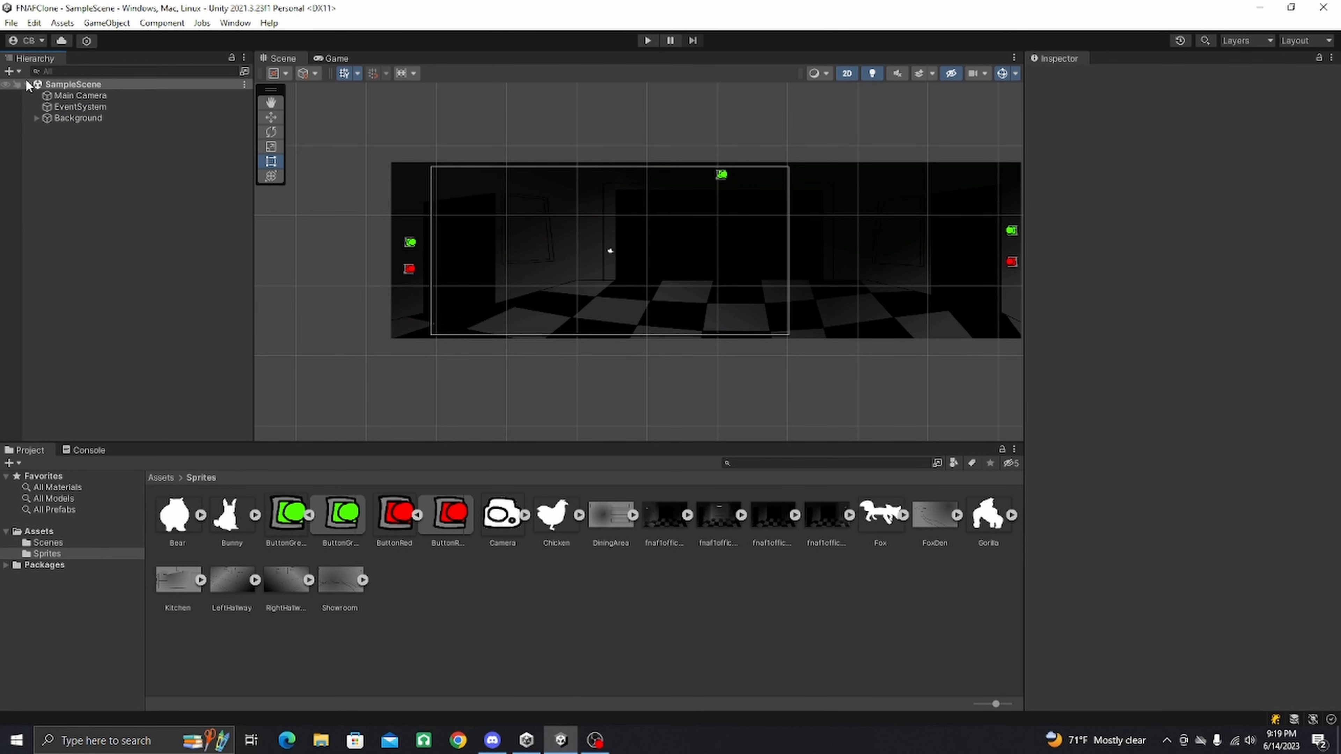
Step: Add a UI Canvas to the scene
click(11, 71)
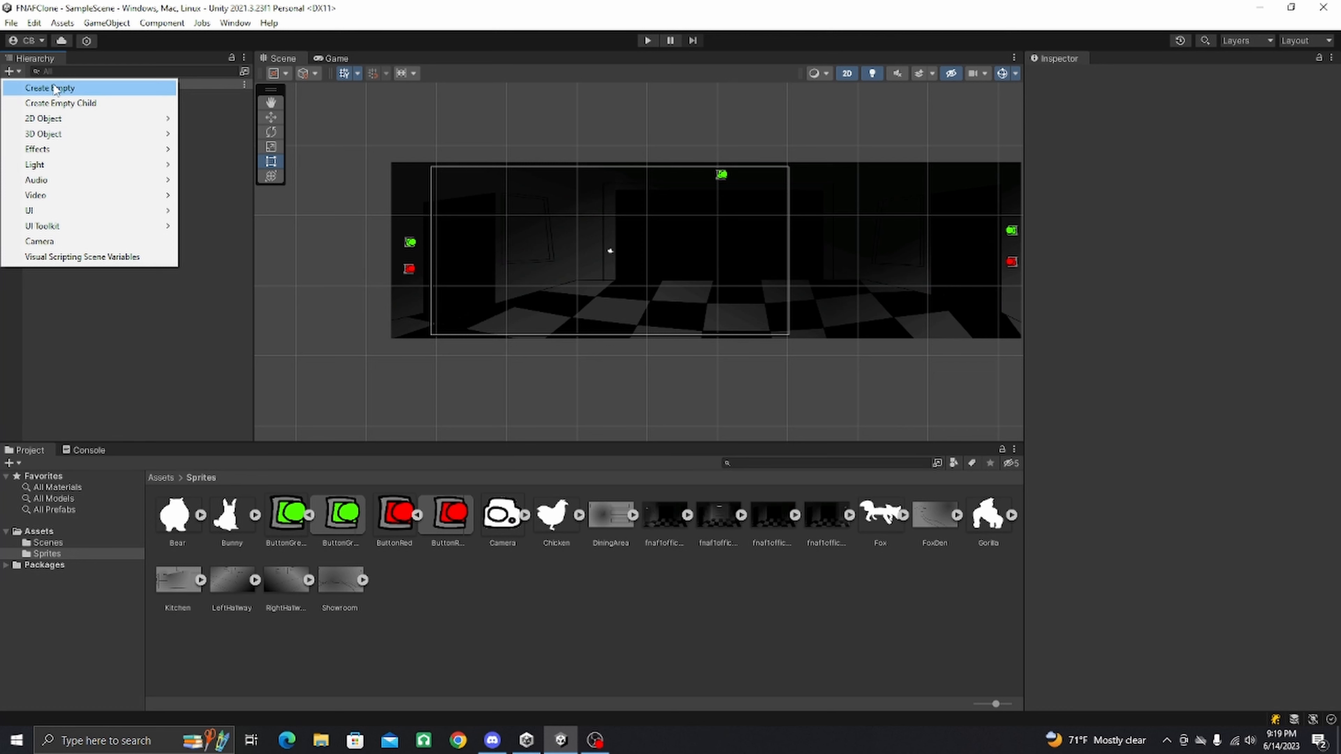
mouse_move(58, 211)
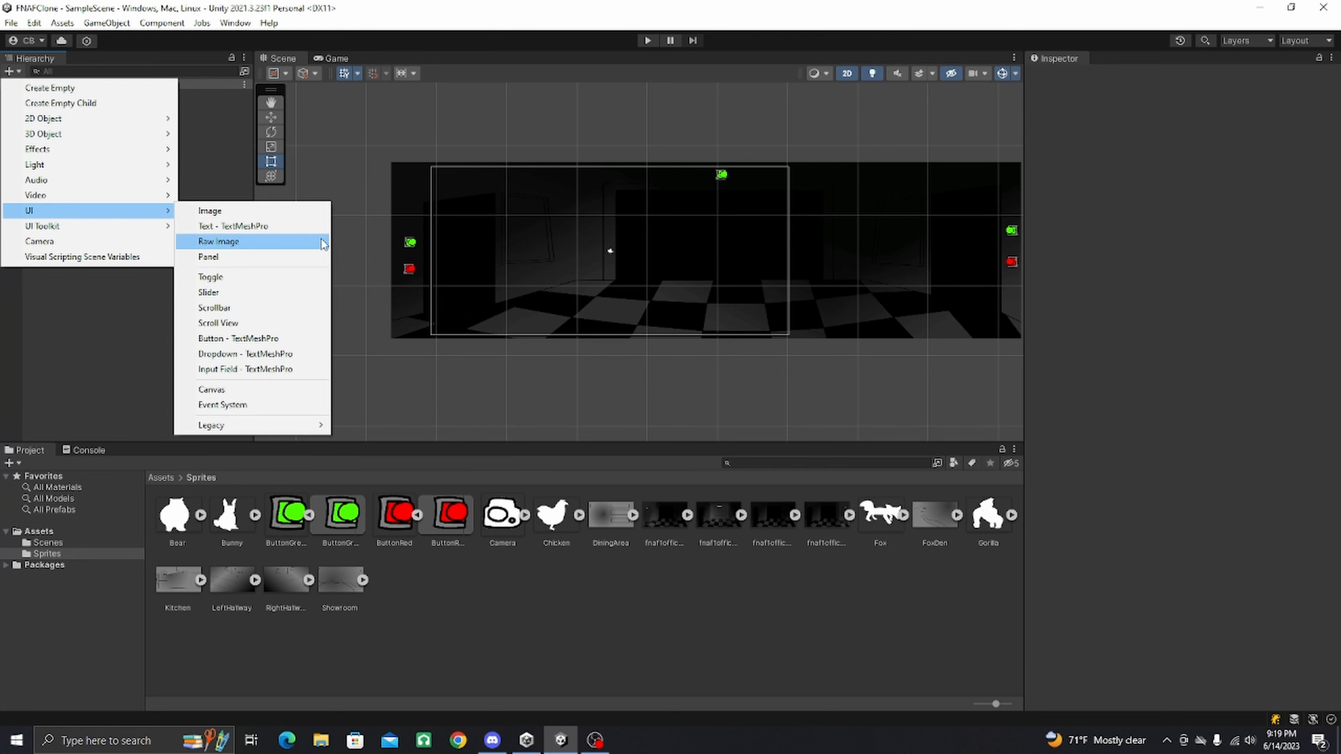
click(238, 390)
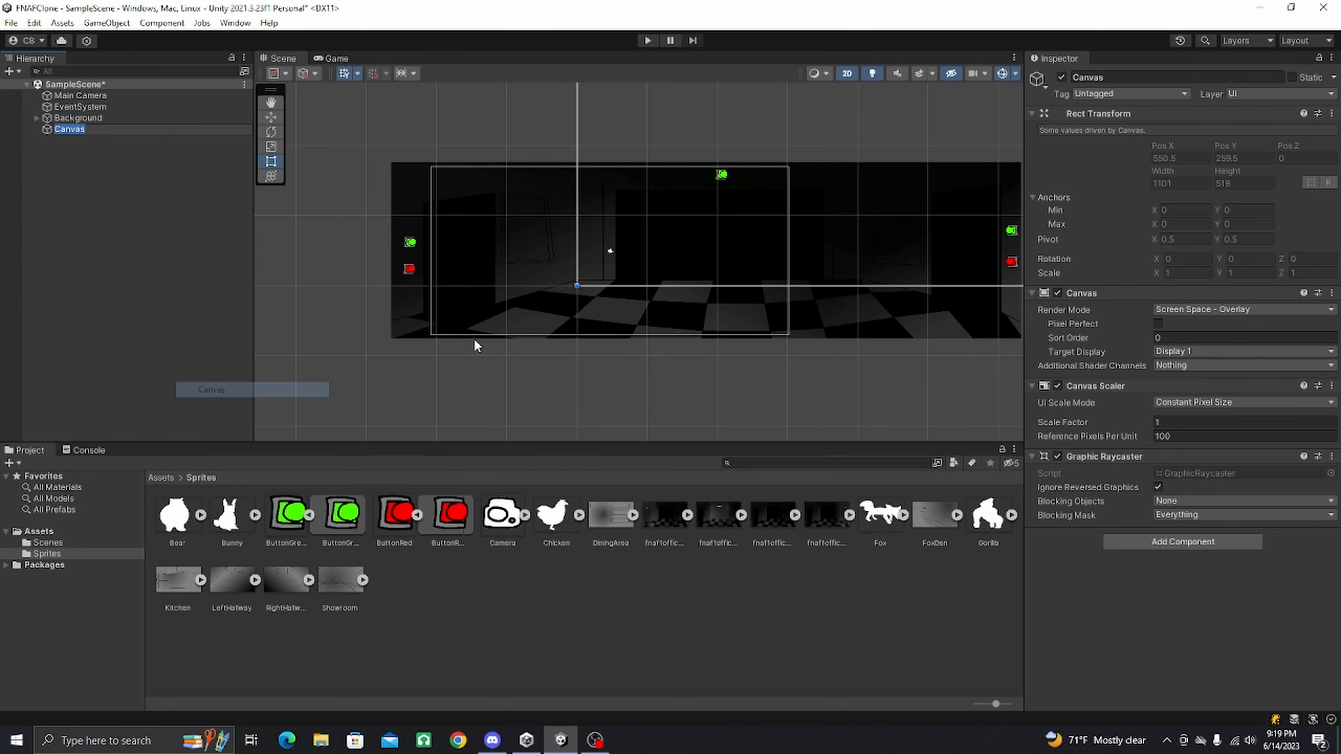
scroll(473, 338, down, 10)
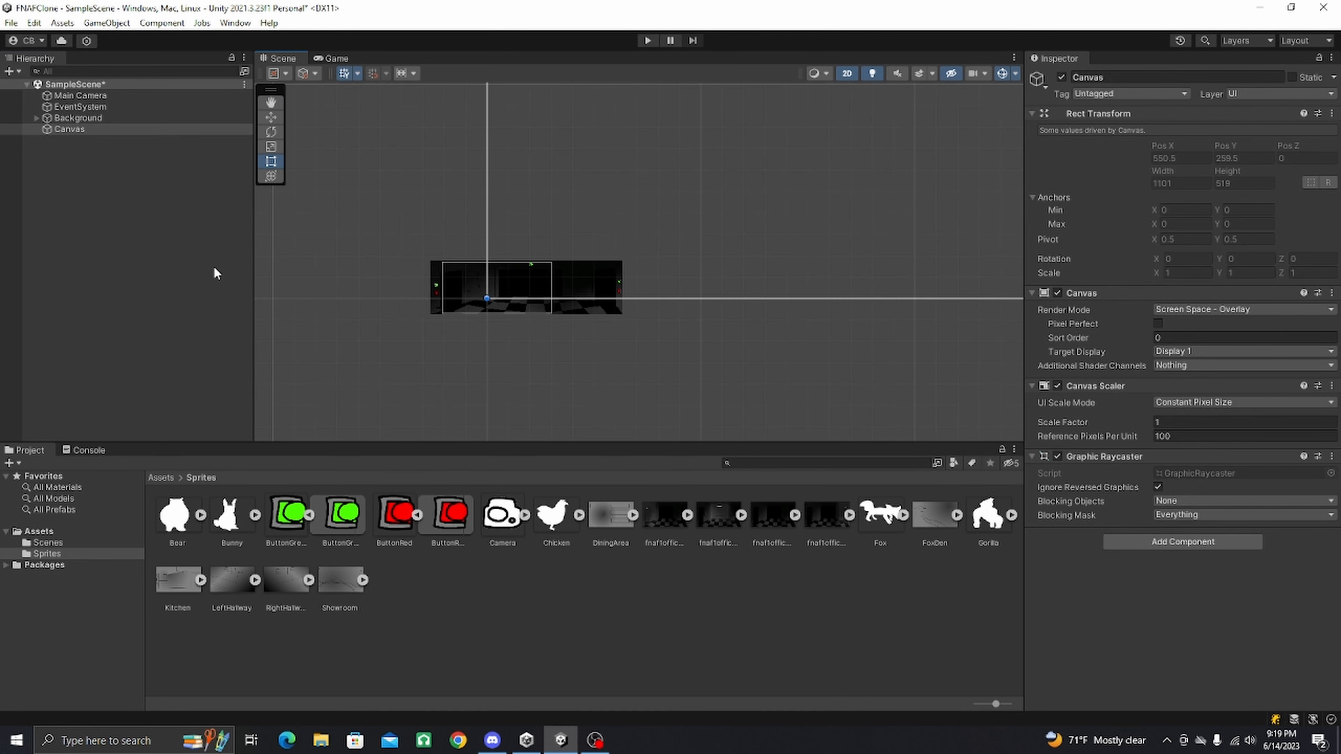
right_click(75, 130)
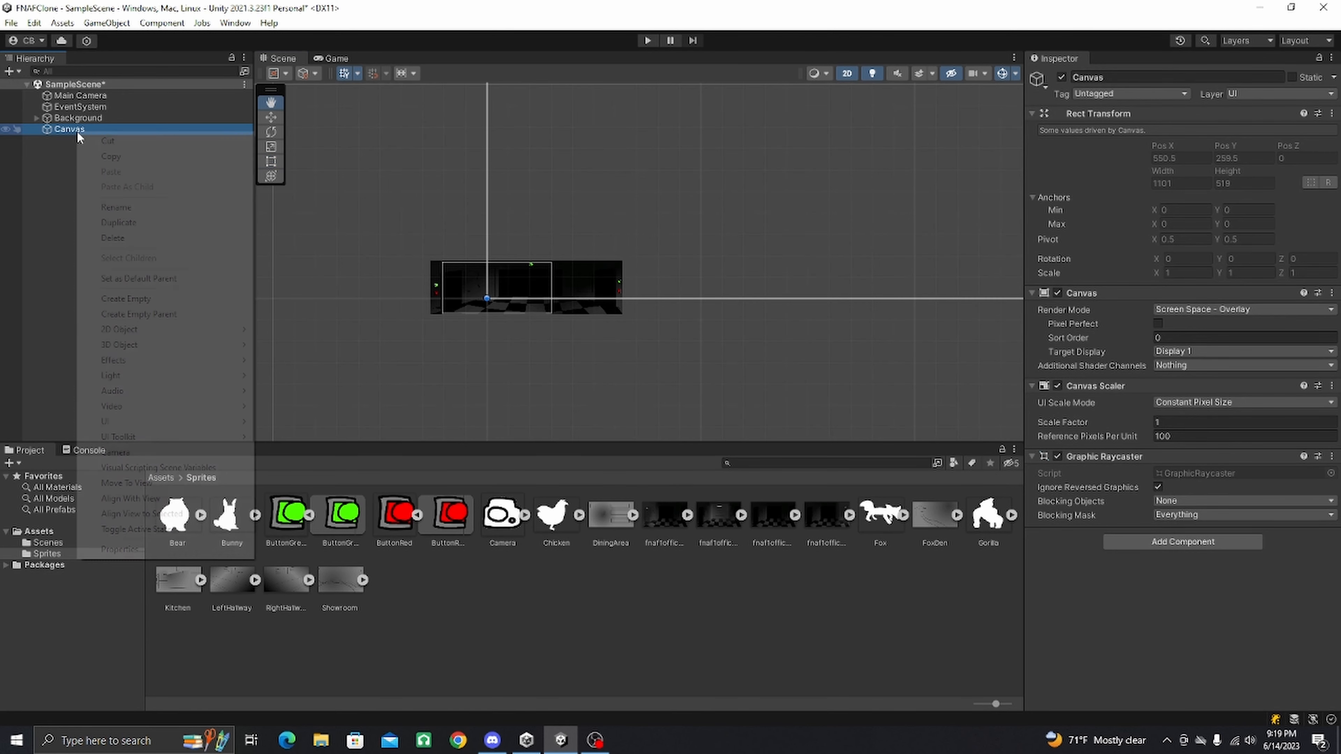
click(165, 299)
click(126, 168)
click(107, 142)
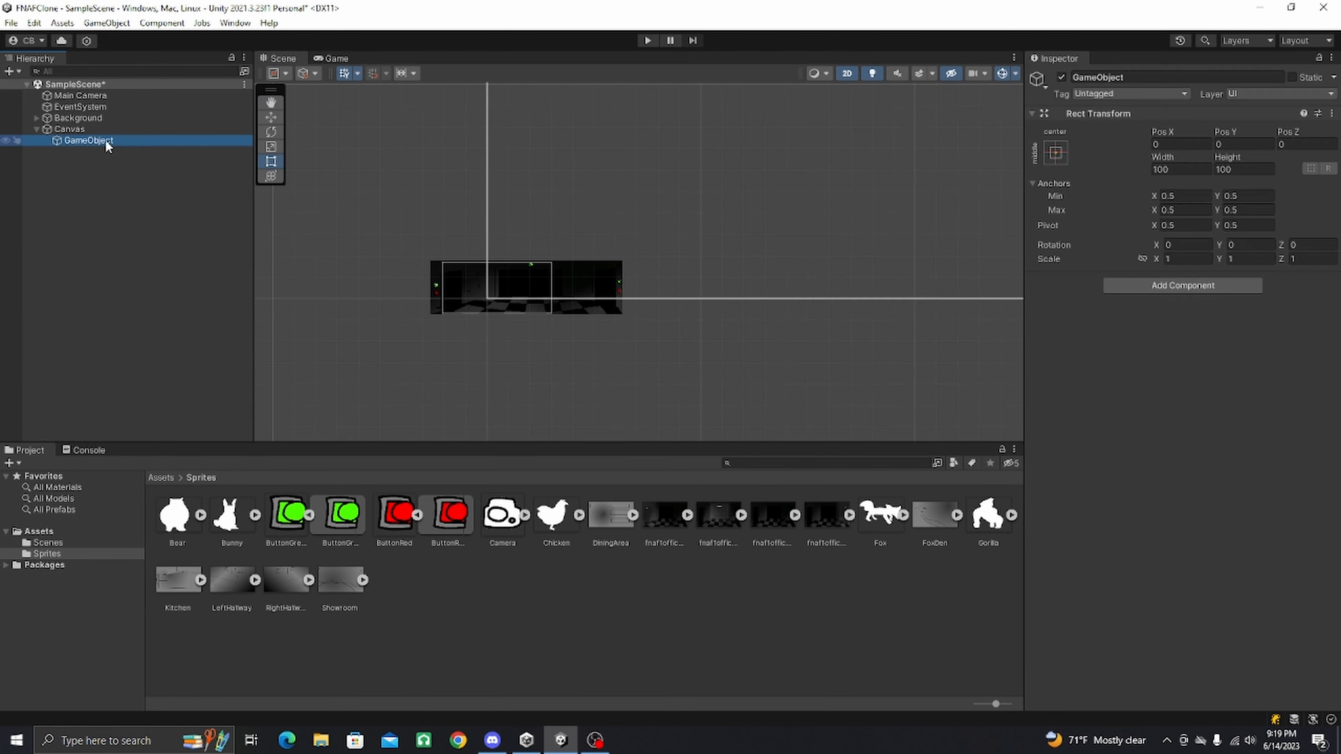
key(Delete)
Step: Add a UI Image as a child of the Canvas and name it CameraIcon
right_click(95, 129)
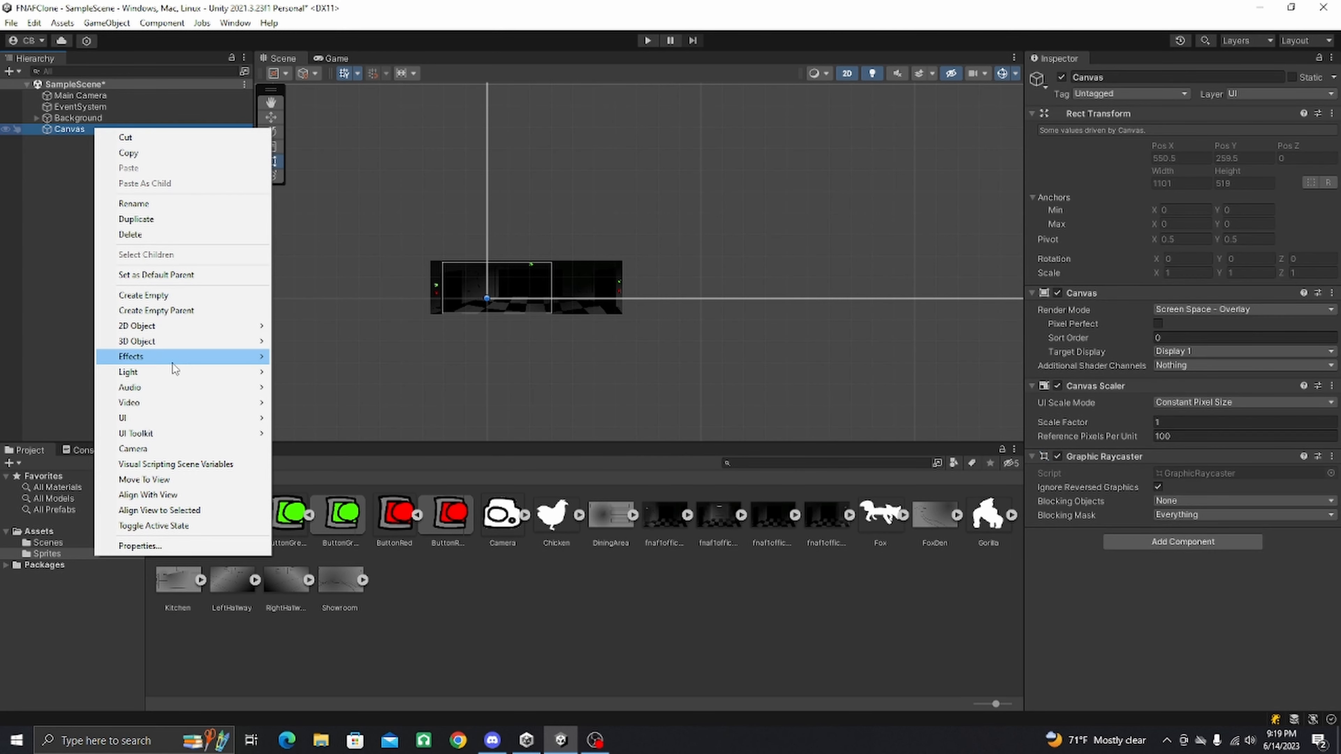
mouse_move(198, 425)
click(304, 417)
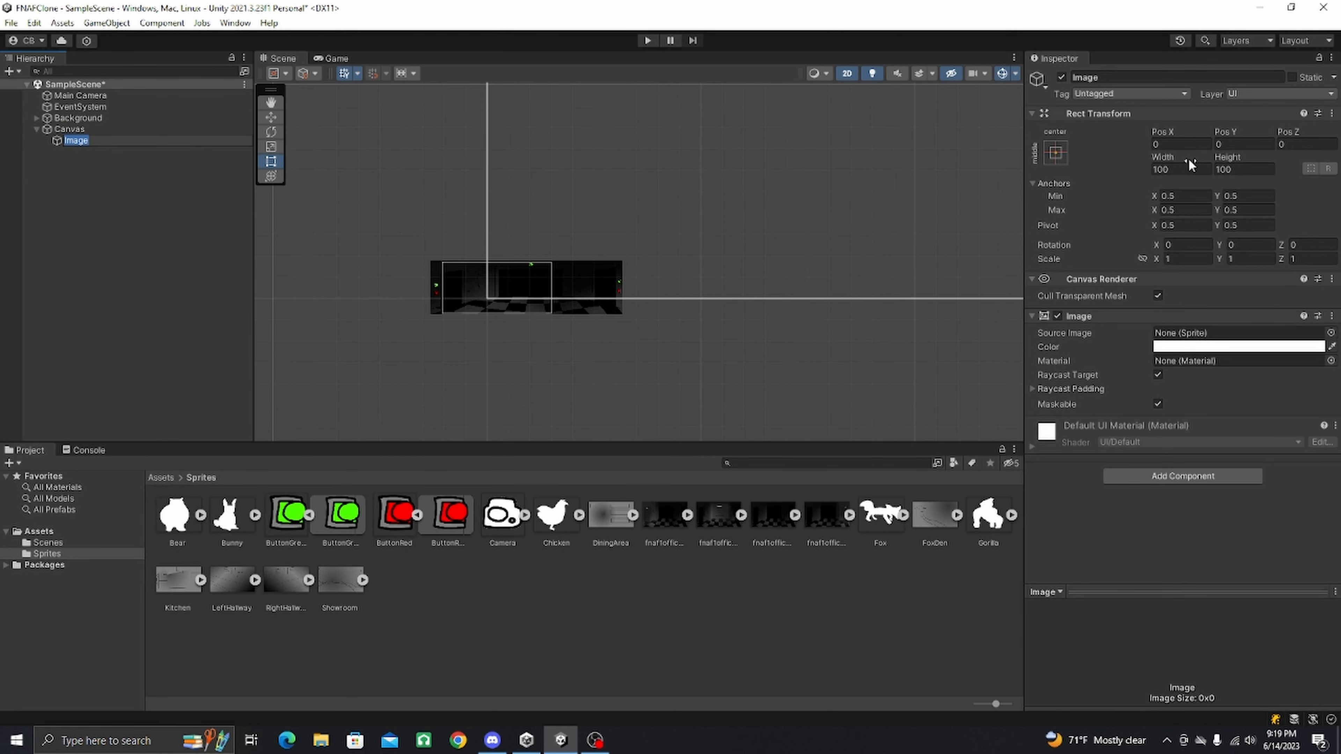
text(CameraIcon)
key(Return)
Step: Set CameraIcon's source image to the Camera sprite and save the scene
click(1331, 333)
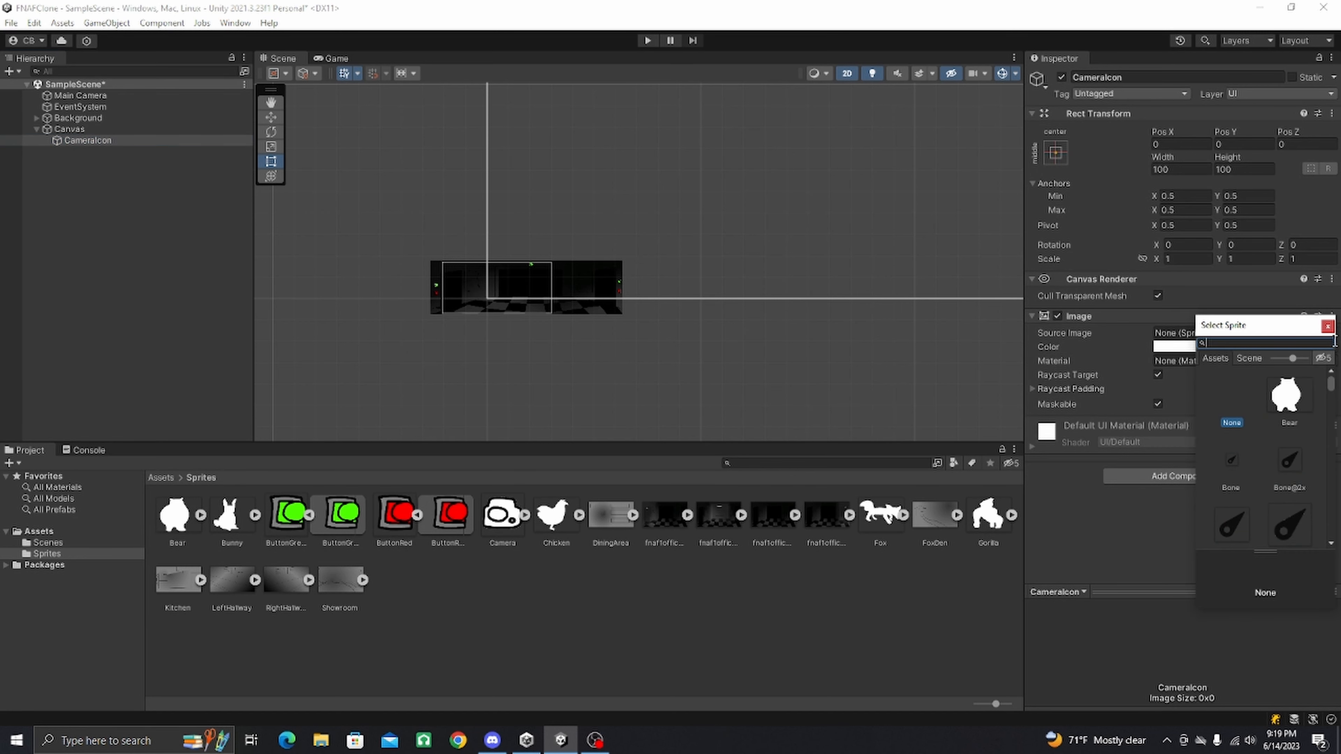
text(camera)
double_click(1287, 394)
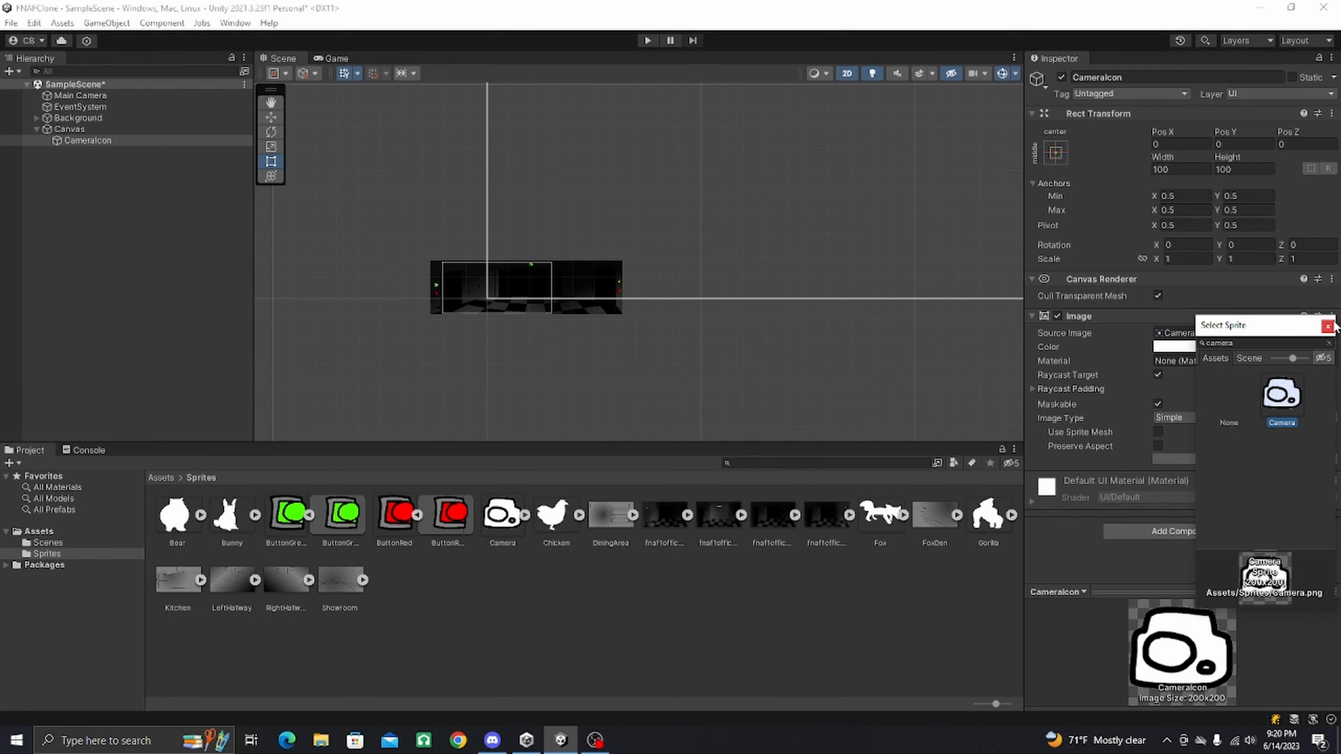
key(ctrl+s)
Step: Anchor CameraIcon to the canvas's bottom center, setting its pivot and position along with the anchor
click(731, 356)
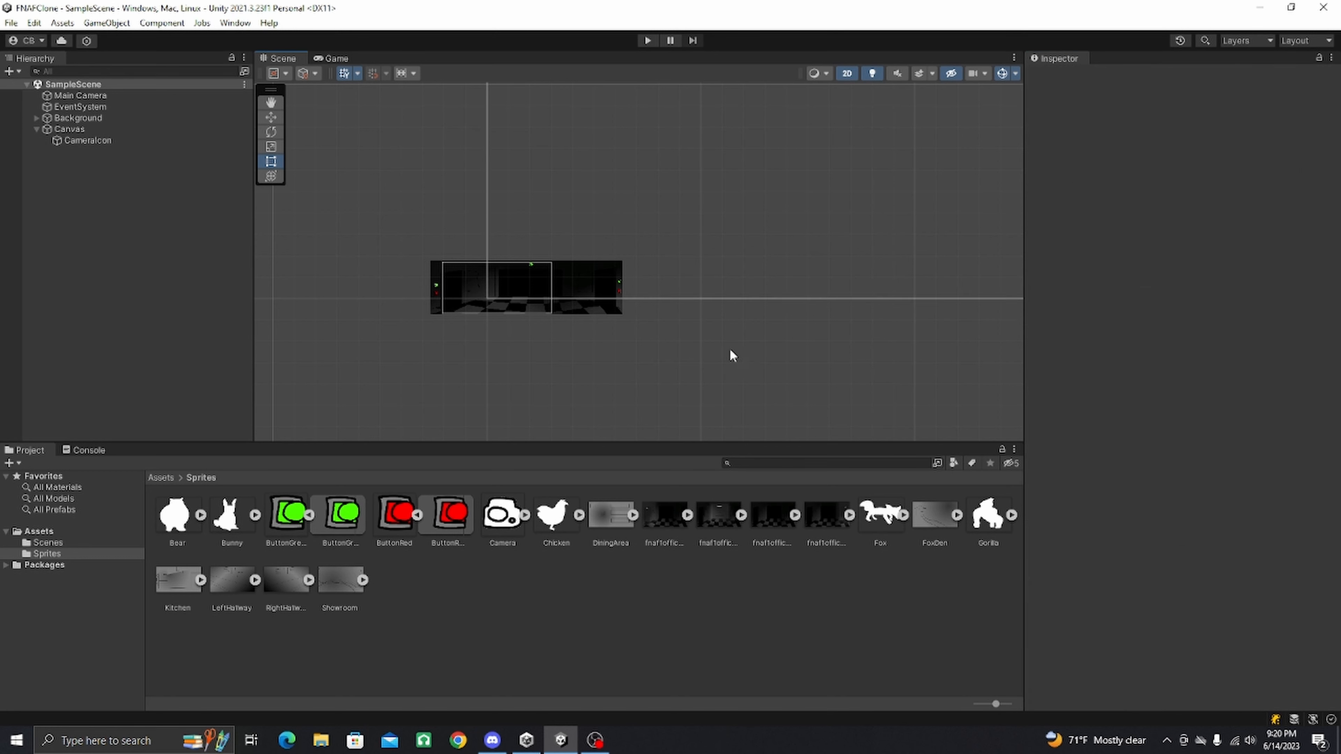
scroll(728, 298, down, 2)
scroll(527, 338, down, 5)
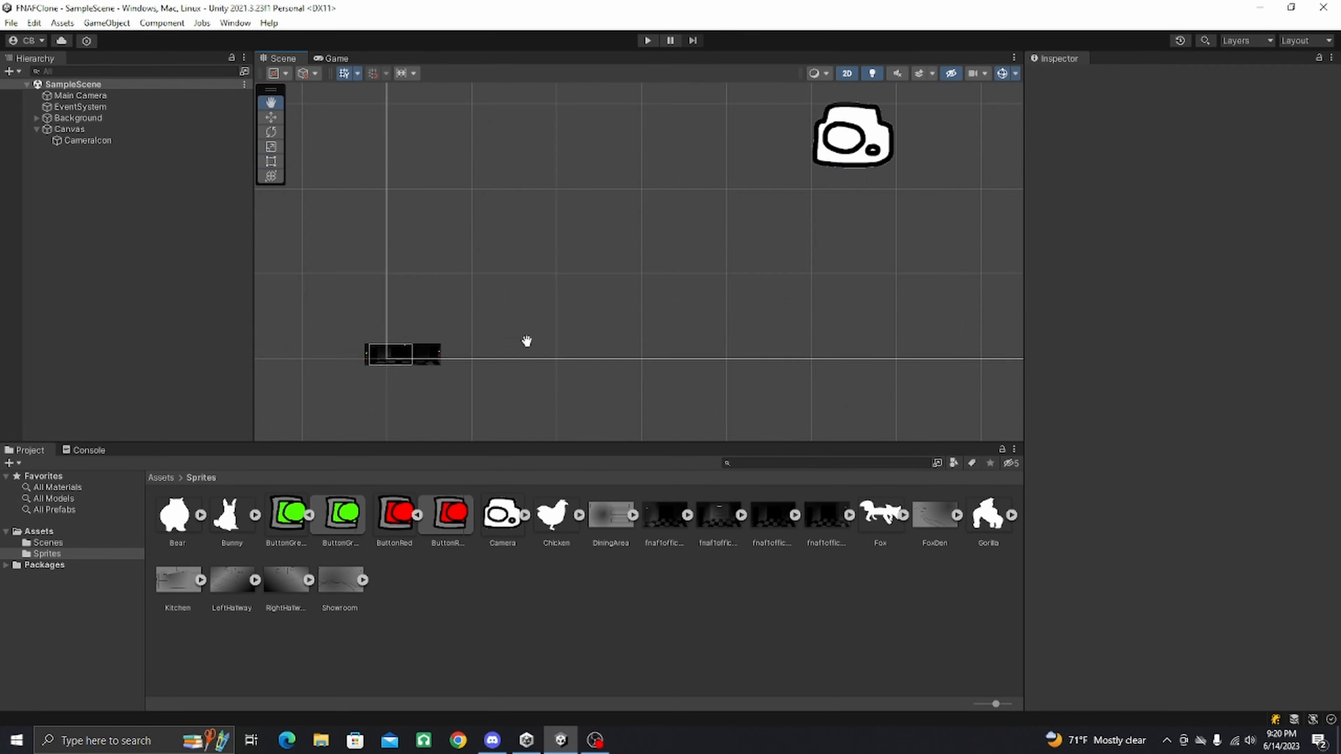
click(72, 141)
click(1057, 152)
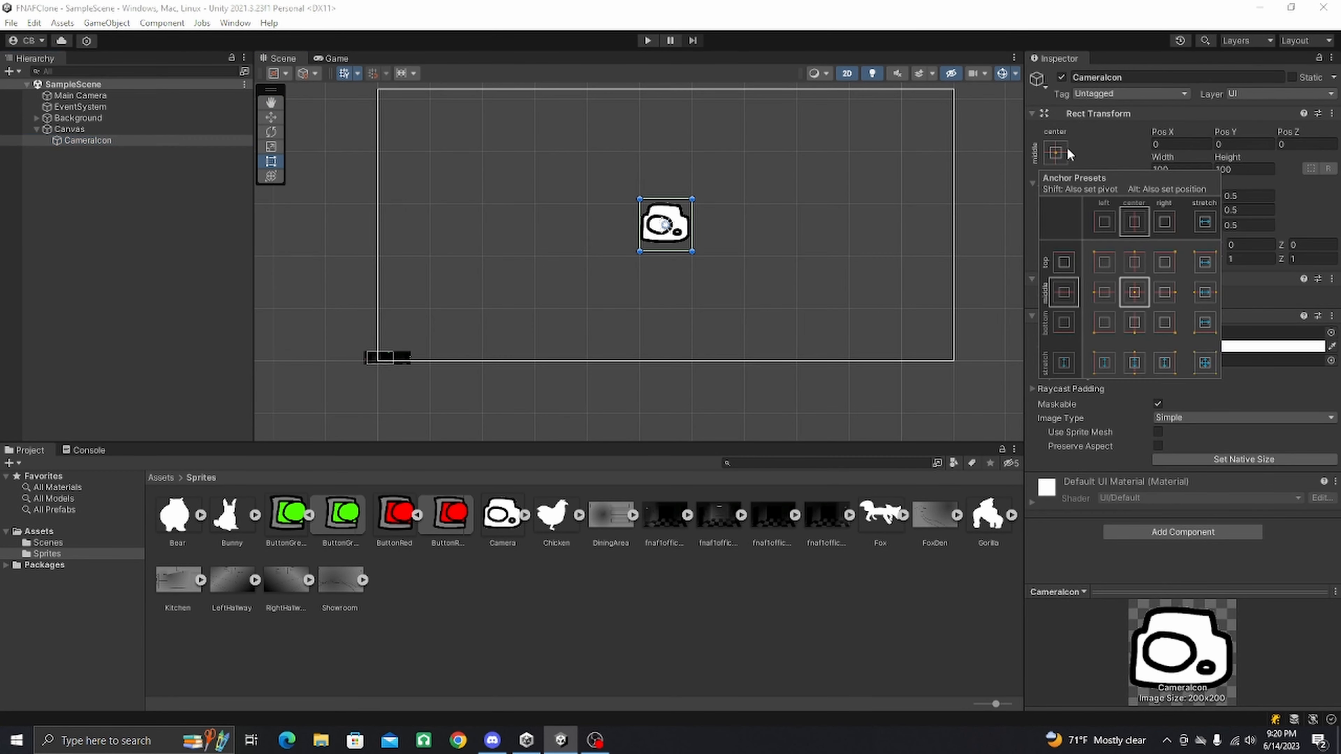
key(shift+alt)
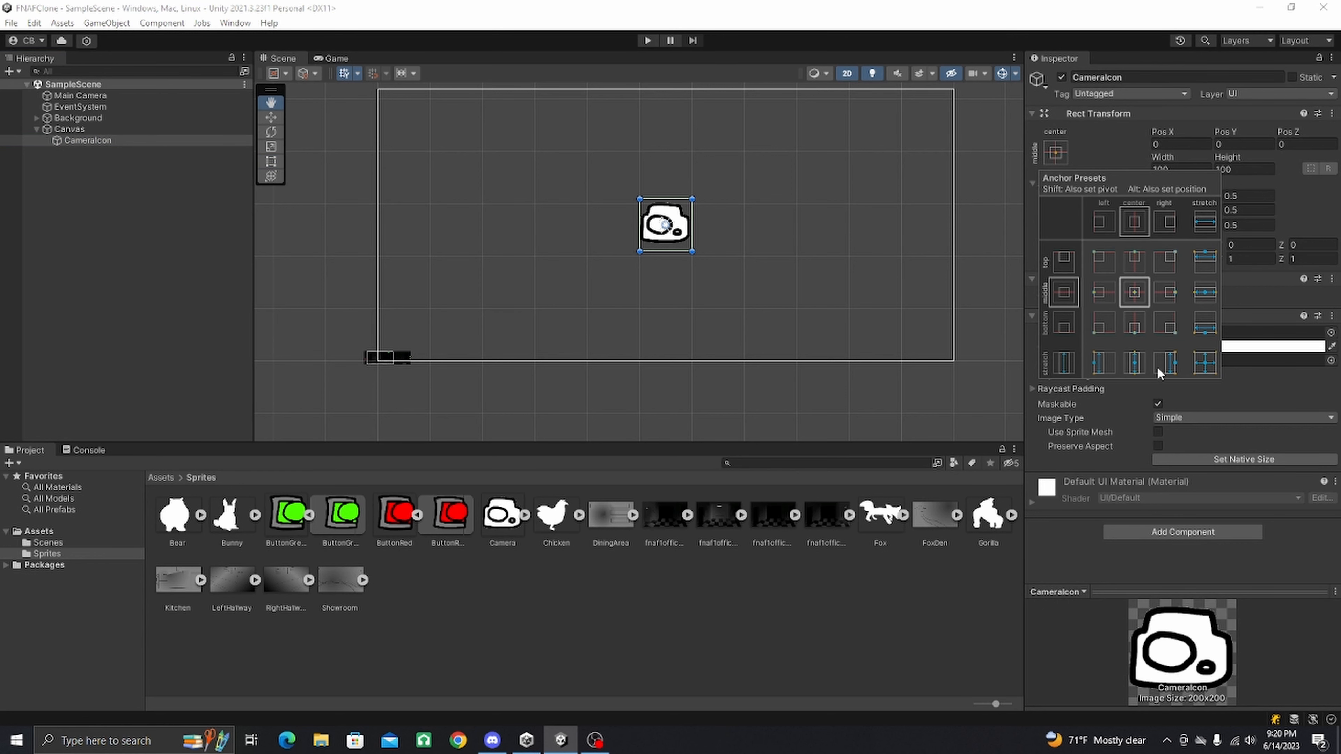
alt+shift+click(1136, 331)
key(t)
click(415, 149)
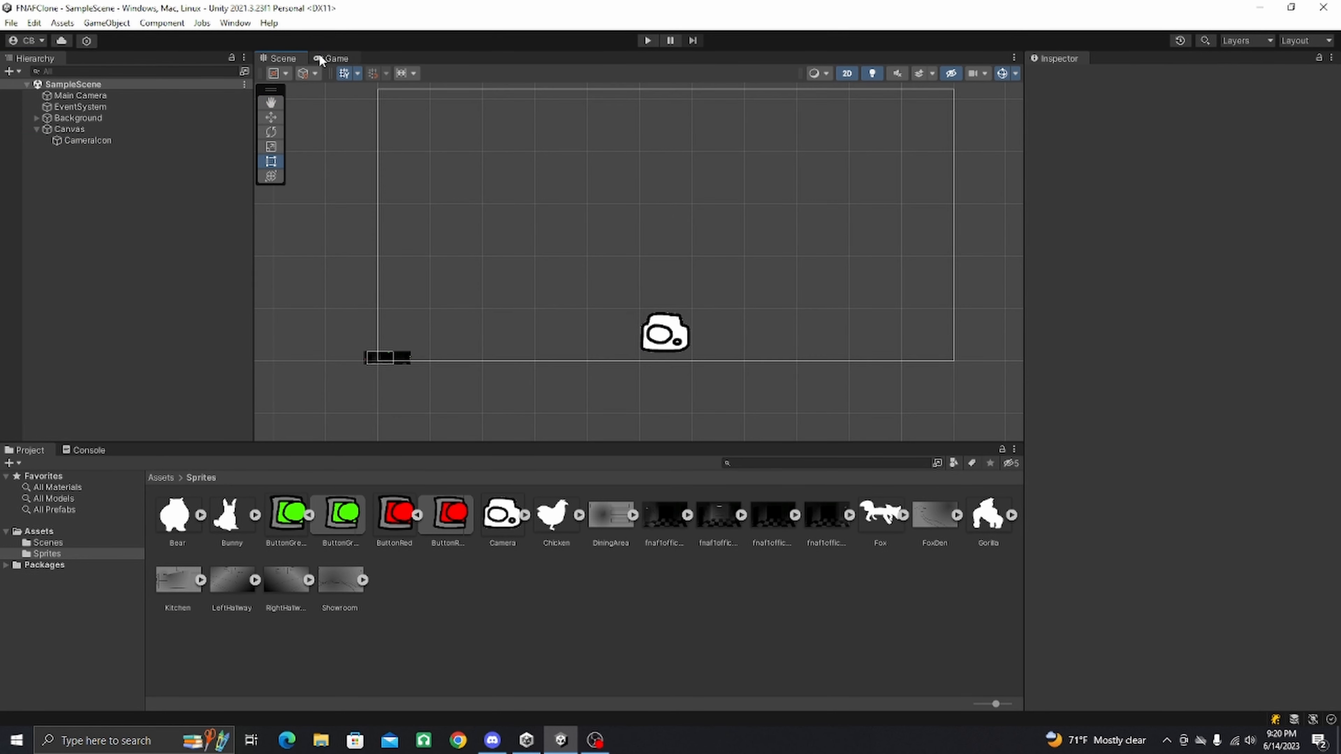
Step: Check CameraIcon's bottom-center anchor setting and its placement in the Game view
click(332, 58)
click(274, 59)
click(87, 140)
click(1056, 152)
key(shift+alt)
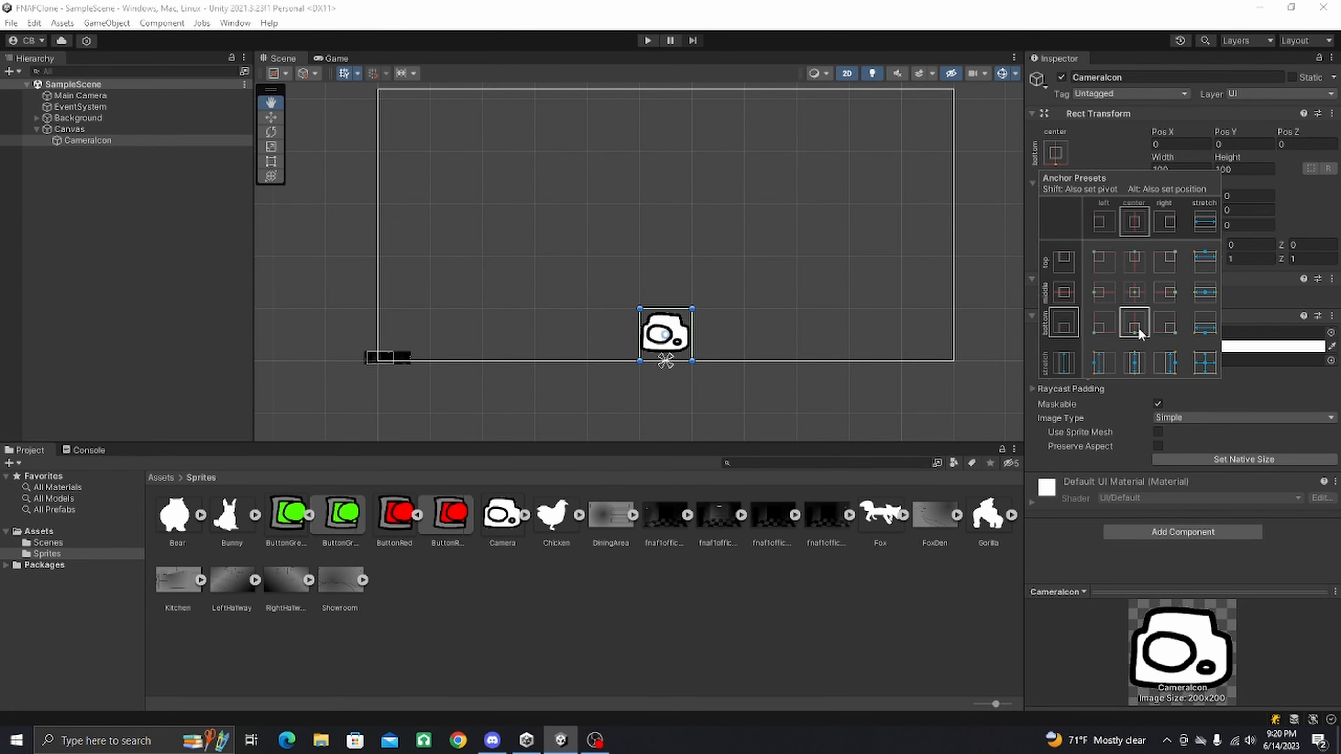
key(shift+alt)
key(t)
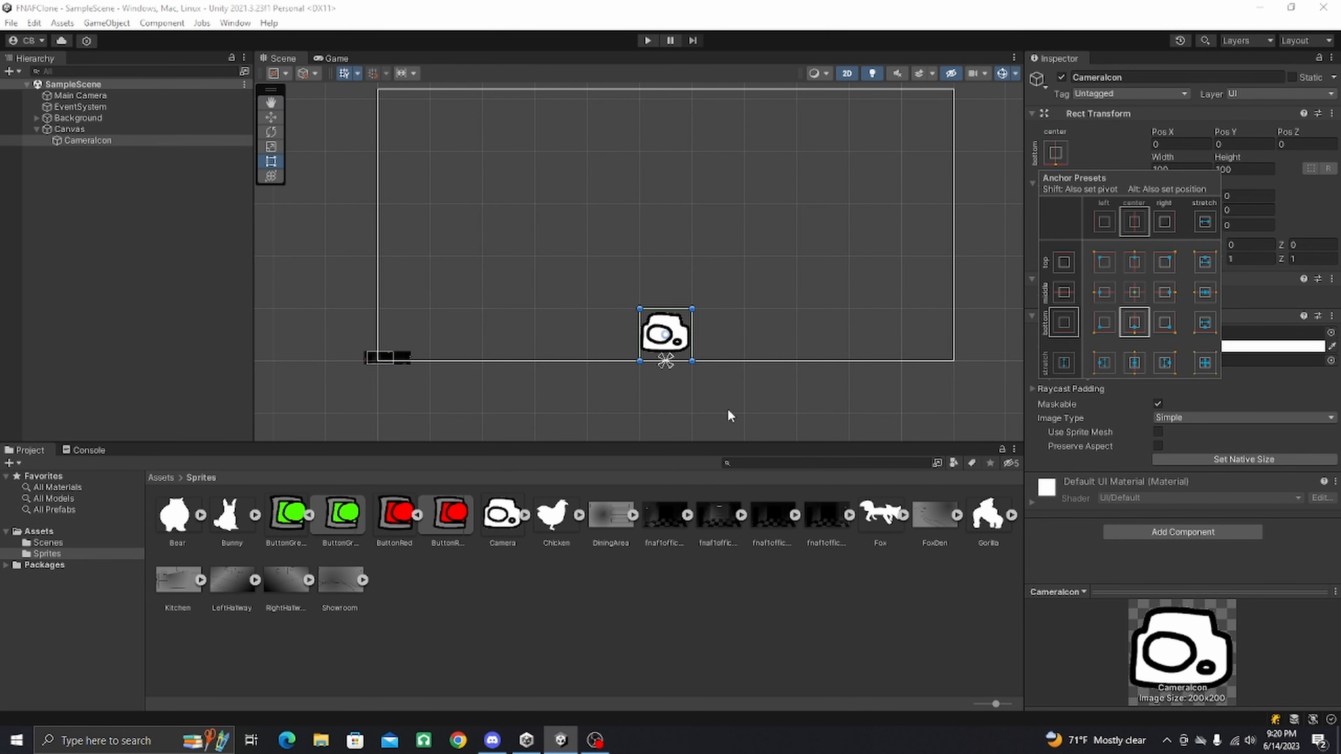
click(325, 312)
click(351, 59)
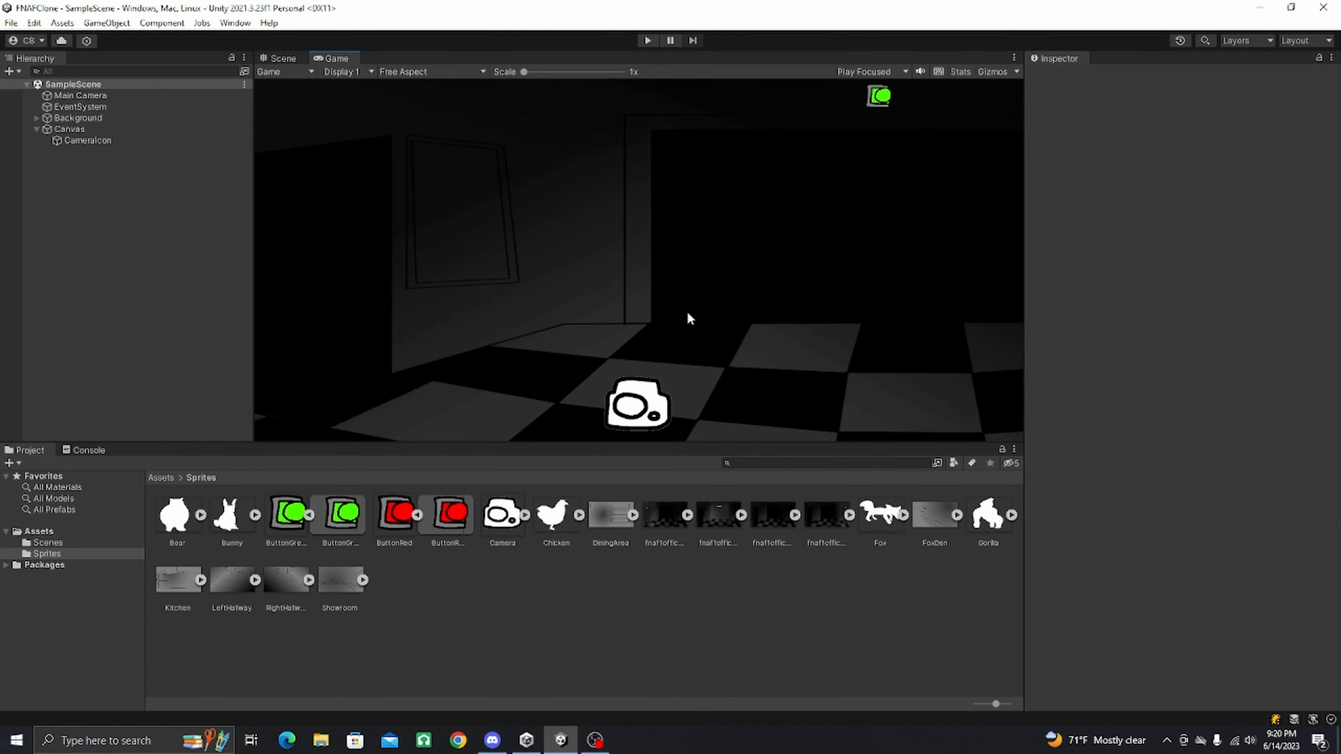
click(283, 59)
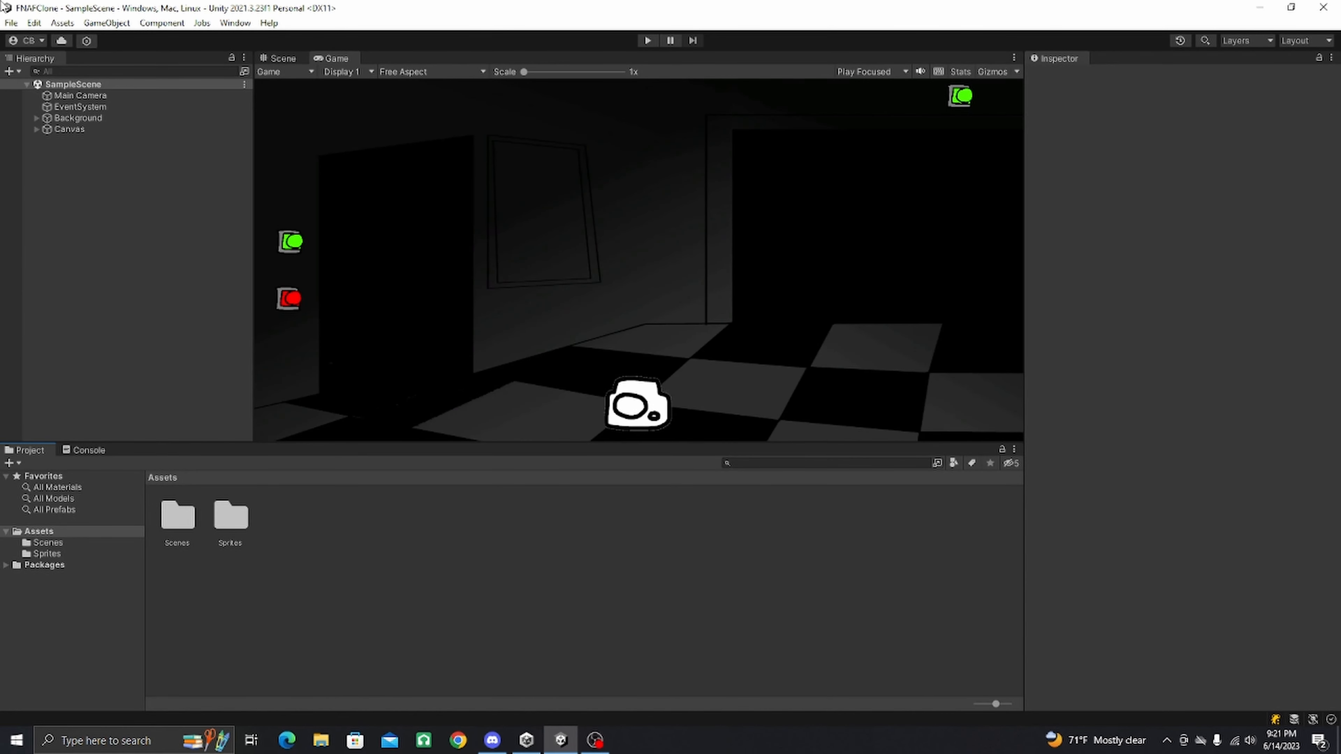
Step: Create an empty GameObject in the scene and name it ScrollAreaL
click(9, 71)
mouse_move(50, 211)
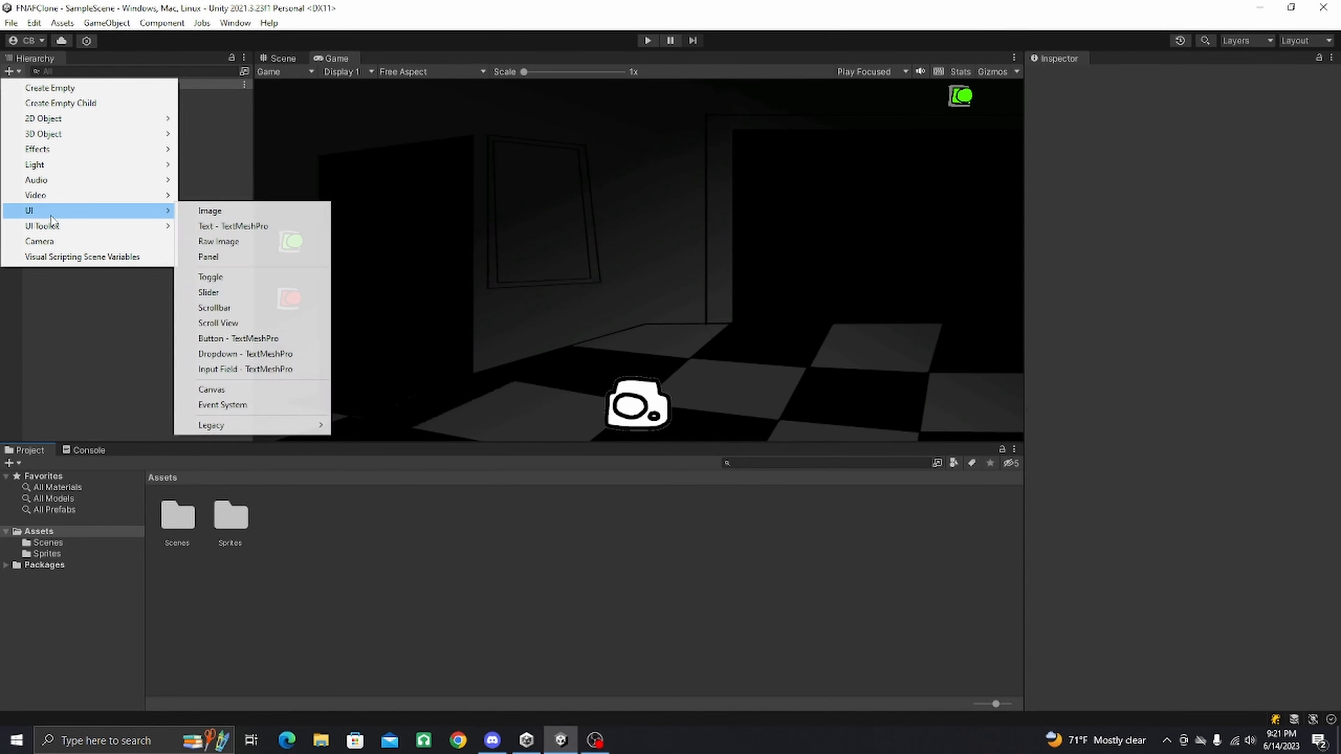
click(51, 88)
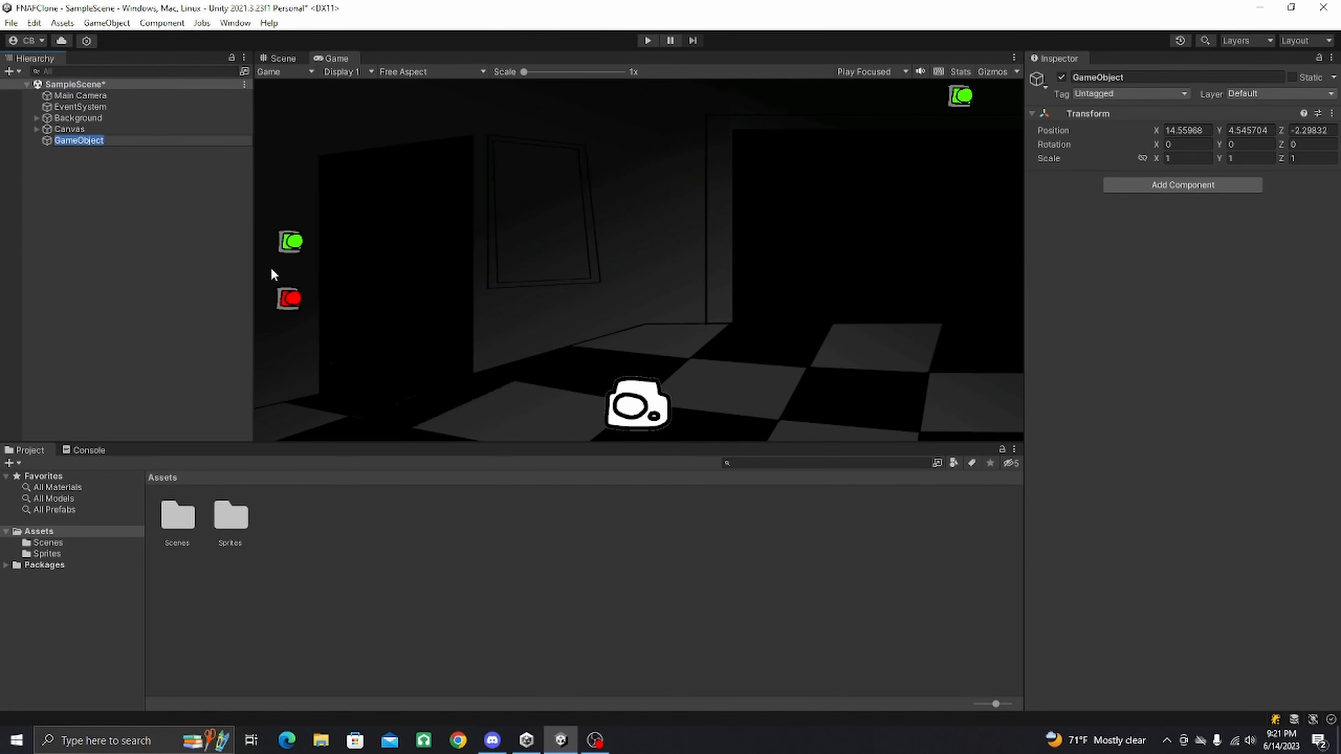
text(ScrollAreaL)
key(Return)
Step: Add a Box Collider 2D component to ScrollAreaL
click(1204, 185)
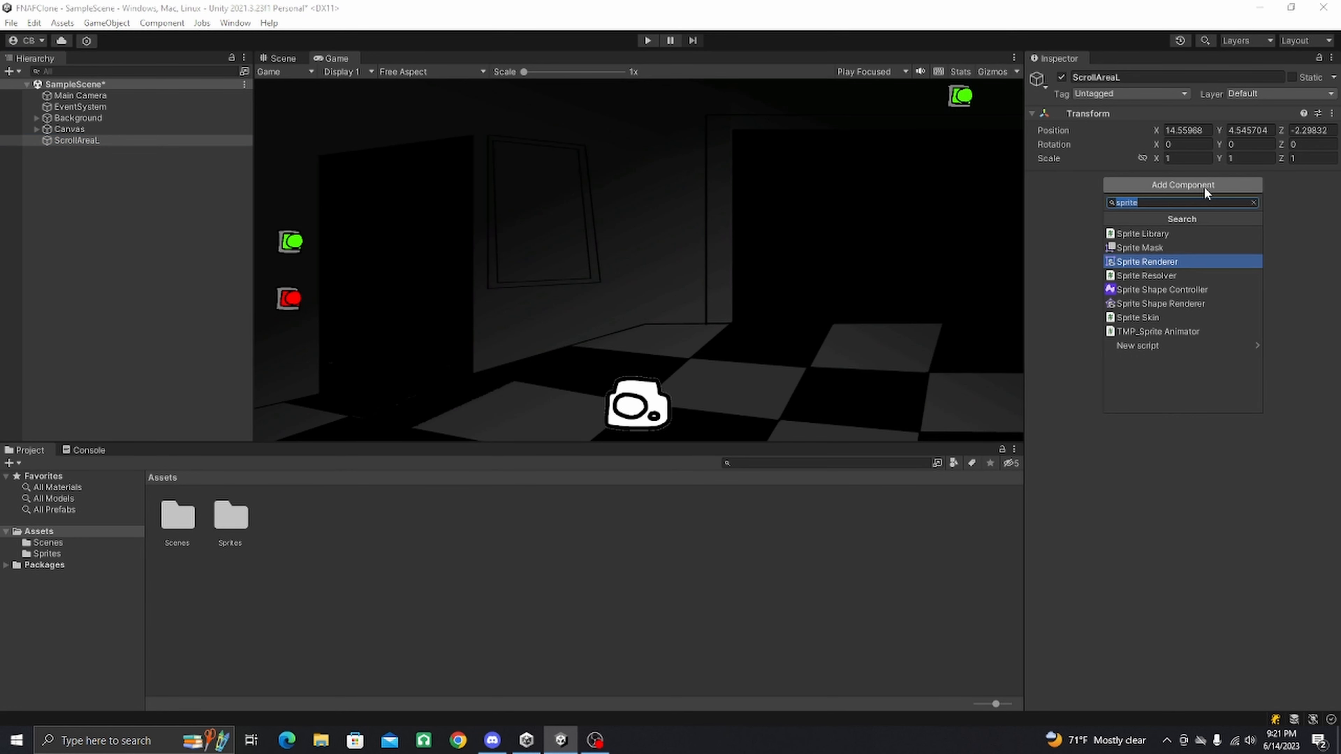
text(boxcol)
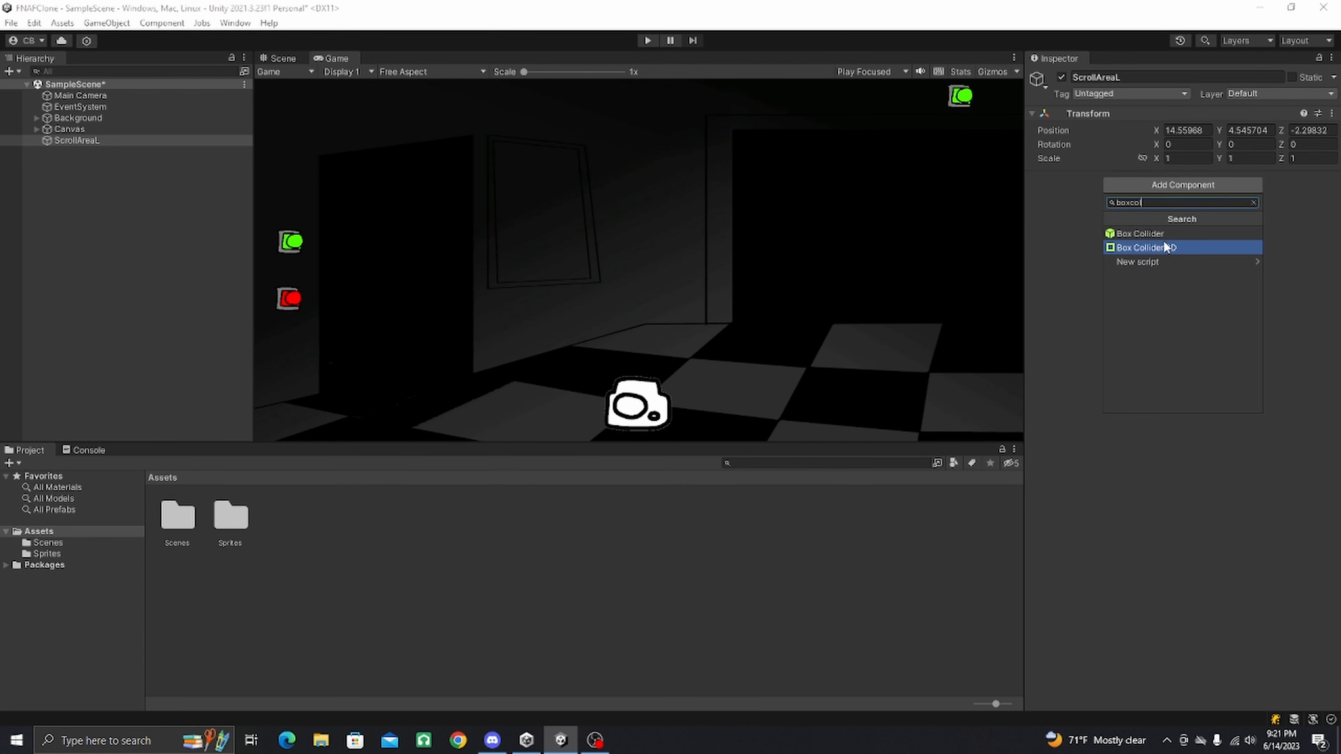
click(1178, 247)
Step: Move ScrollAreaL to the office background's left edge in the Scene view, at about X -20.13
click(287, 57)
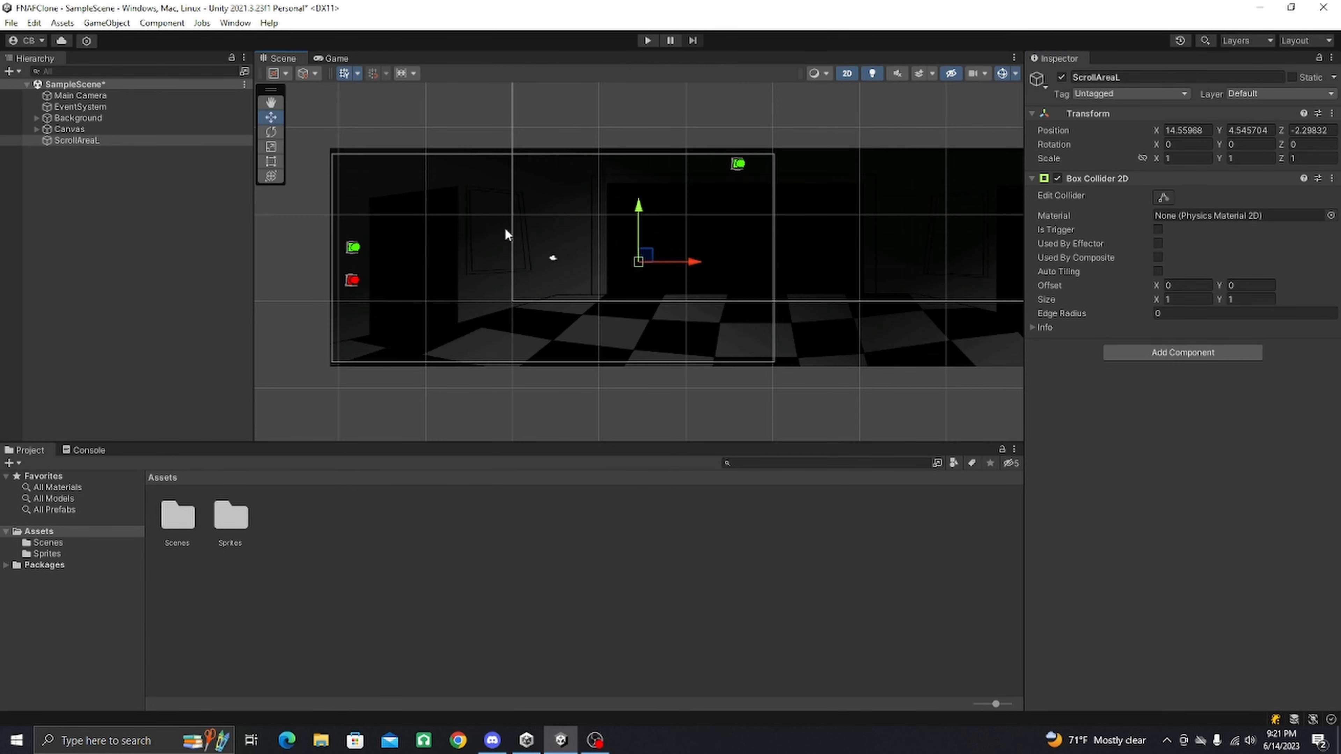
scroll(633, 284, up, 5)
scroll(681, 291, down, 3)
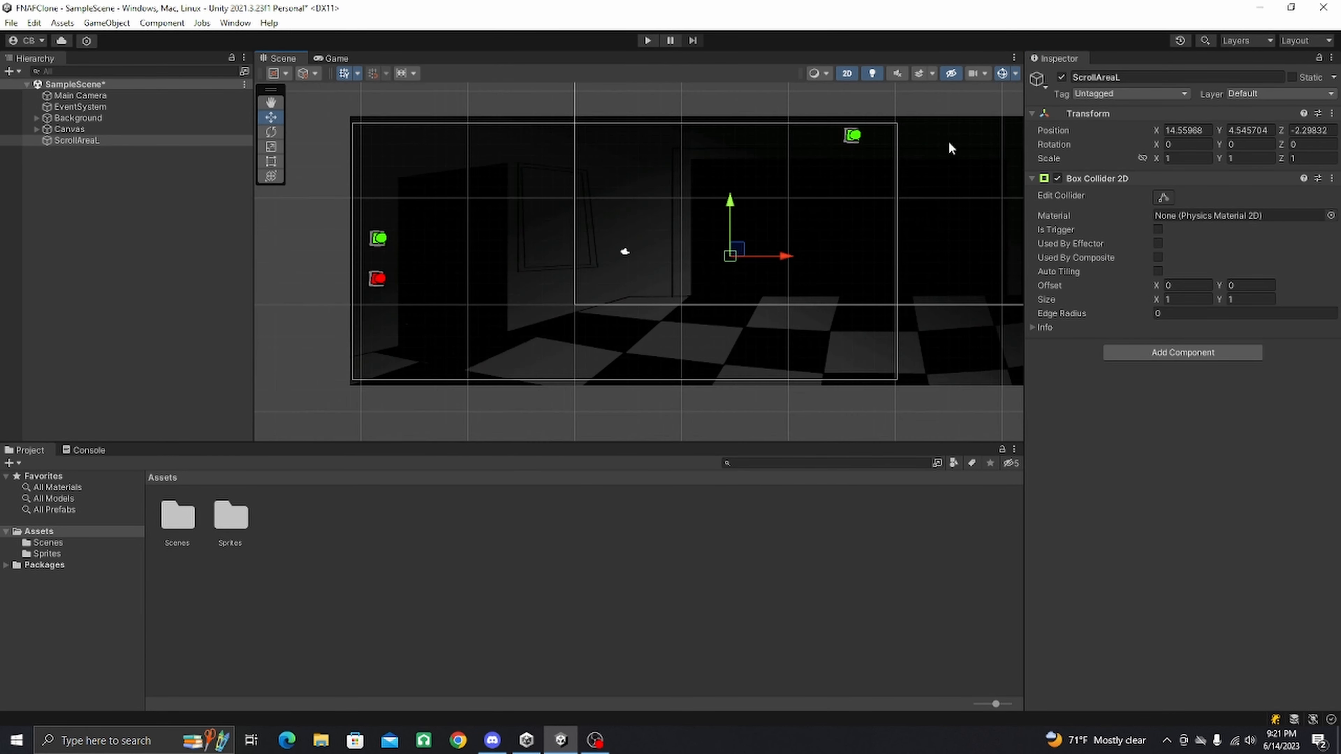
drag(1157, 131, 344, 228)
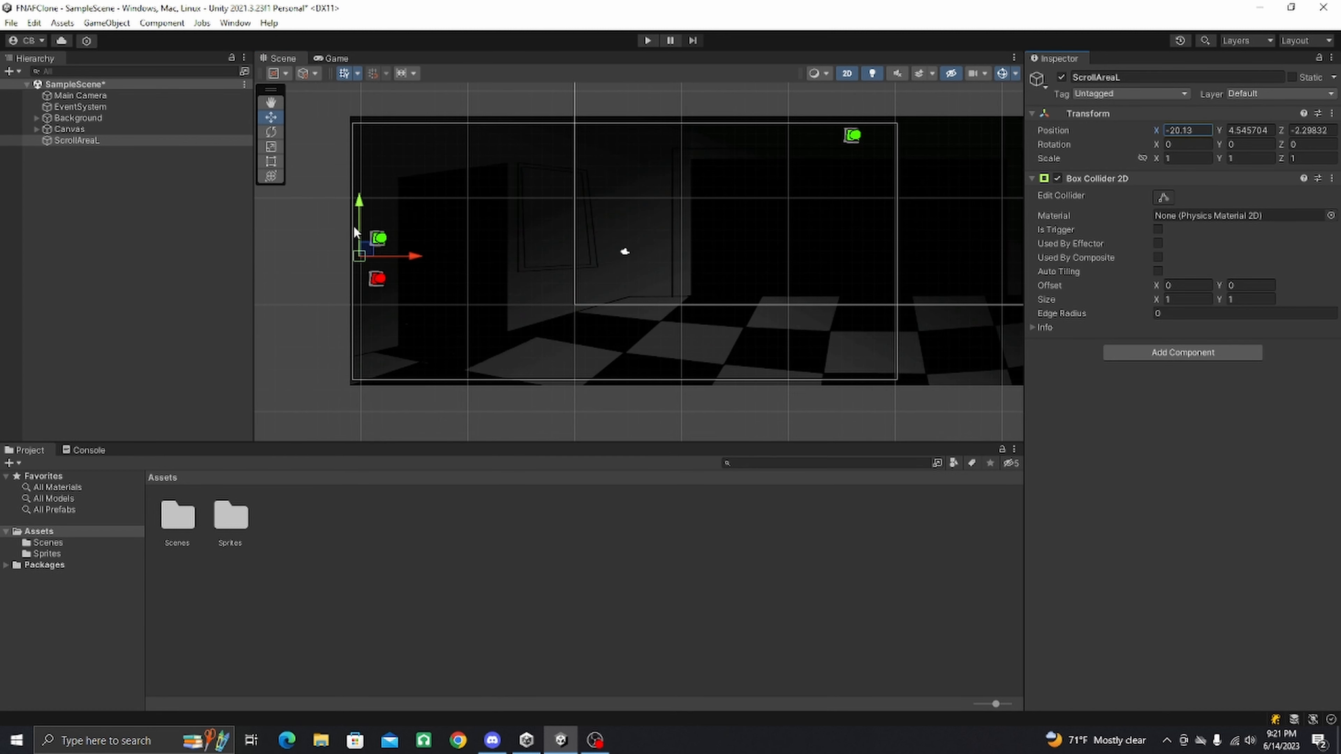
Step: Enlarge ScrollAreaL's box collider to a size of 12 in X and about 26.9 in Y
click(1231, 299)
text(17.7)
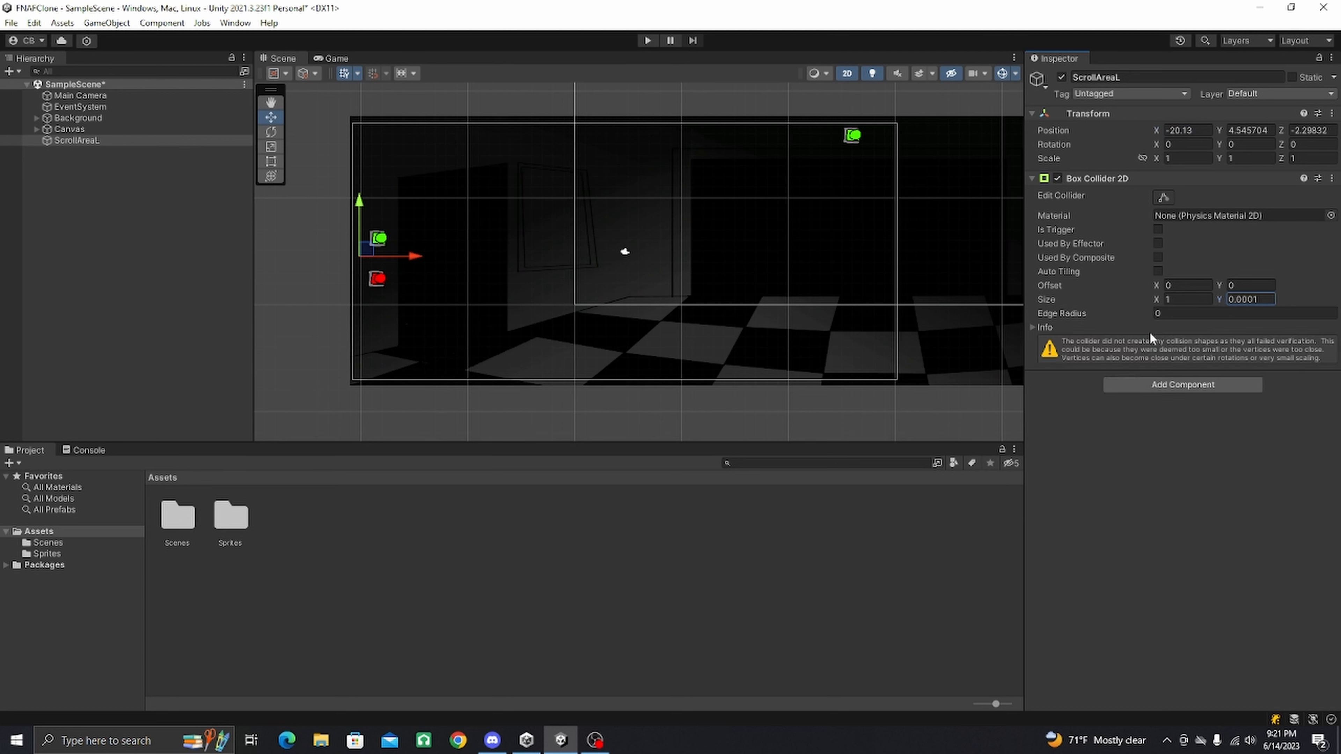
drag(1257, 312, 1304, 300)
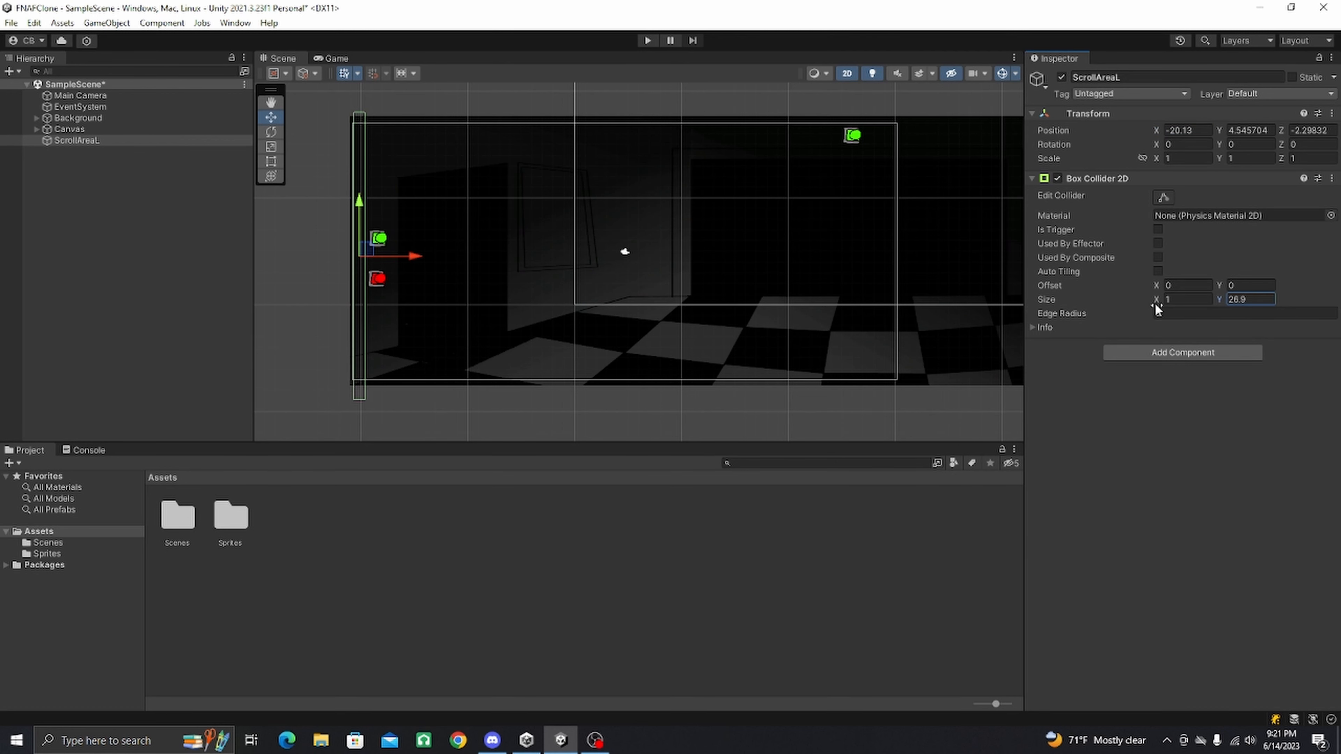
drag(1157, 301, 111, 324)
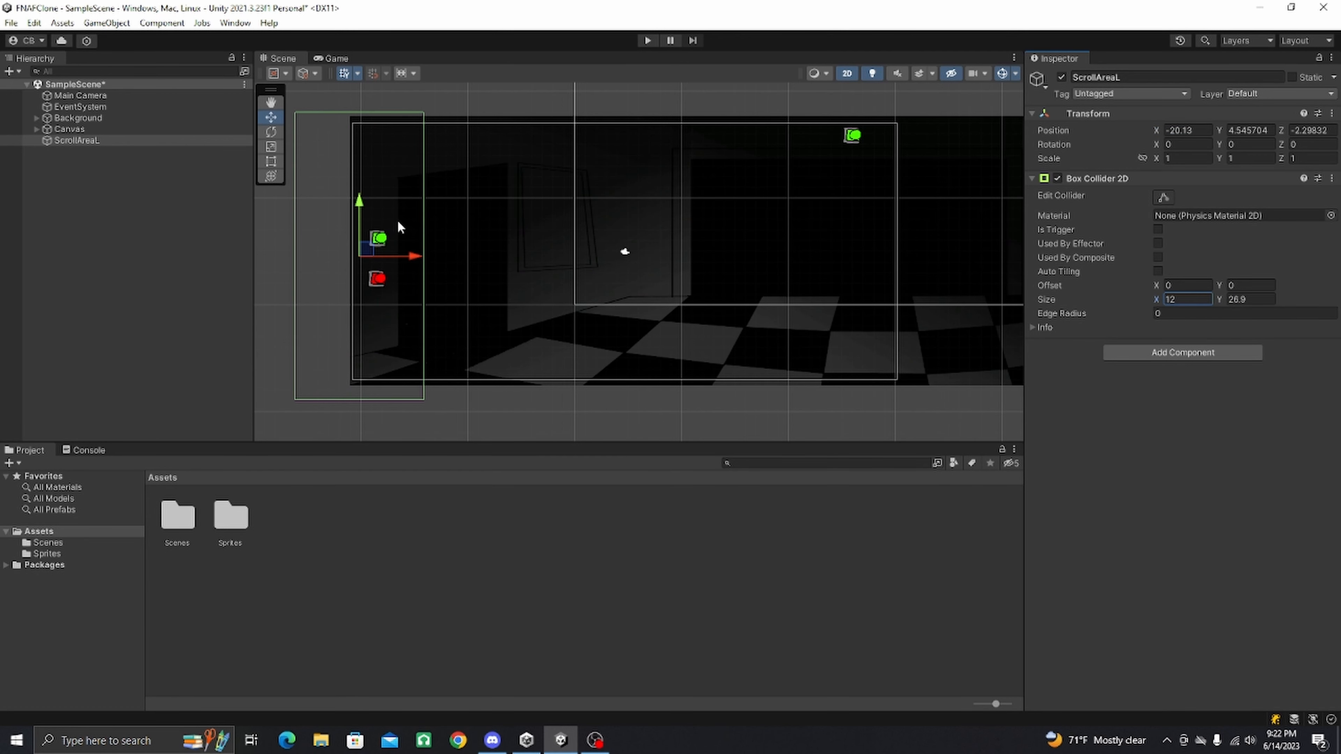
Step: Reposition ScrollAreaL to about X -14.77, Y 4.68, and set its collider's Y size to 25, saving the scene
drag(412, 256, 465, 260)
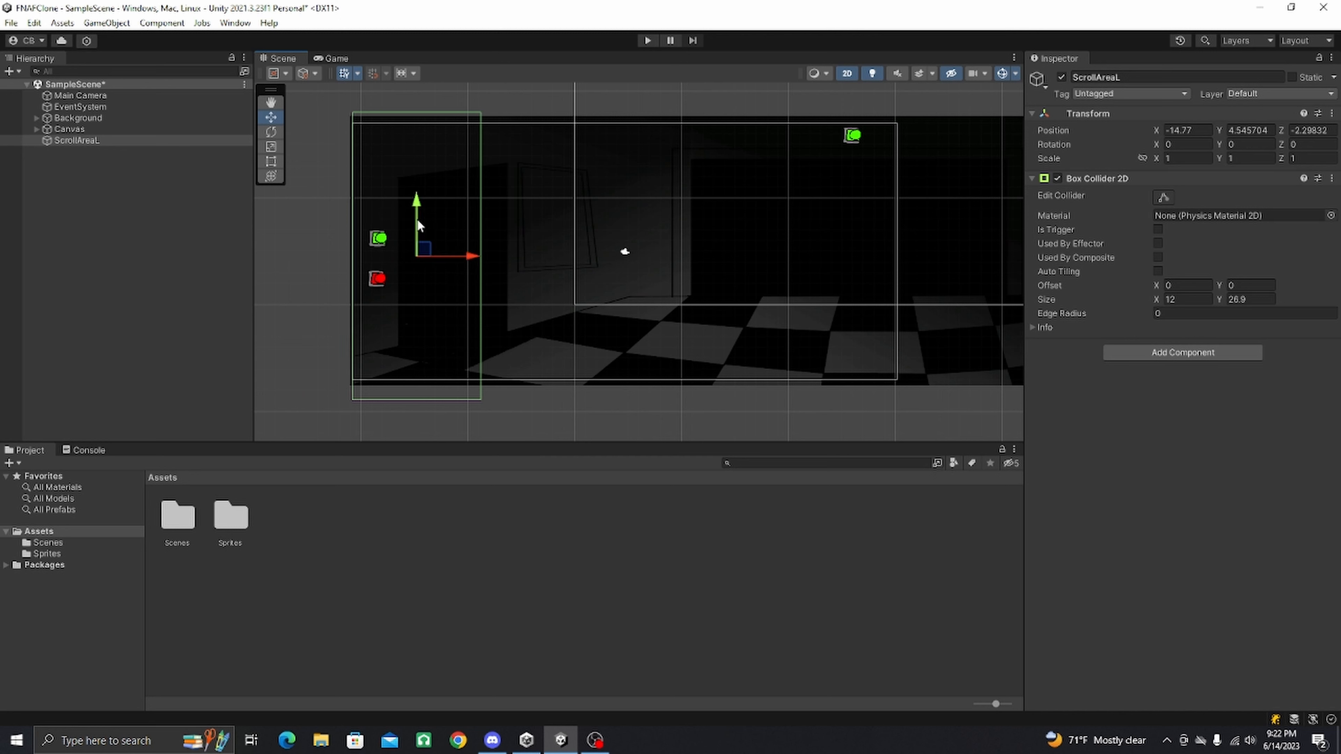
mouse_move(416, 208)
mouse_down()
mouse_move(416, 182)
mouse_move(411, 206)
mouse_up()
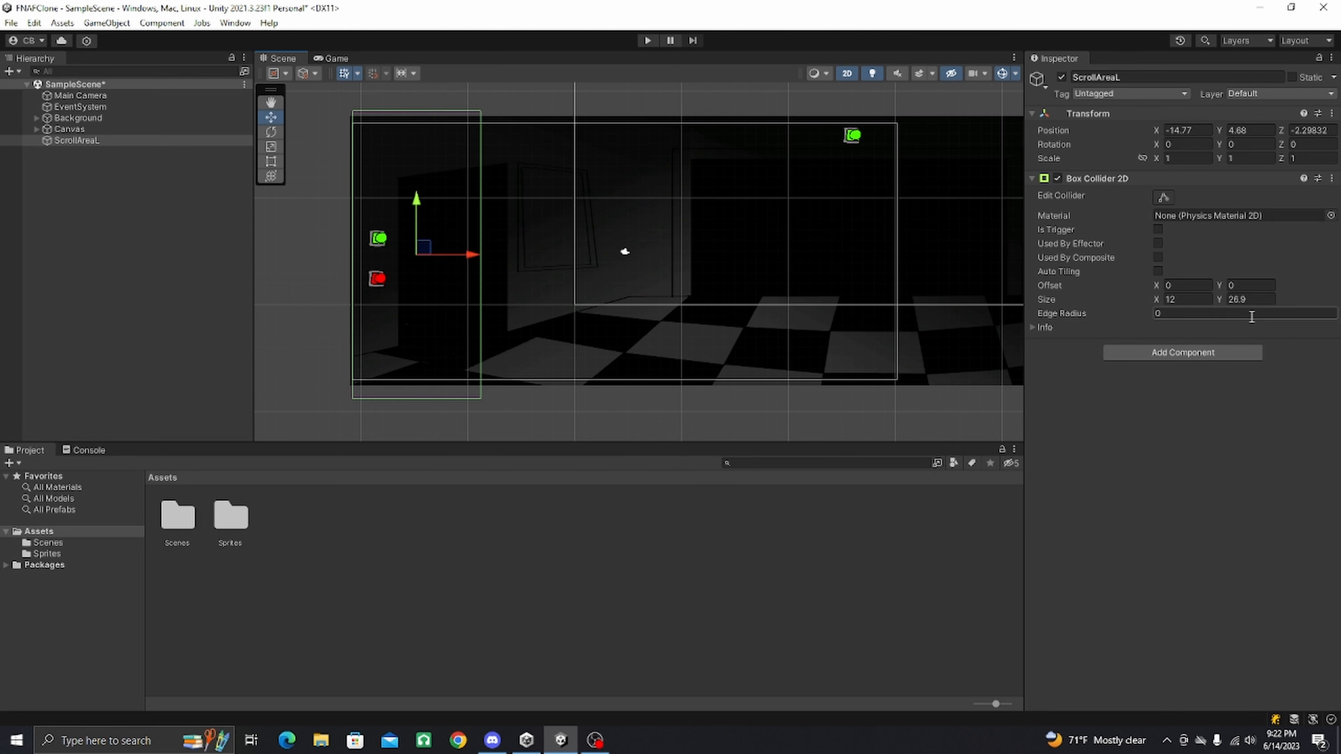
drag(1223, 299, 1188, 309)
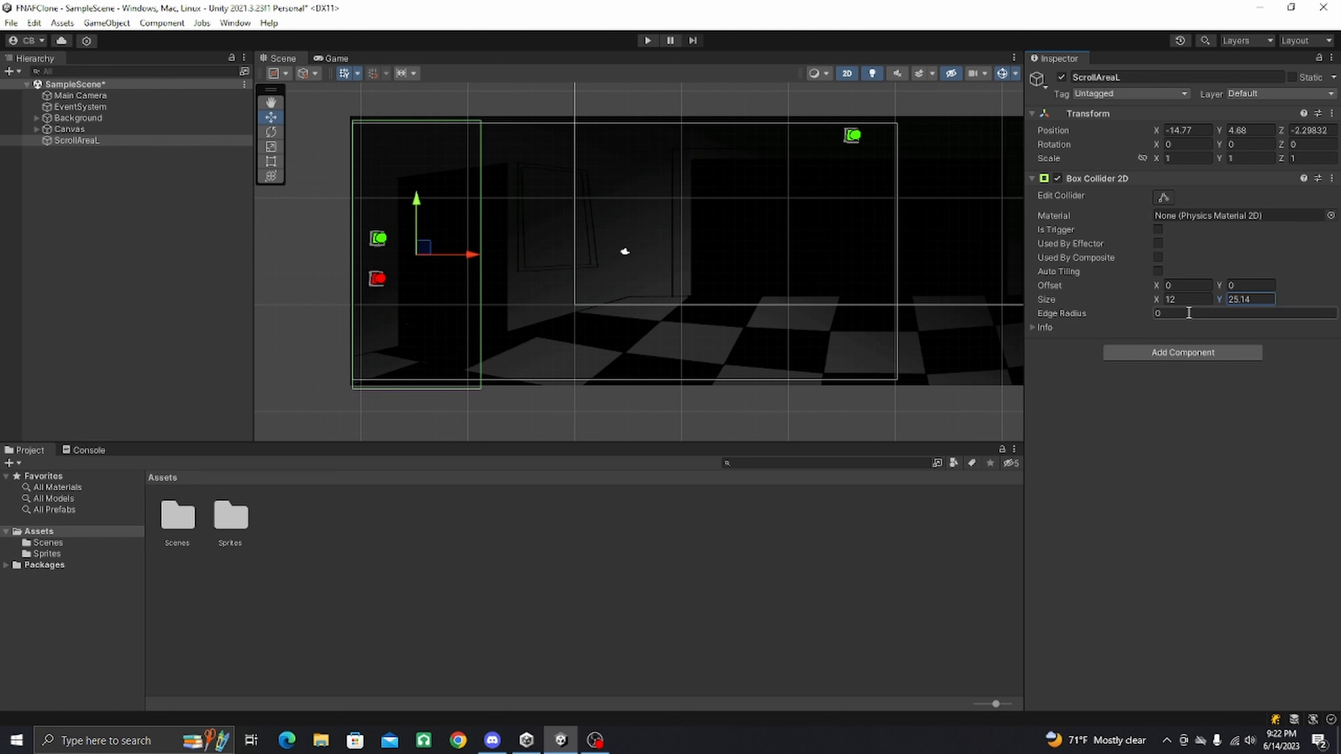
click(1253, 304)
text(25)
key(ctrl+s)
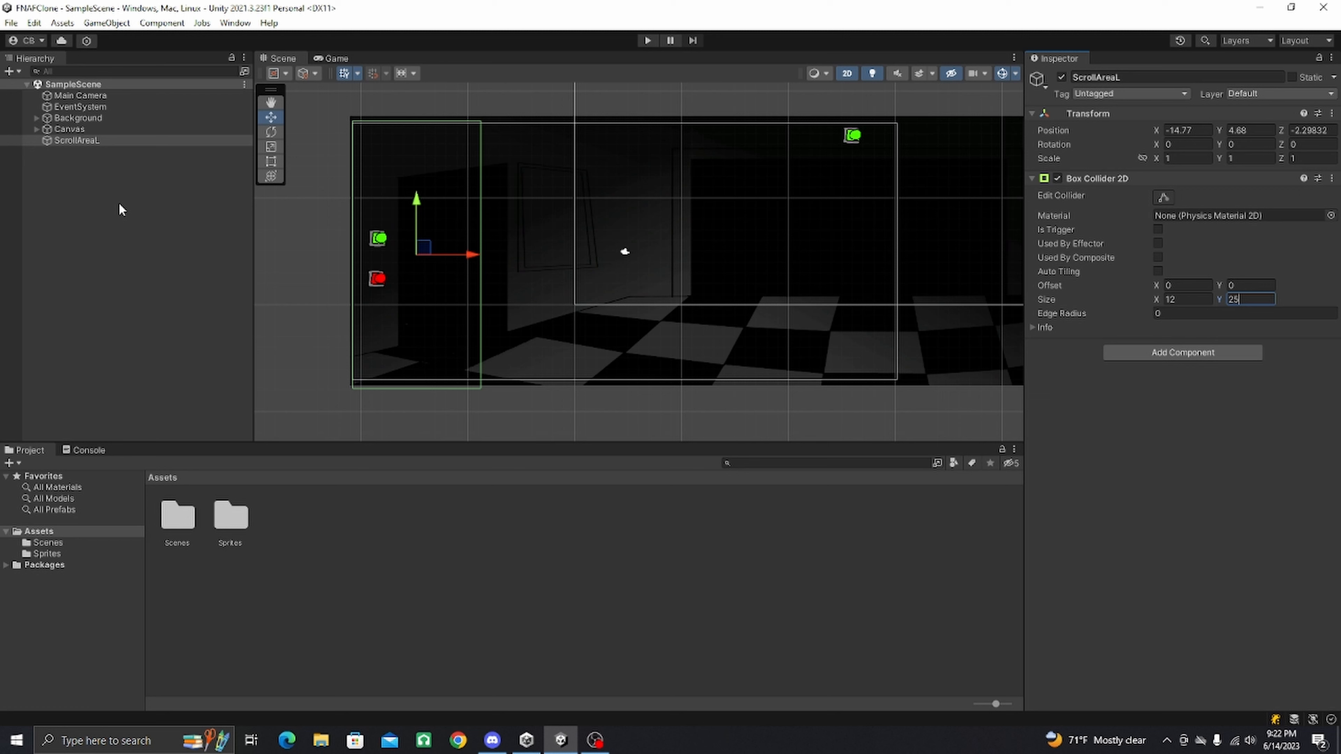
Step: Duplicate ScrollAreaL and move the copy to the camera frame's right edge, at about X 24.29
click(100, 140)
key(ctrl+d)
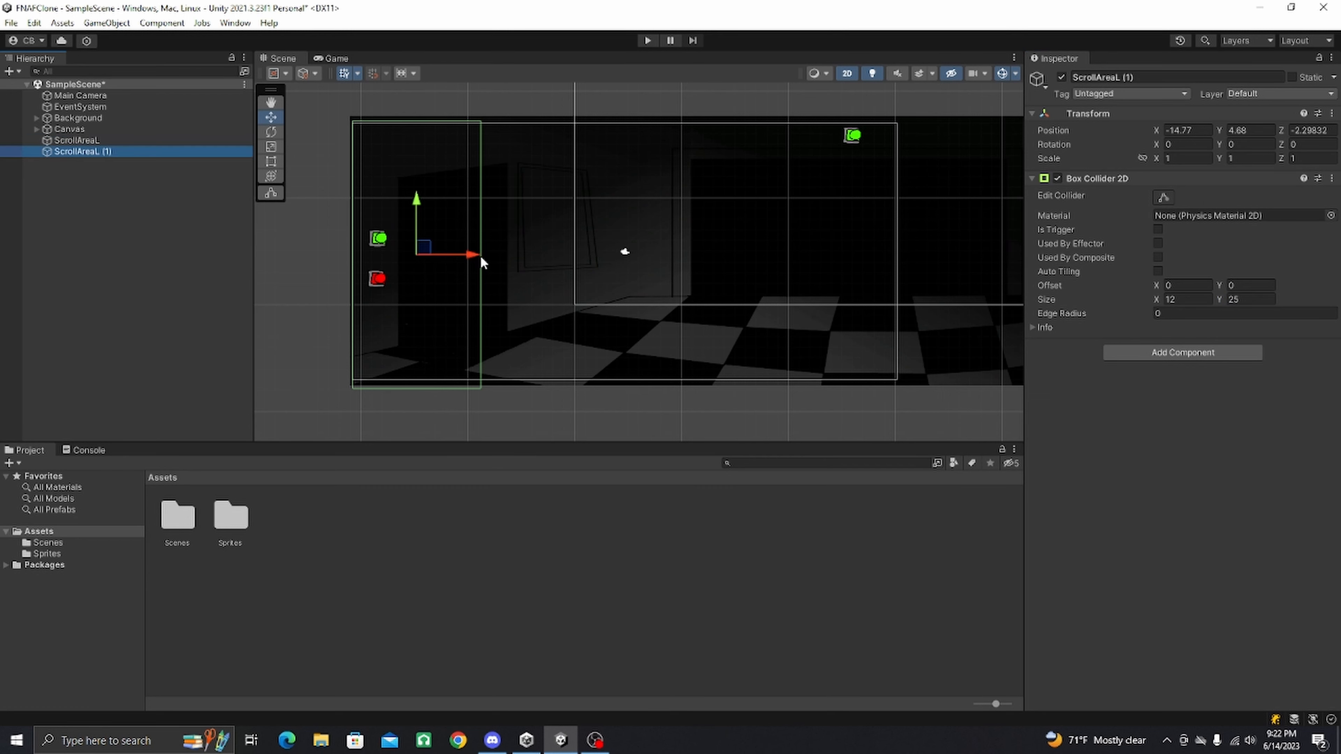
drag(465, 252, 883, 290)
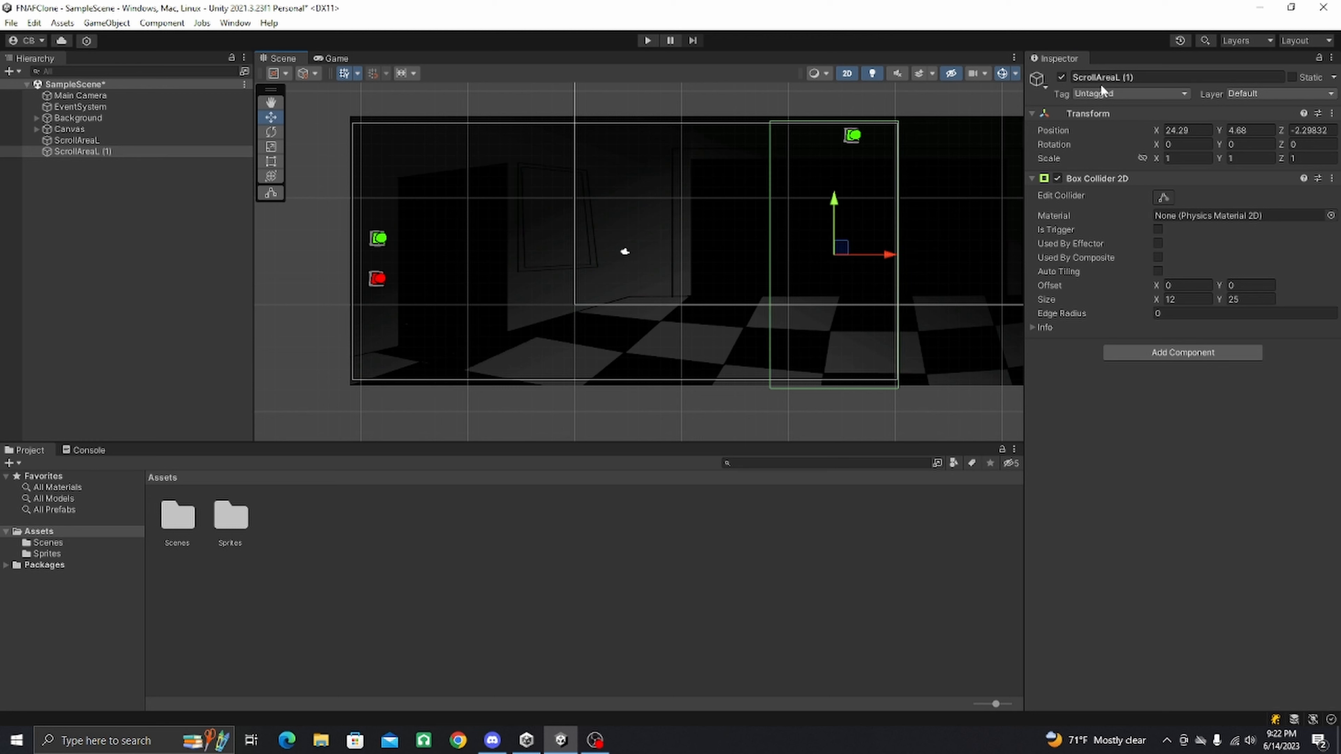
Step: Rename the duplicated scroll area as ScrollAreaR
click(1134, 75)
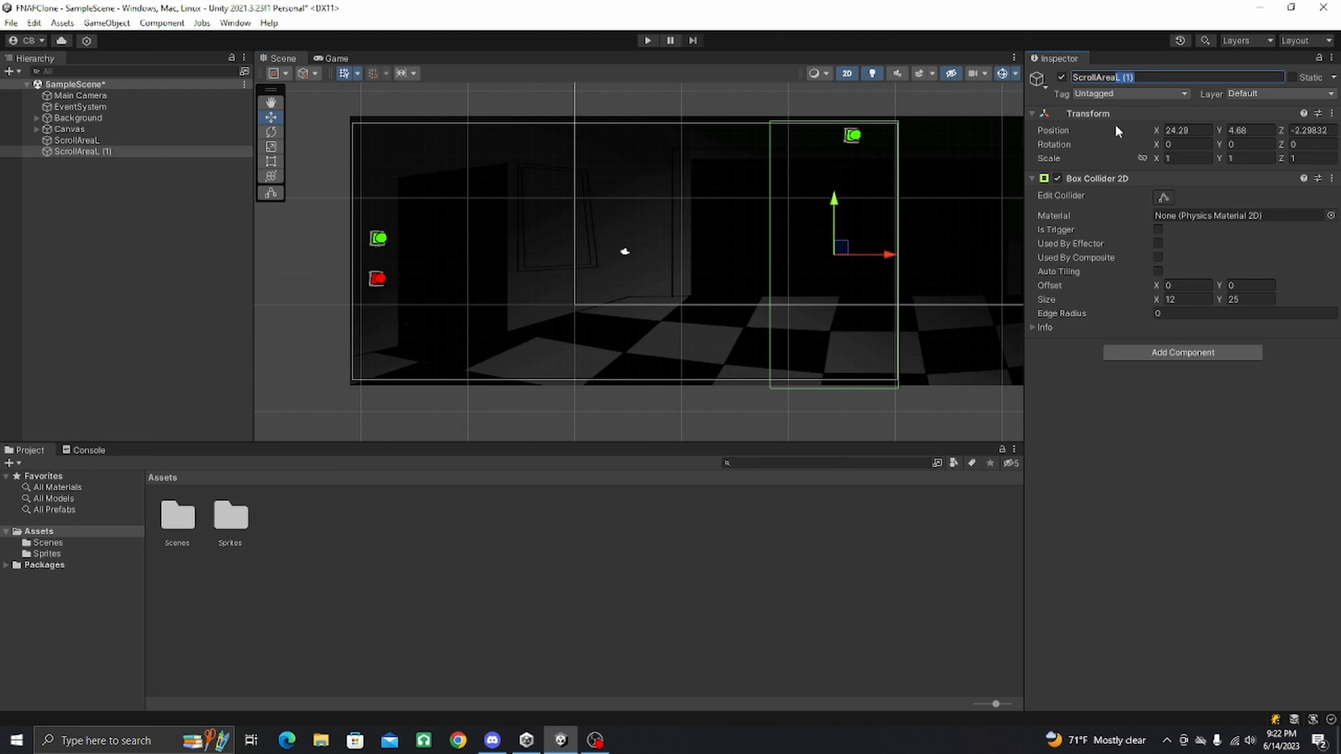
text(R)
click(132, 140)
click(132, 152)
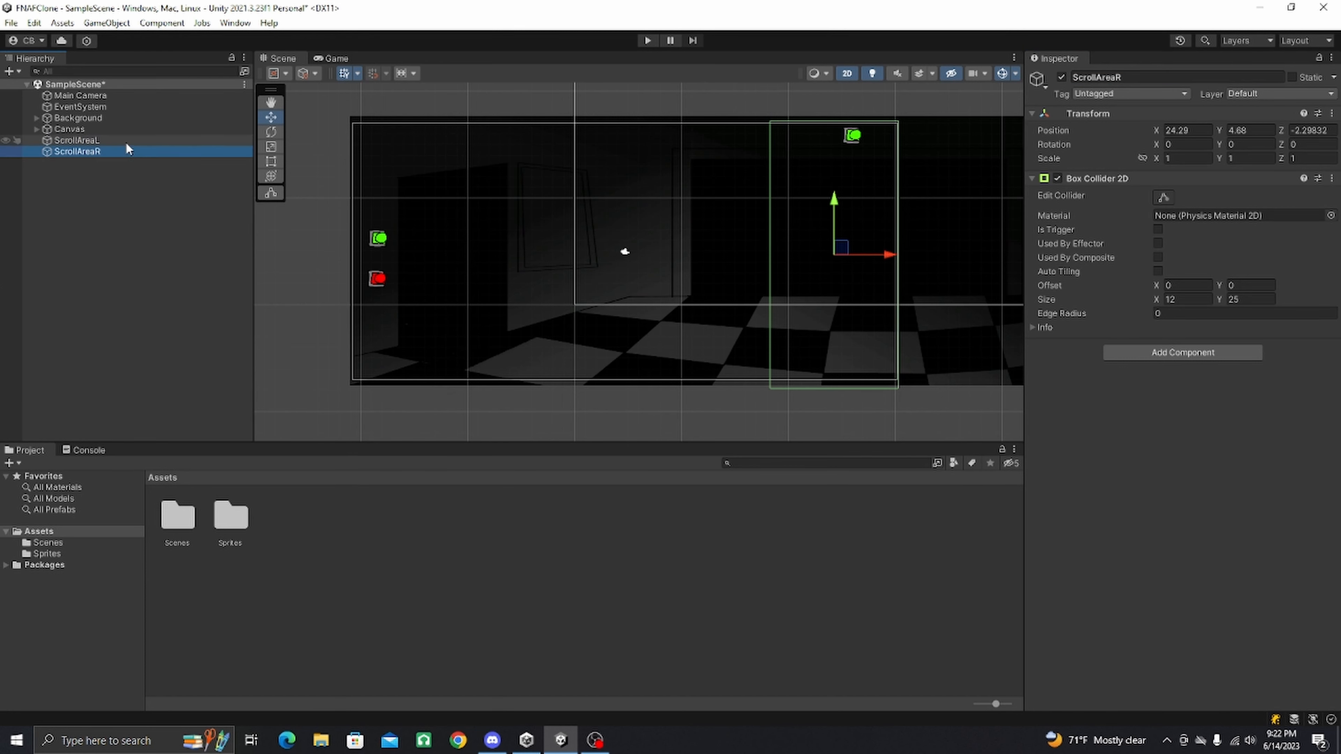
Step: Create a new script named ScrollArea and add it to ScrollAreaL as a component
click(132, 140)
click(1204, 353)
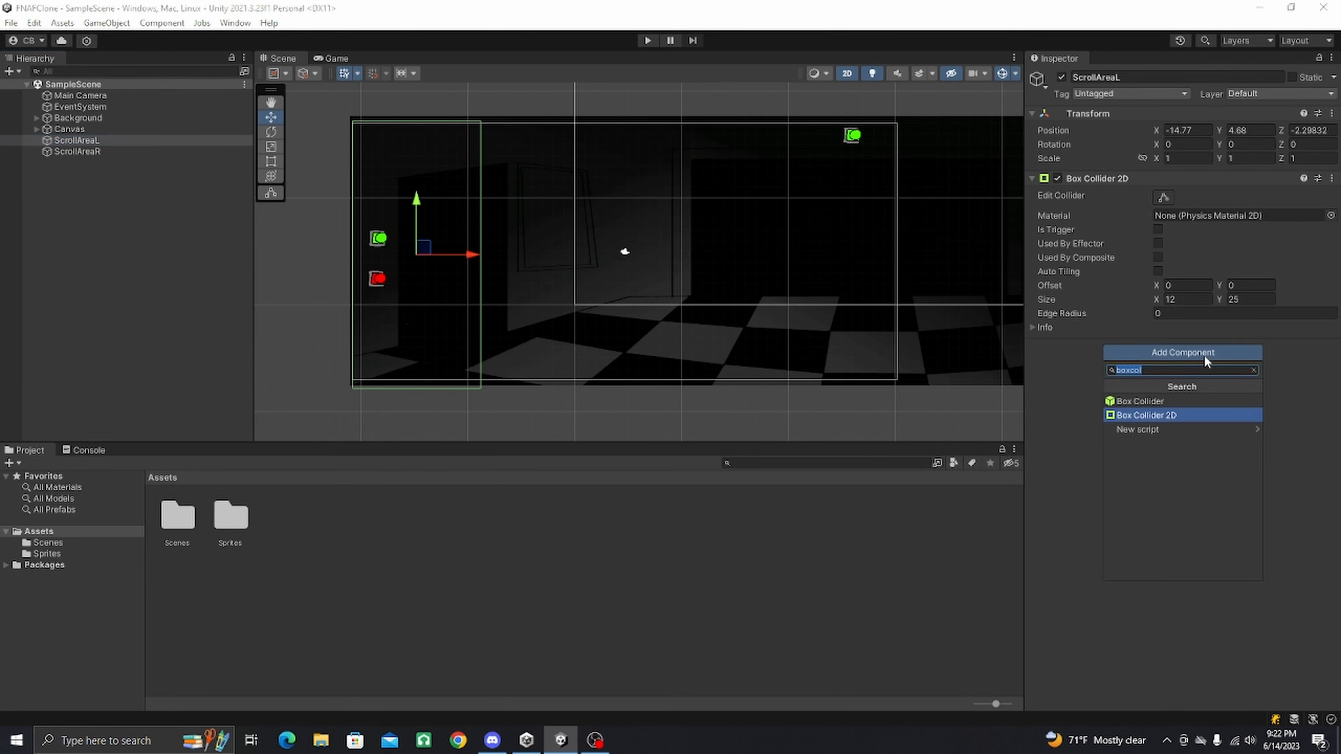
click(1183, 430)
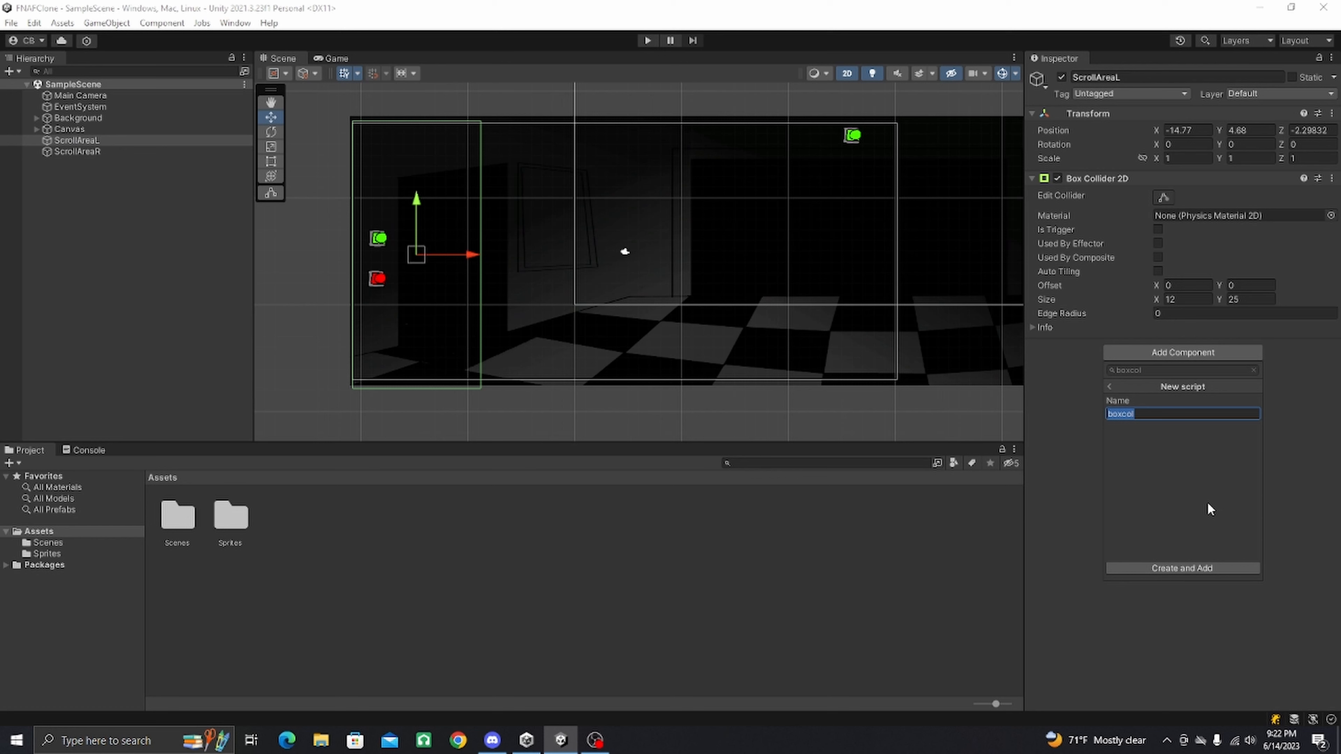
text(ScrollArea)
click(1182, 568)
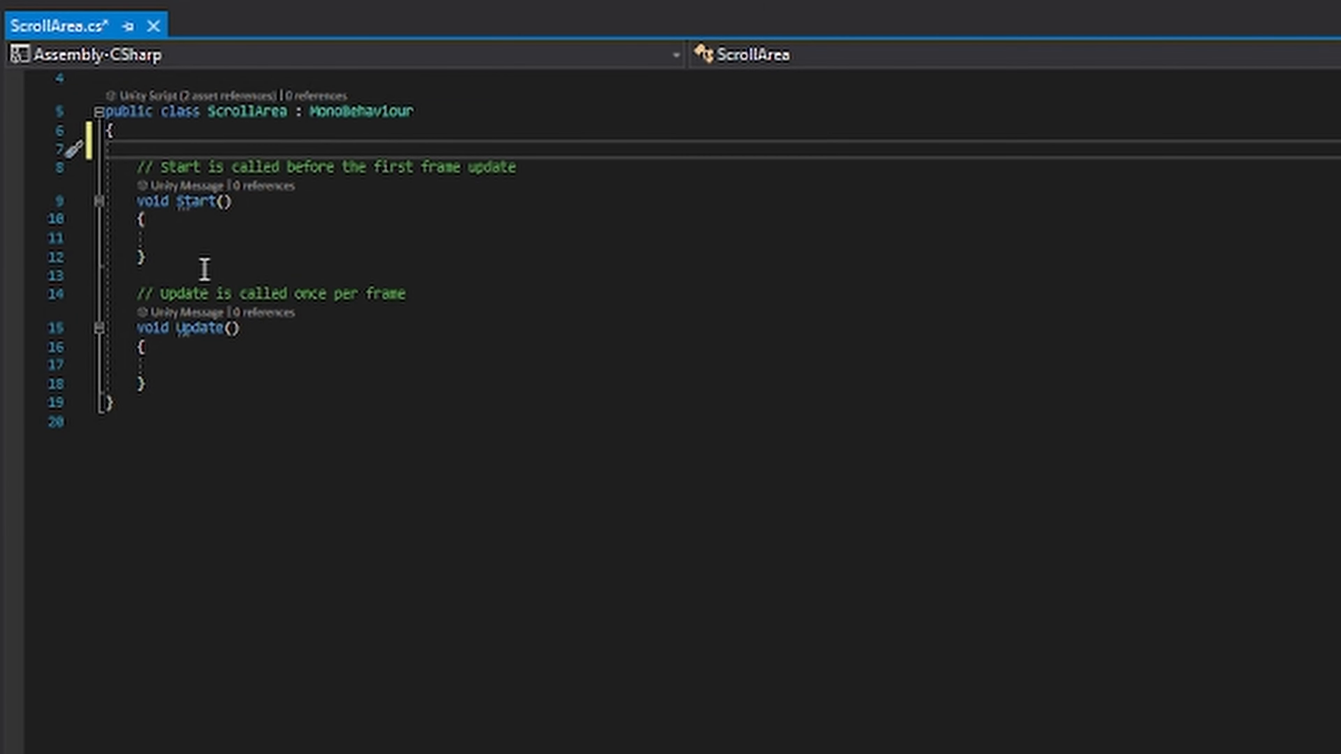
Step: Declare a public GameObject field named background at the start of the ScrollArea class and save the script
click(198, 142)
text(pu)
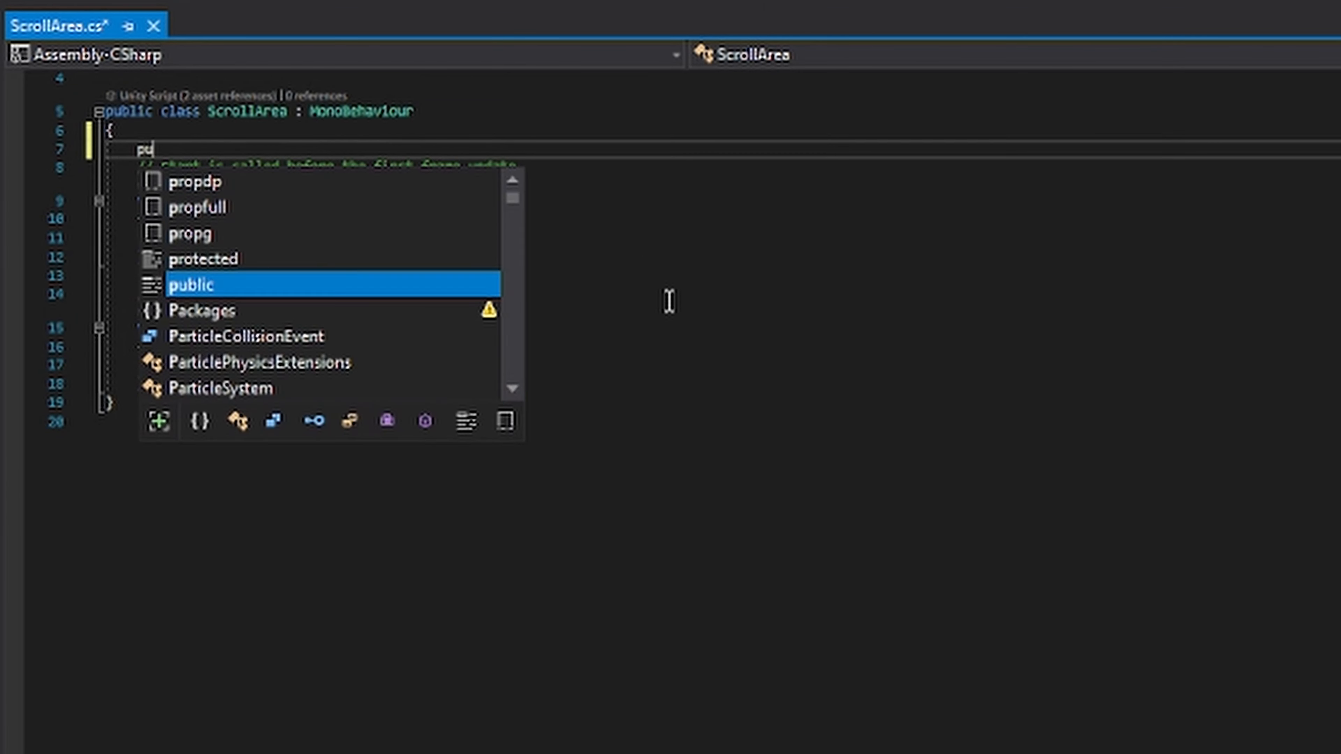
text(blic Gam)
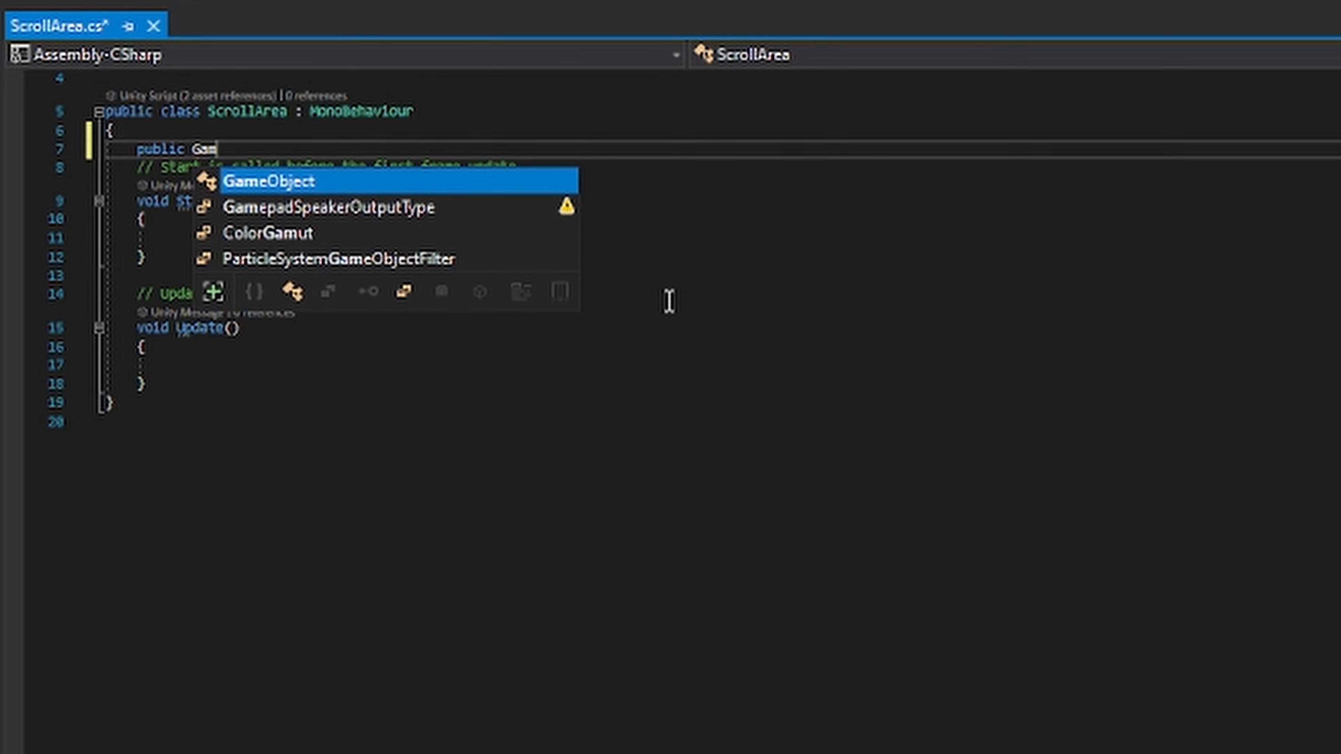
key(Tab)
text(background;)
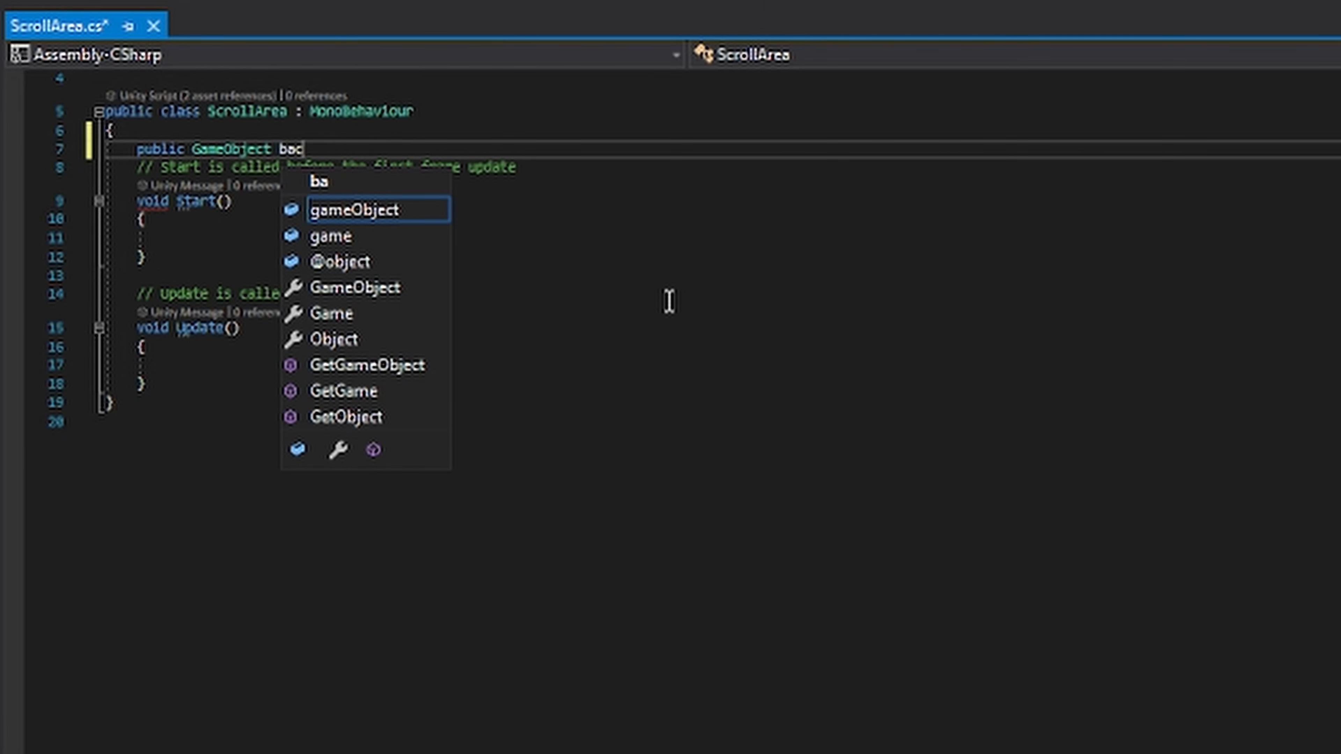
key(Return)
key(Return)
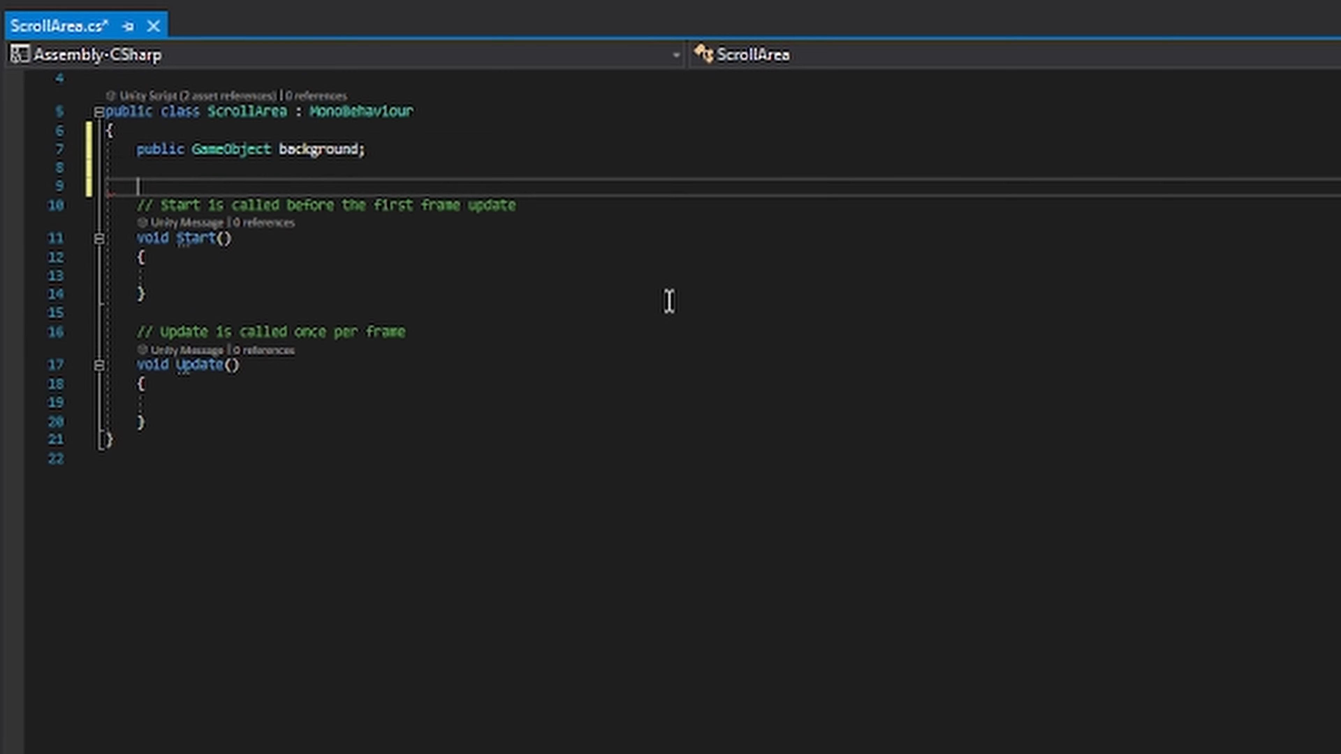
key(ctrl+s)
key(Up)
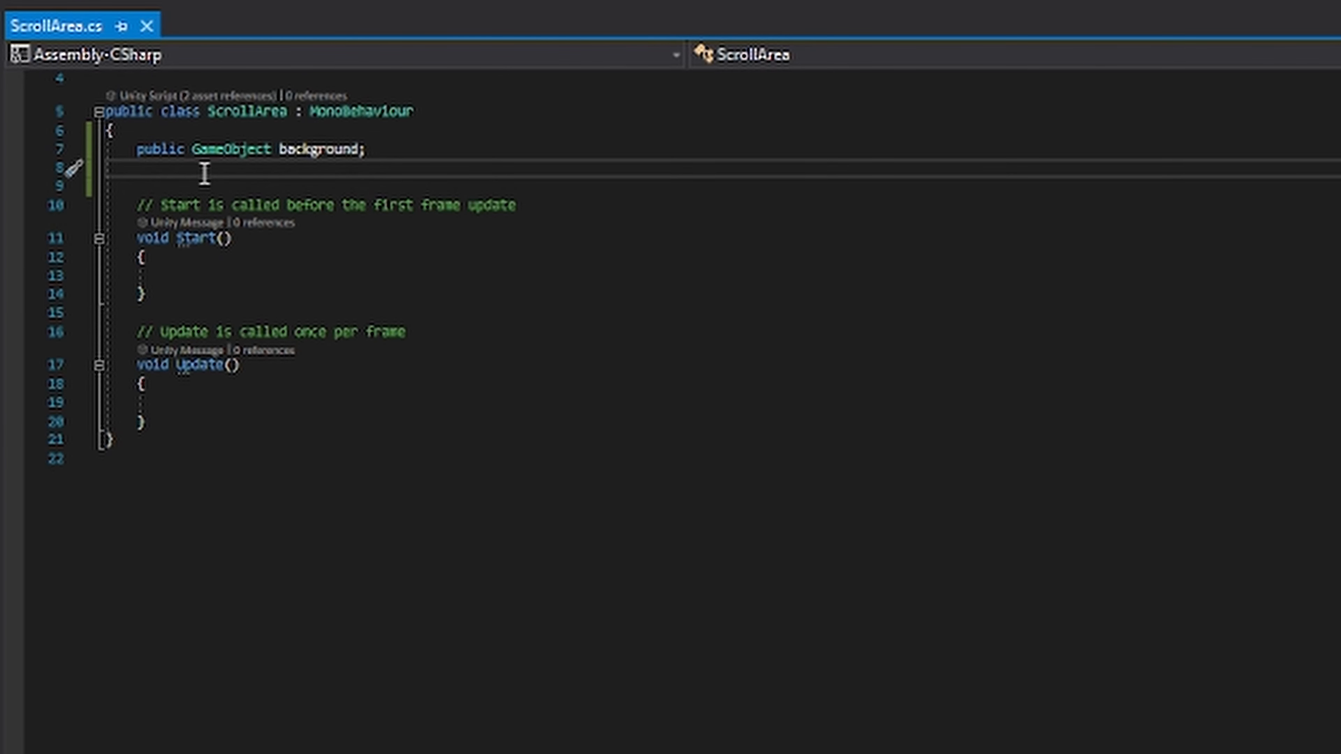
Step: Replace the default Start and Update methods in ScrollArea with an empty private void OnMouseOver() method
drag(175, 423, 129, 205)
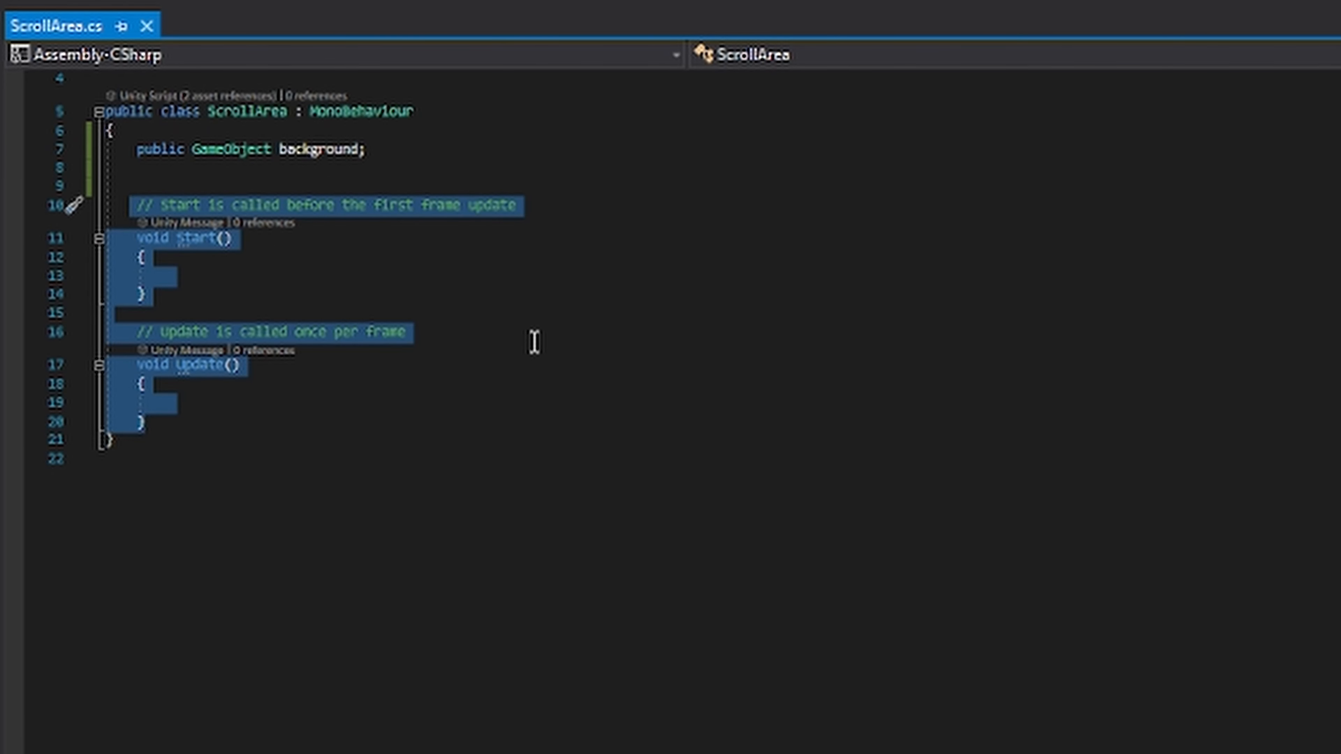
key(Delete)
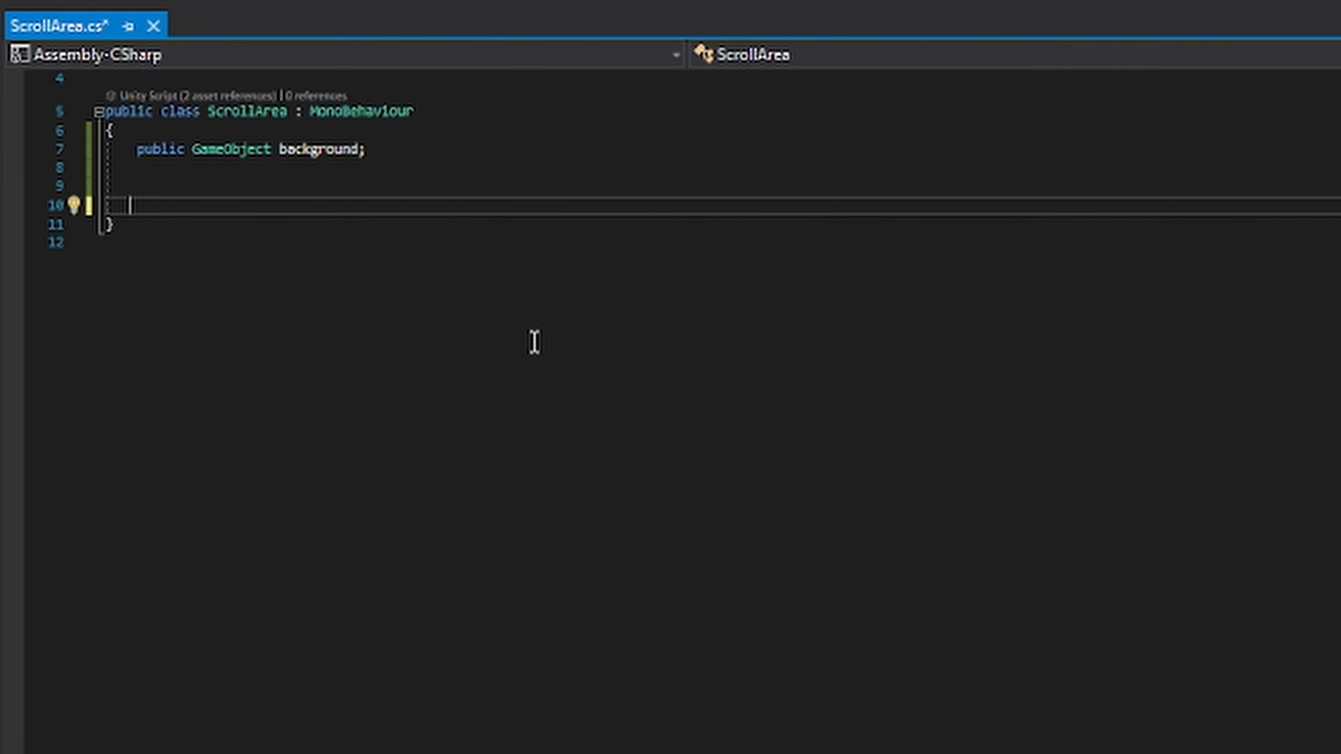
text(onmouse)
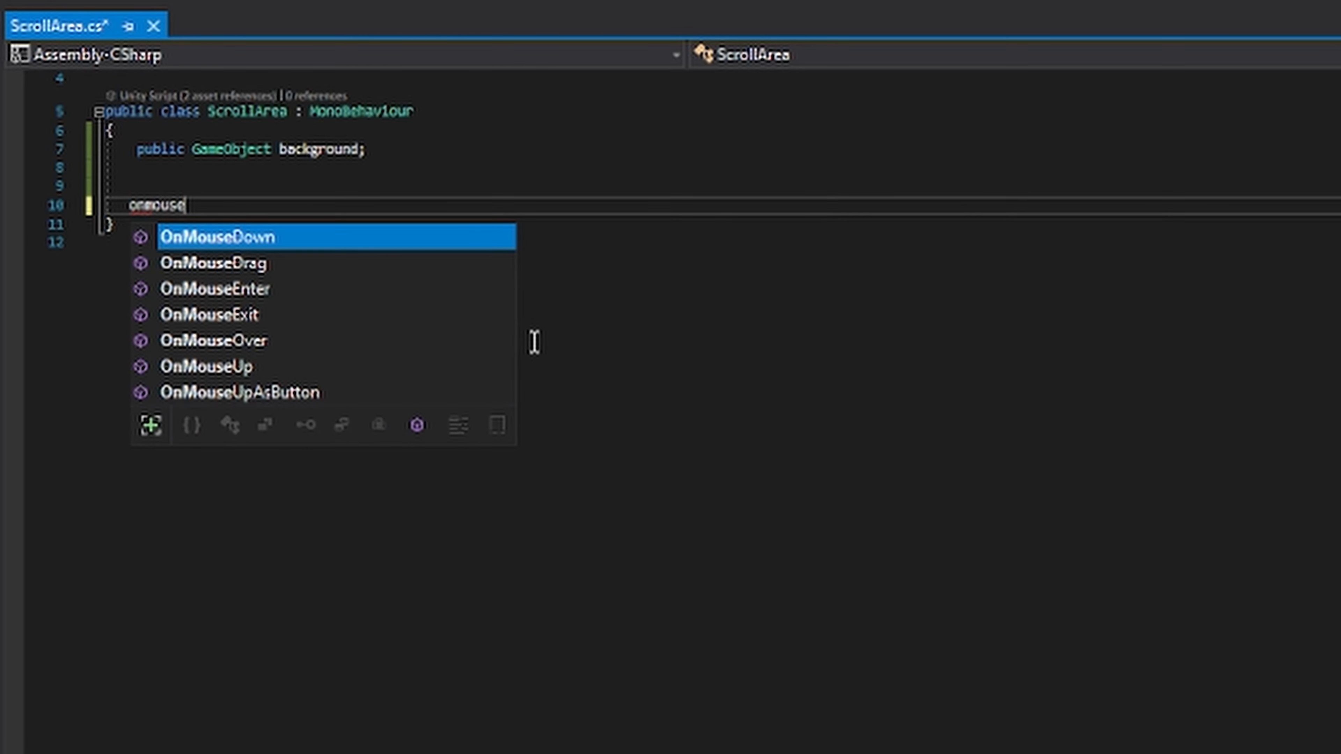
key(Down)
key(Down)
key(Down)
key(Down)
key(Down)
key(Down)
key(Up)
key(Up)
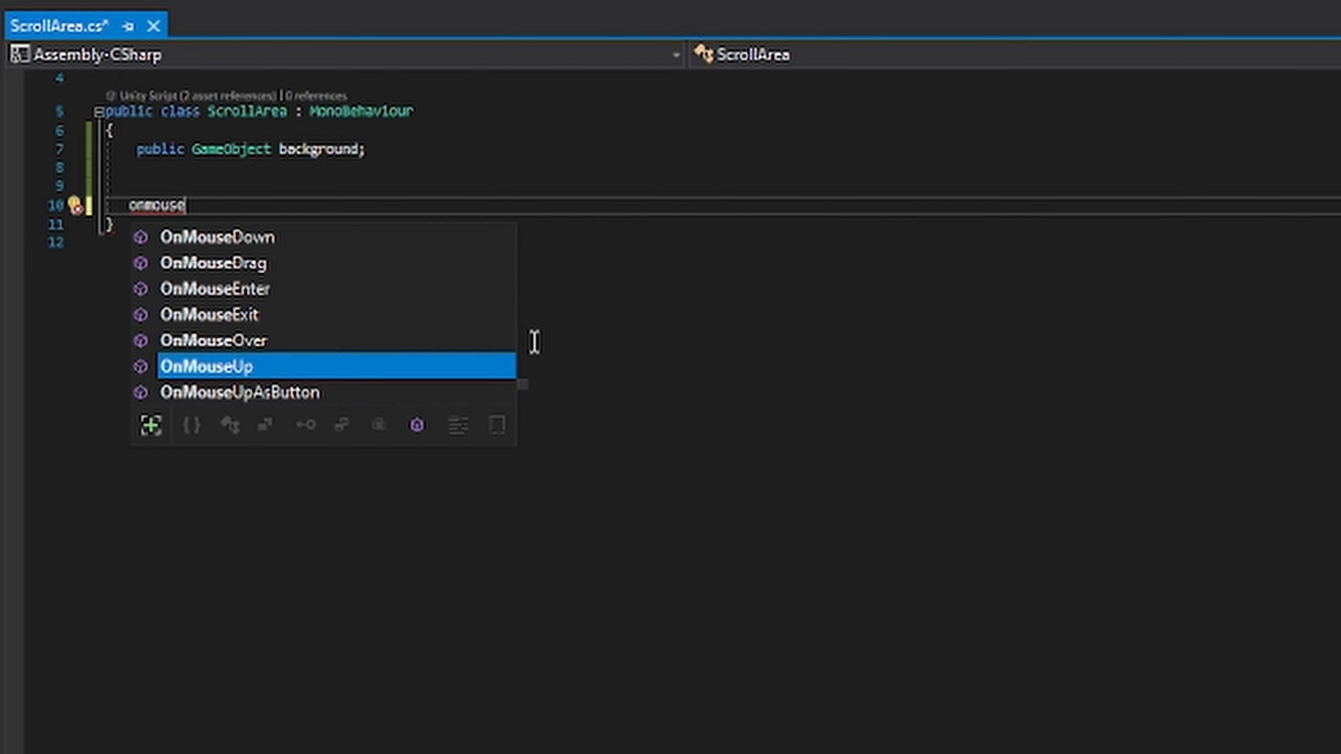
key(Tab)
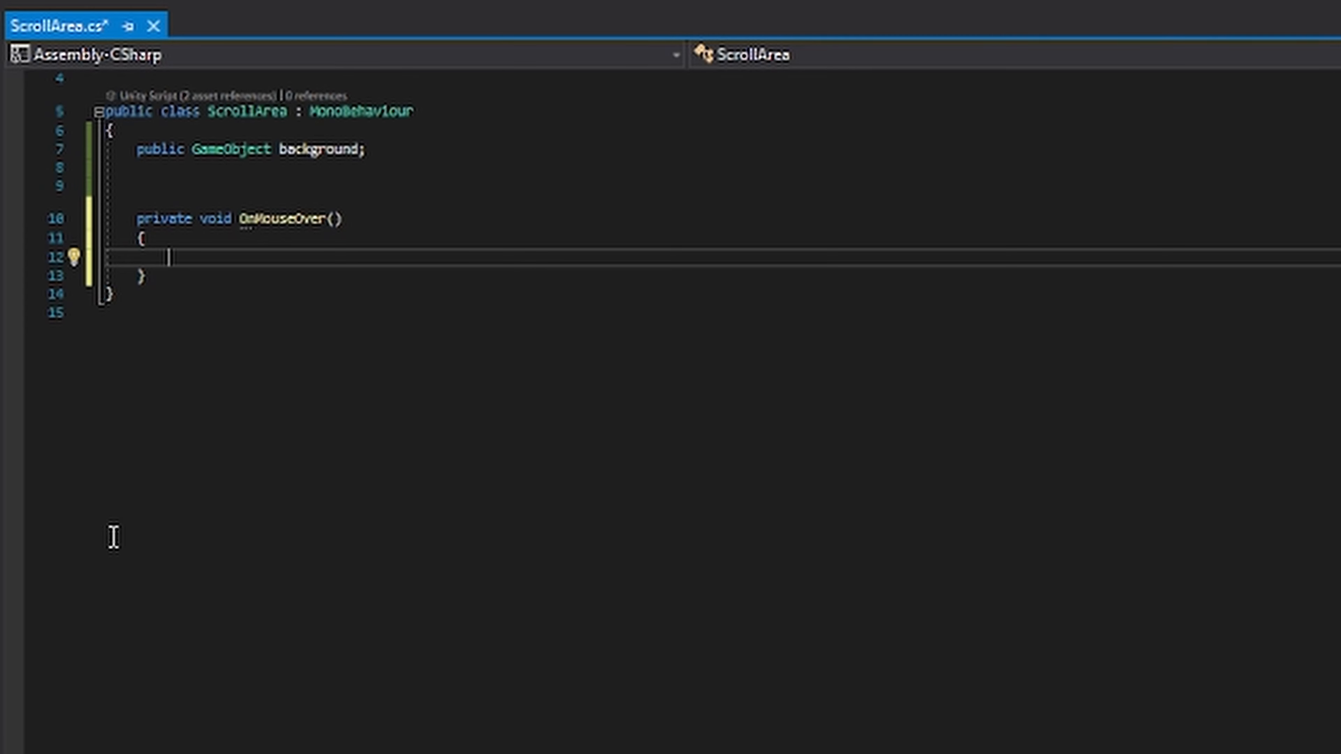
click(189, 277)
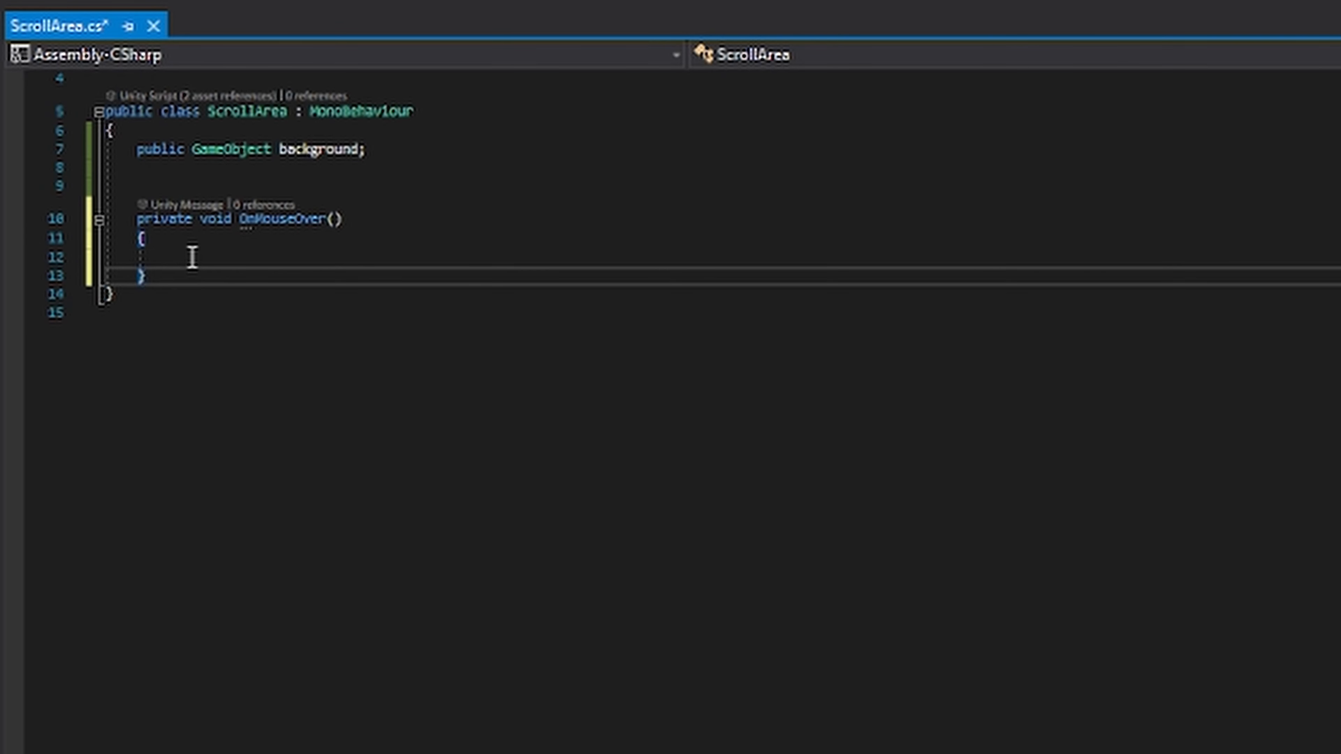
click(203, 260)
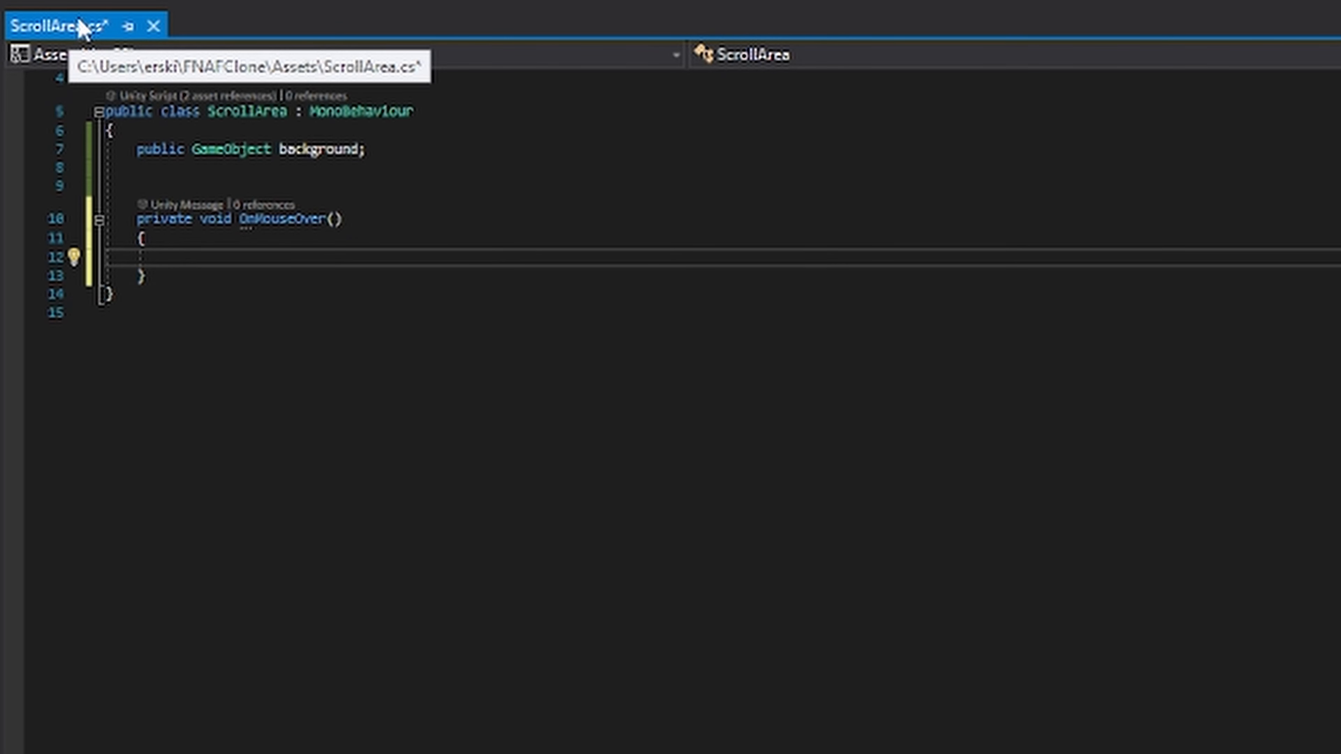